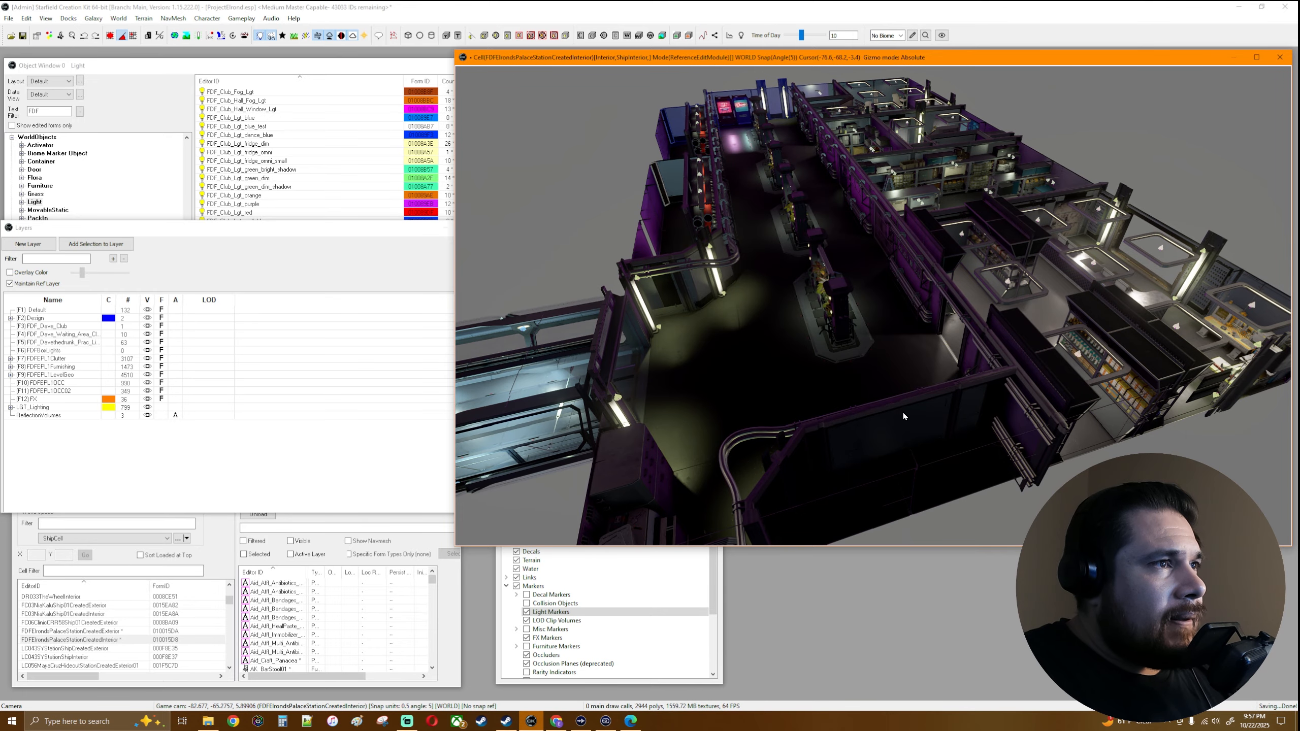
- Switch to Chrome and look over the title page, usage notes and contents of the Starfield Creation Kit POI Guide
middle_click_drag(903, 412, 906, 407)
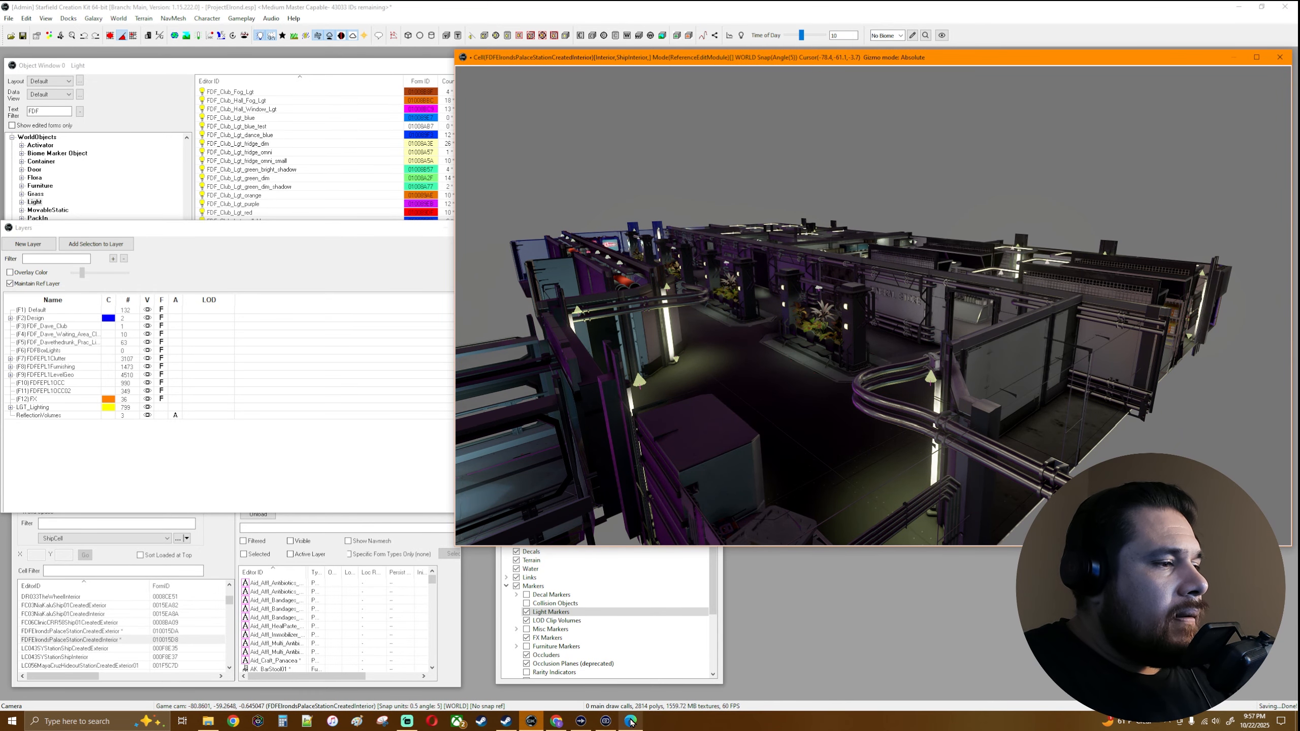
left_click(556, 721)
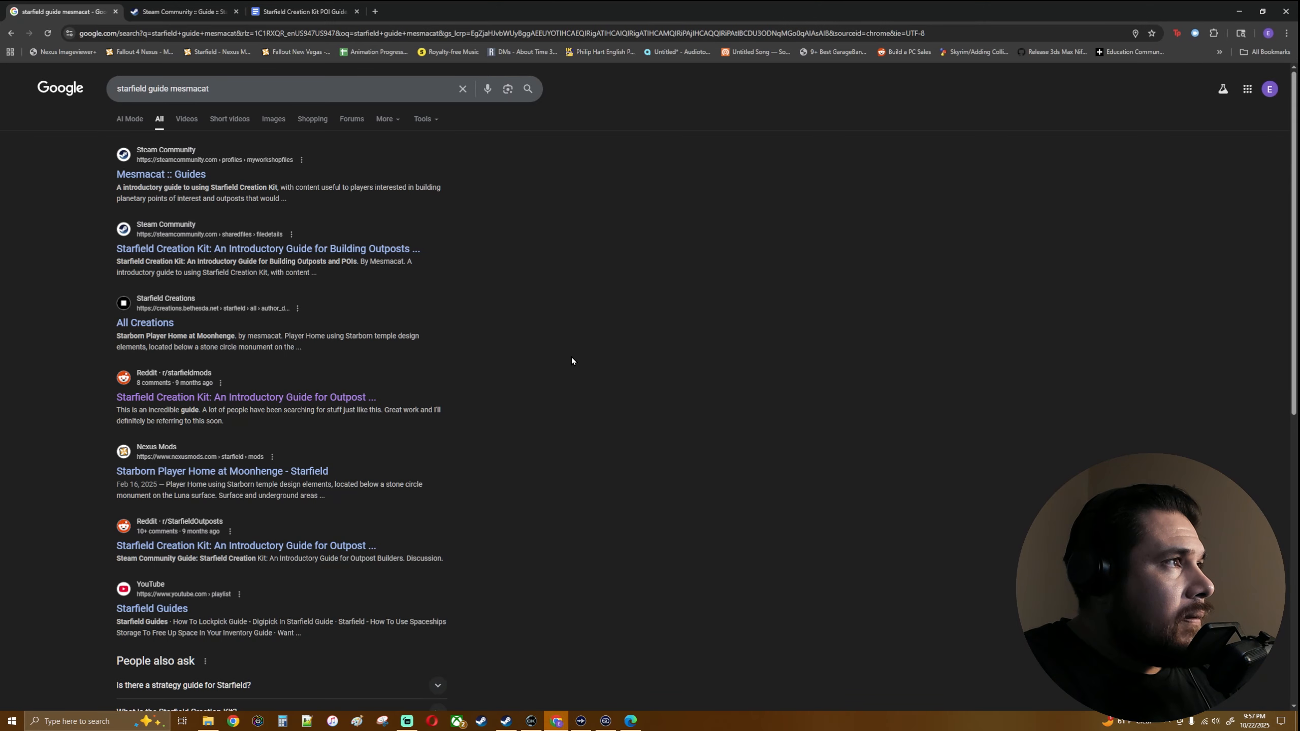
scroll(641, 273, "down", 12)
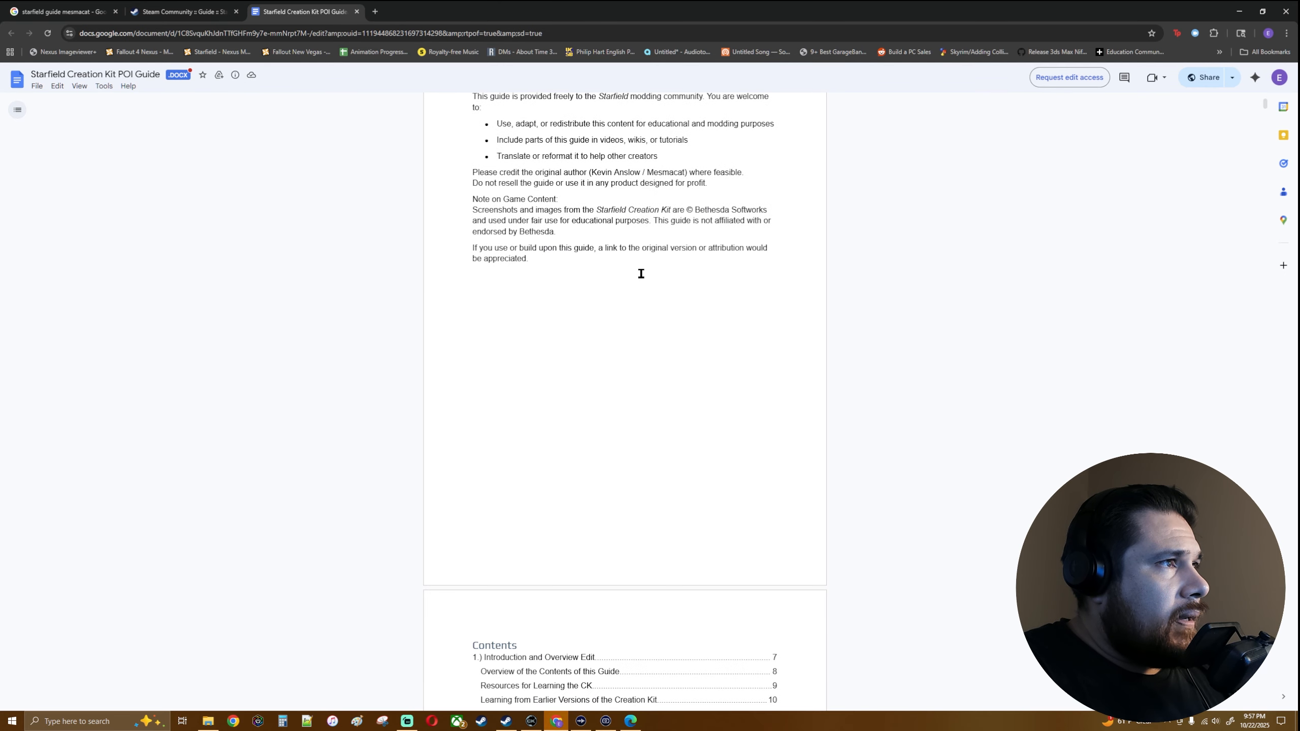
scroll(641, 273, "up", 2)
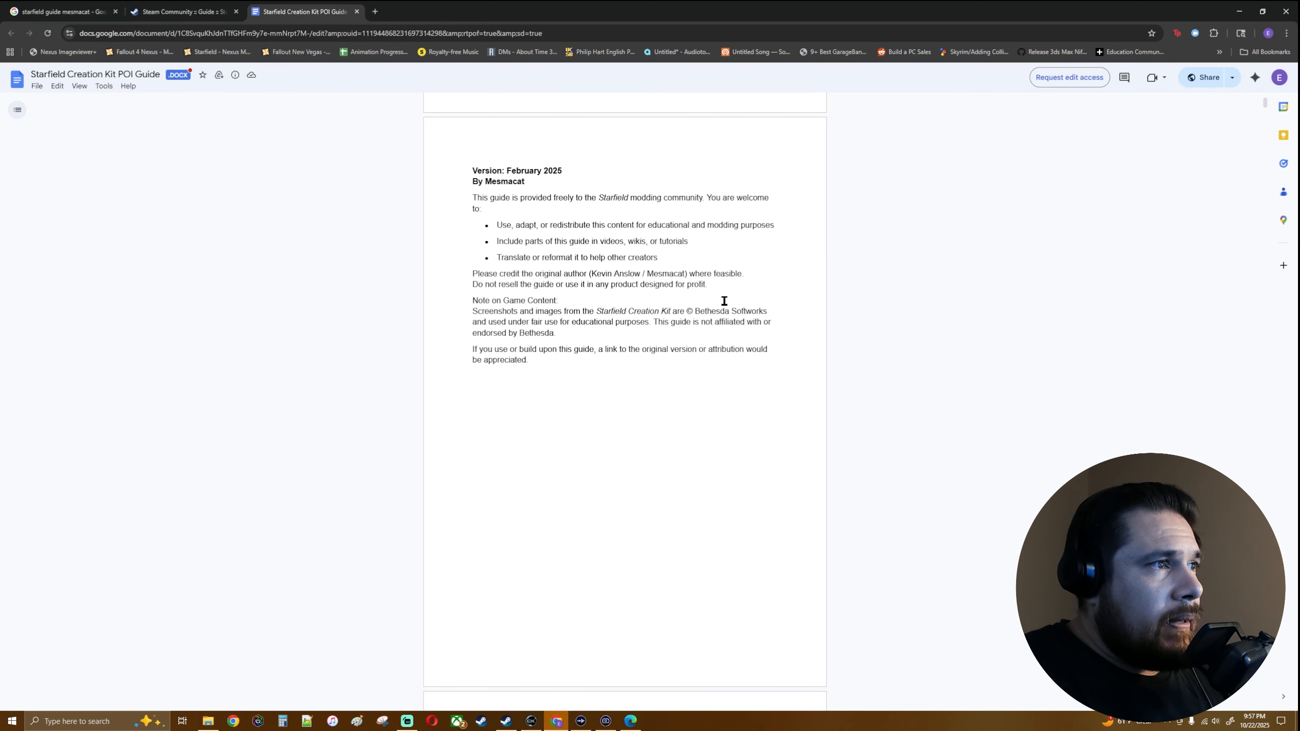
scroll(672, 312, "down", 15)
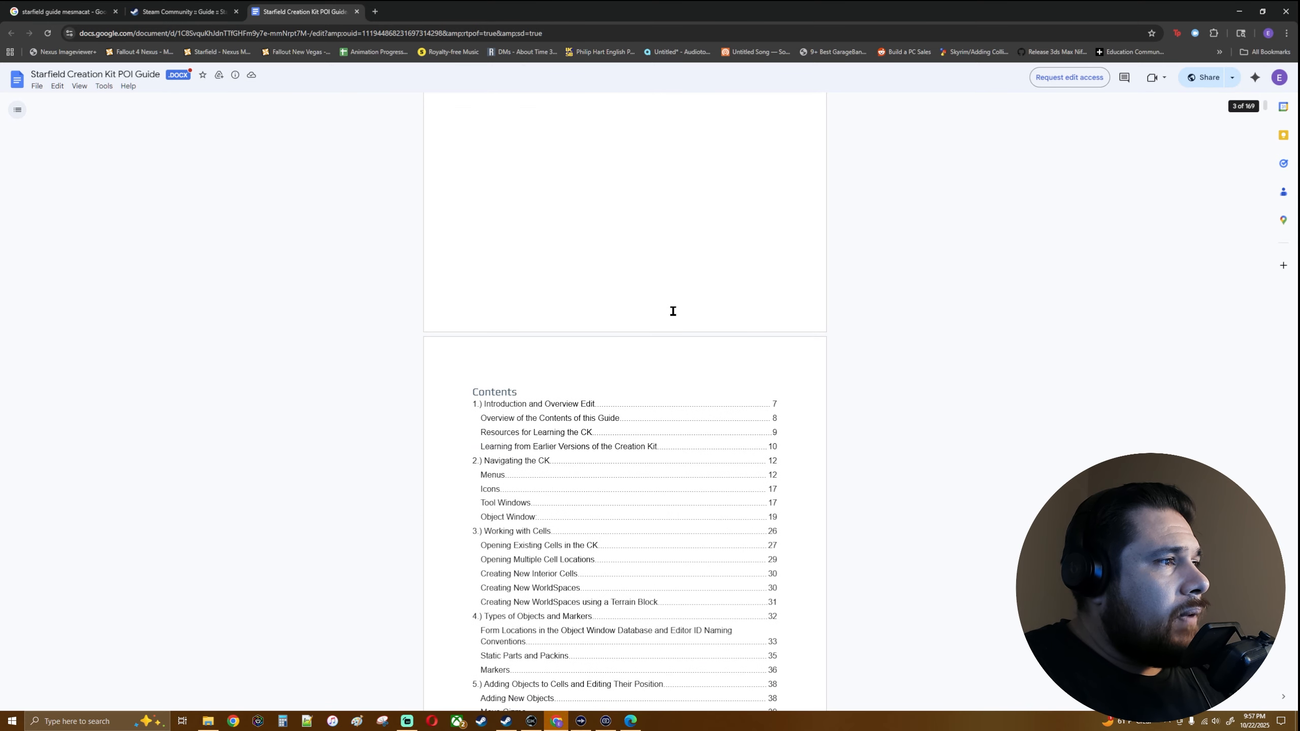
scroll(672, 313, "up", 20)
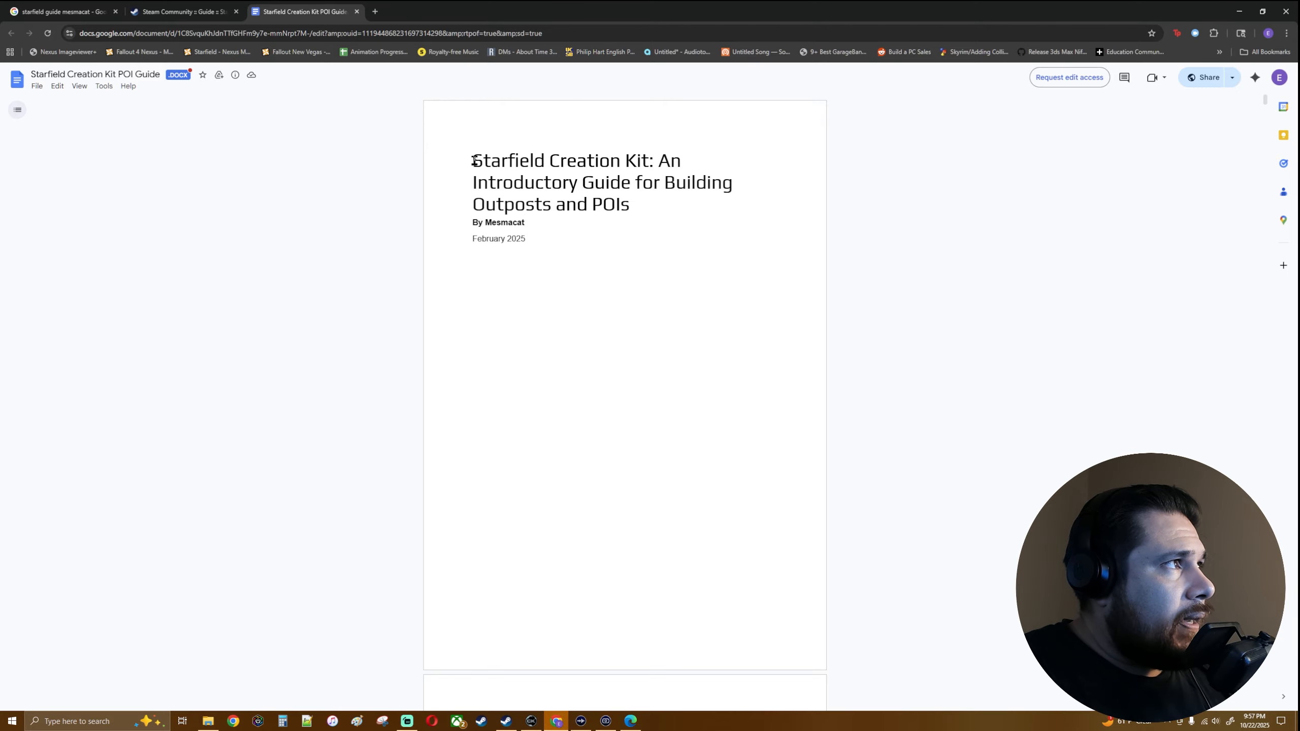
left_click(187, 12)
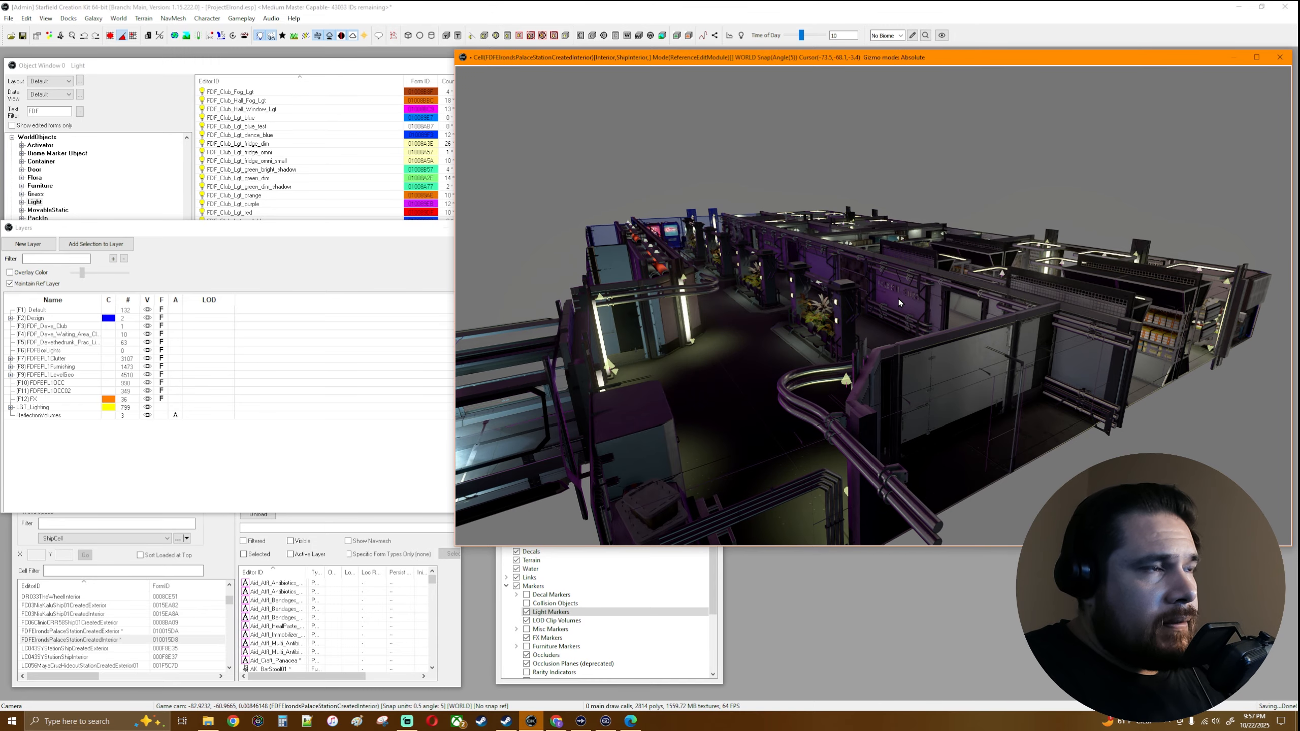
- Return to the Creation Kit and examine the station's main hall and the existing volumes around the club and waiting area
right_click_drag(898, 298, 865, 318)
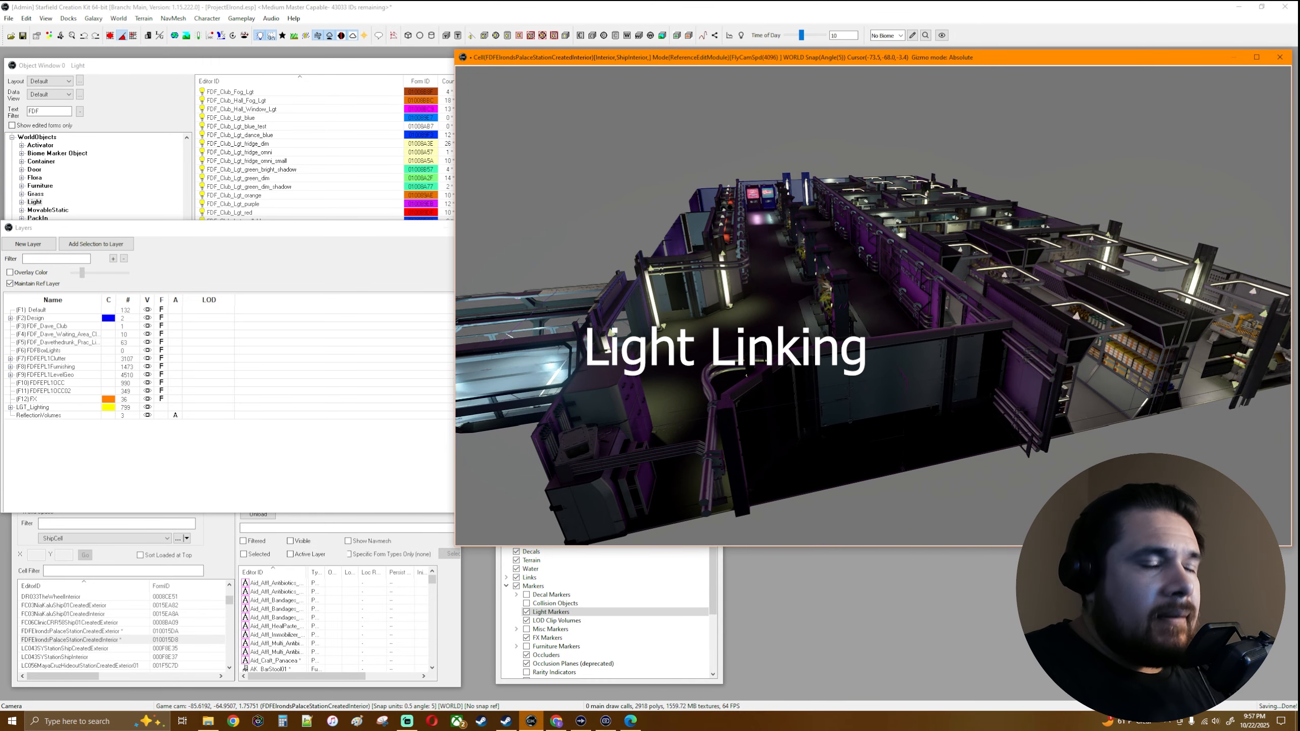
middle_click_drag(865, 318, 915, 300)
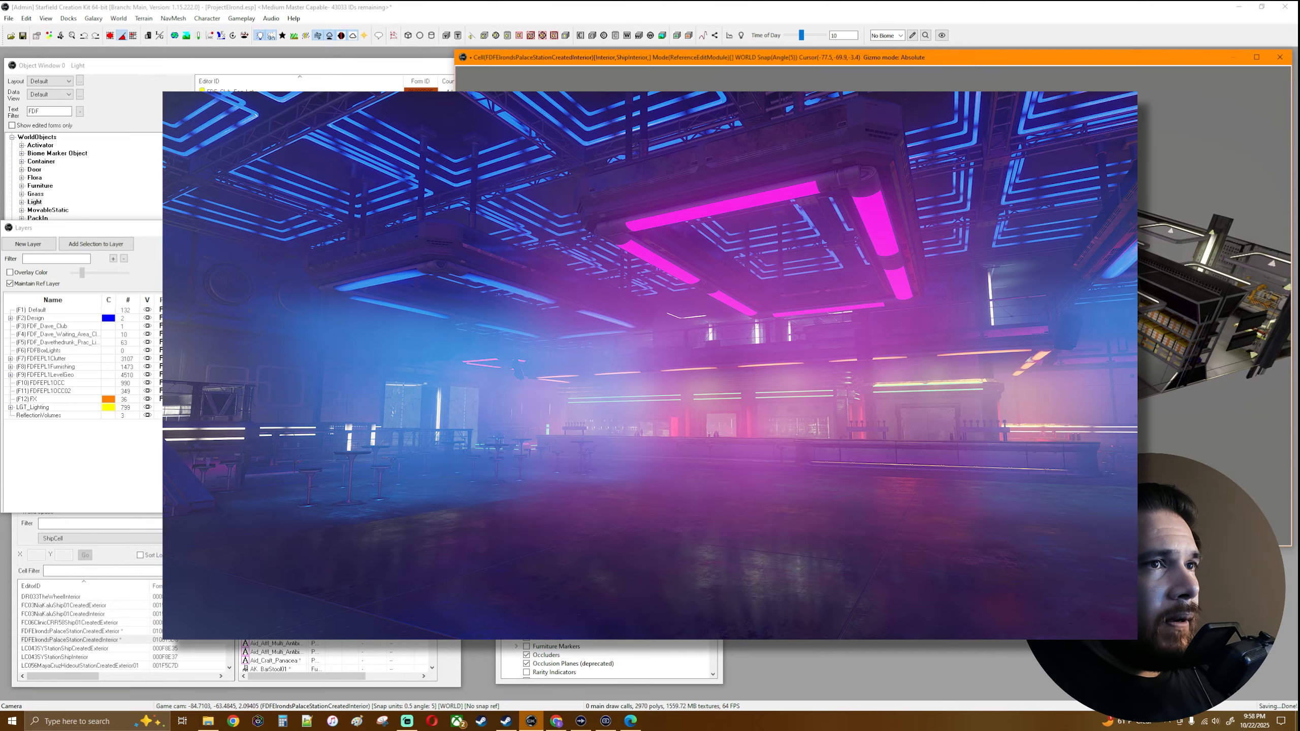
middle_click_drag(767, 281, 774, 282)
scroll(773, 282, "down", 5)
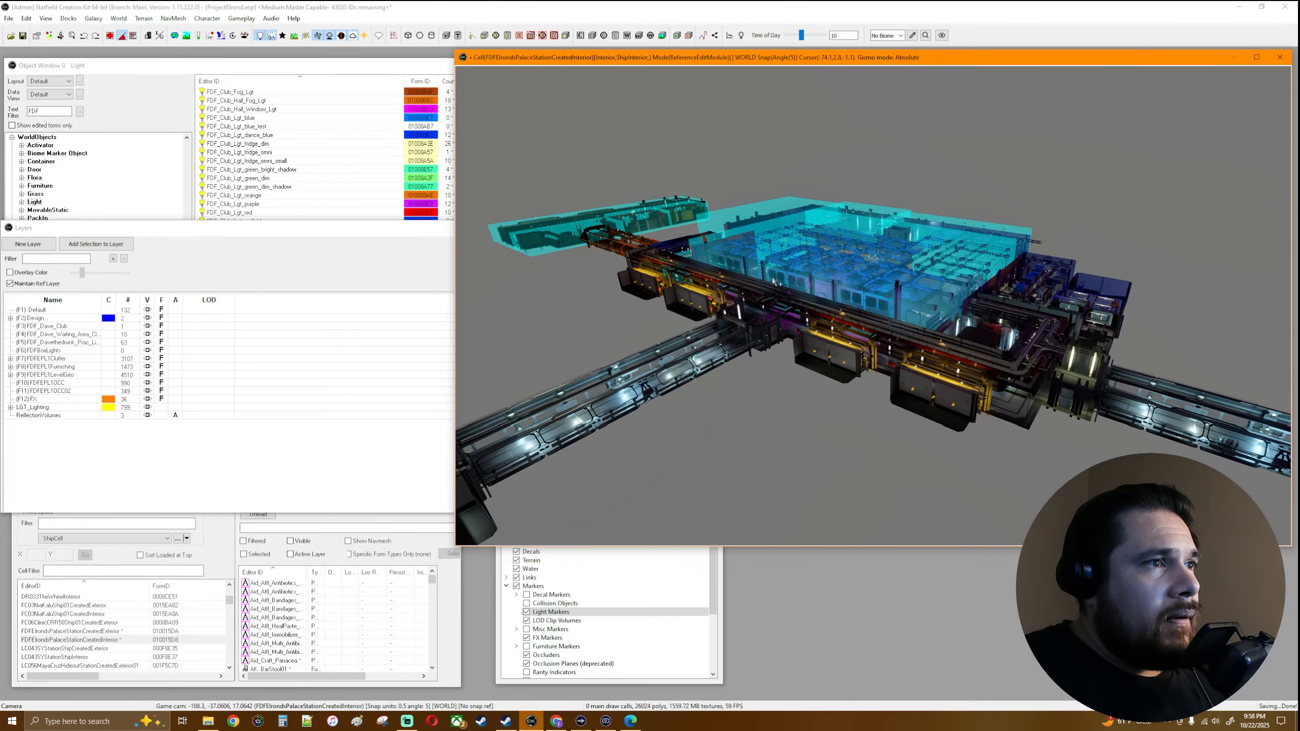
scroll(774, 281, "up", 6)
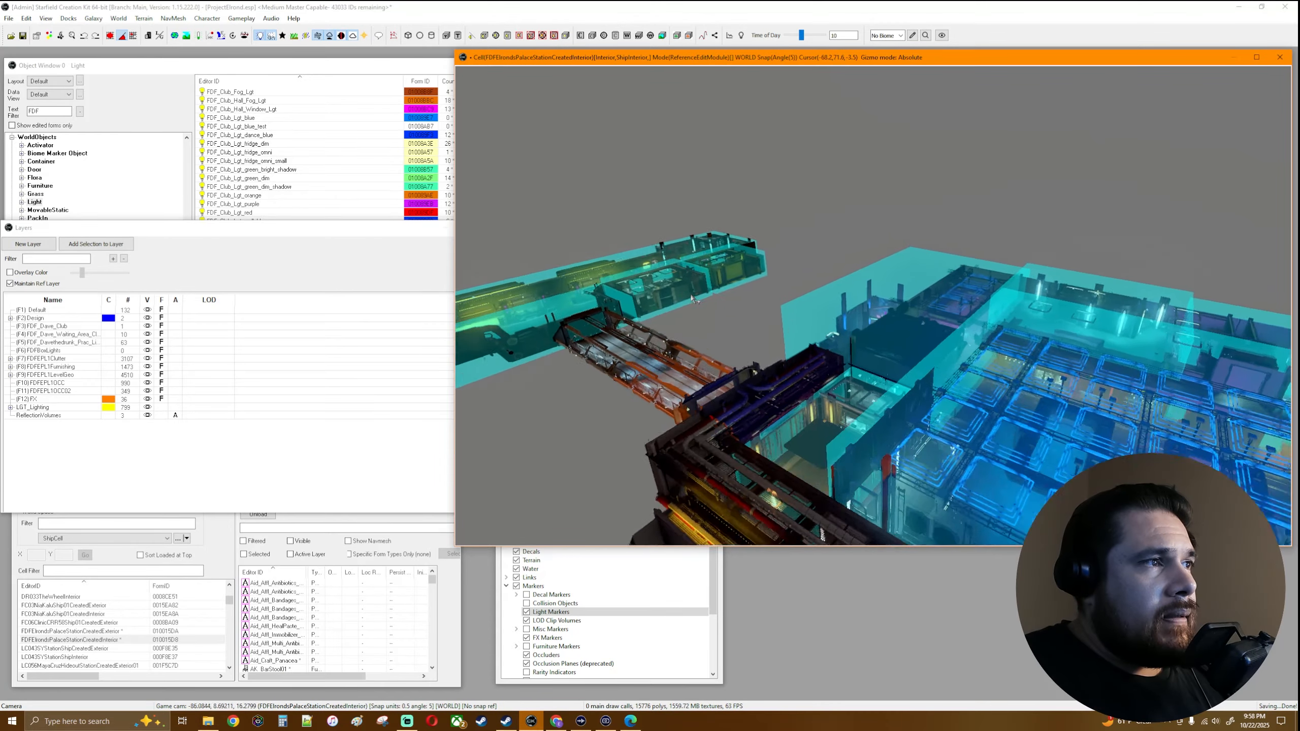
scroll(691, 299, "up", 3)
middle_click_drag(689, 299, 885, 294)
scroll(886, 294, "up", 4)
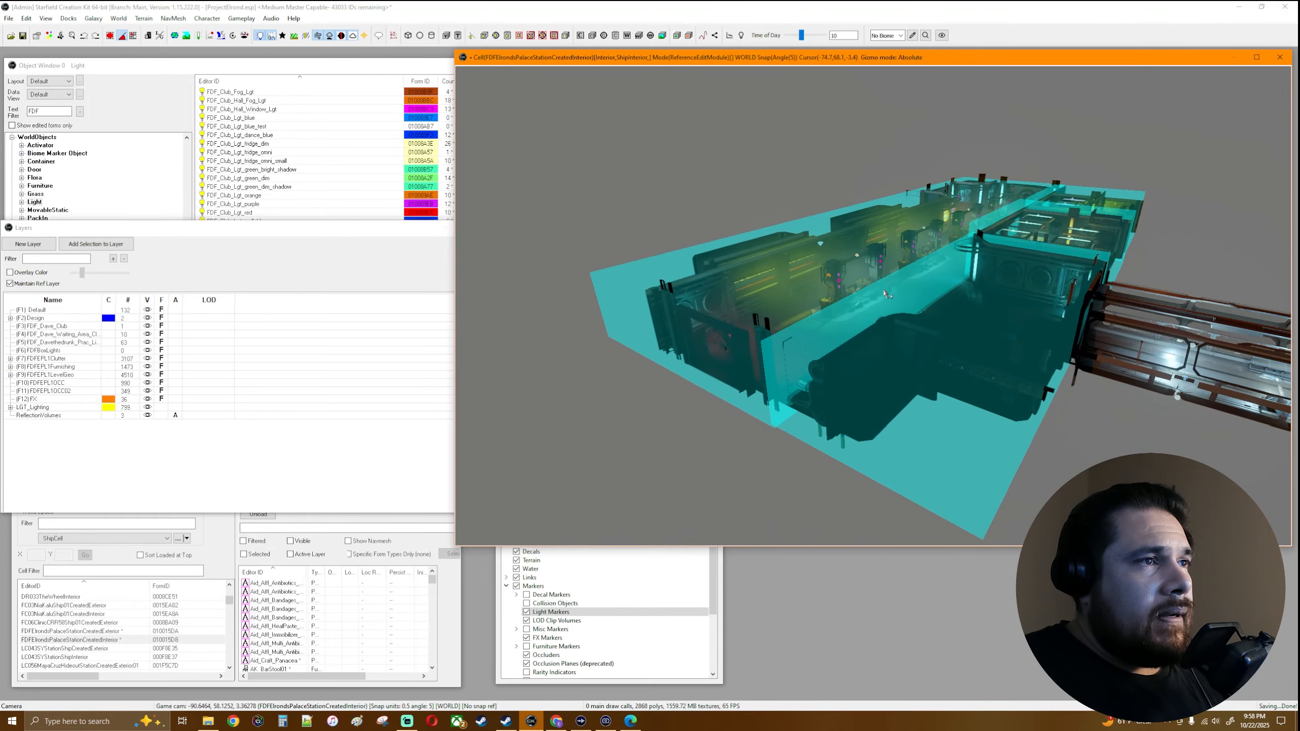
scroll(886, 295, "up", 8)
scroll(921, 266, "up", 2)
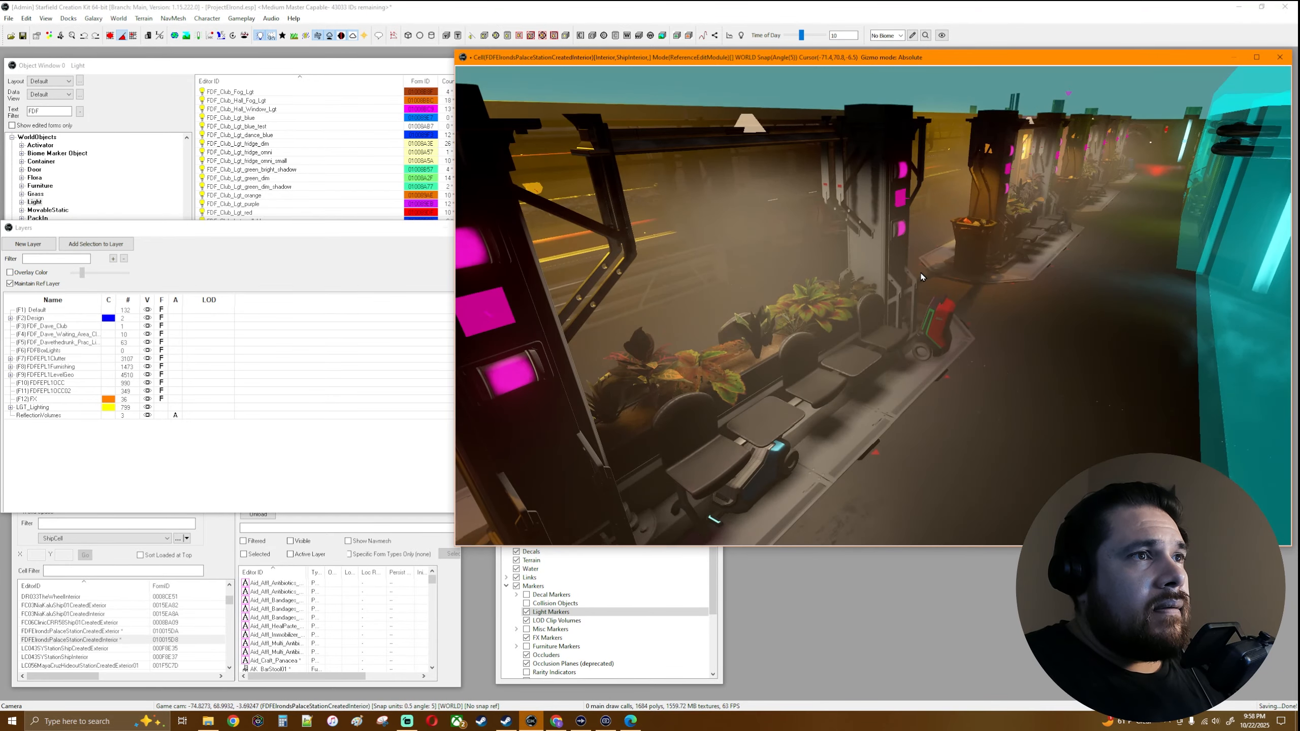
scroll(921, 277, "down", 5)
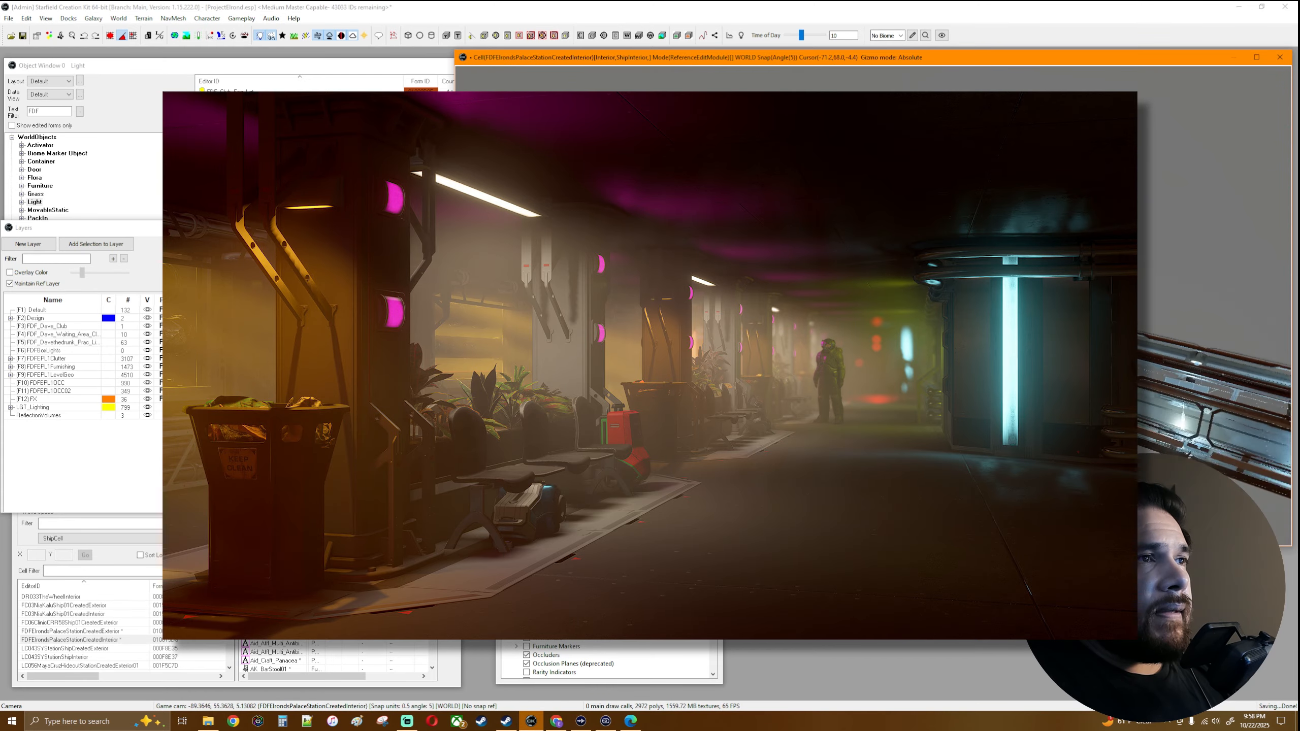
scroll(895, 287, "up", 5)
scroll(895, 287, "down", 4)
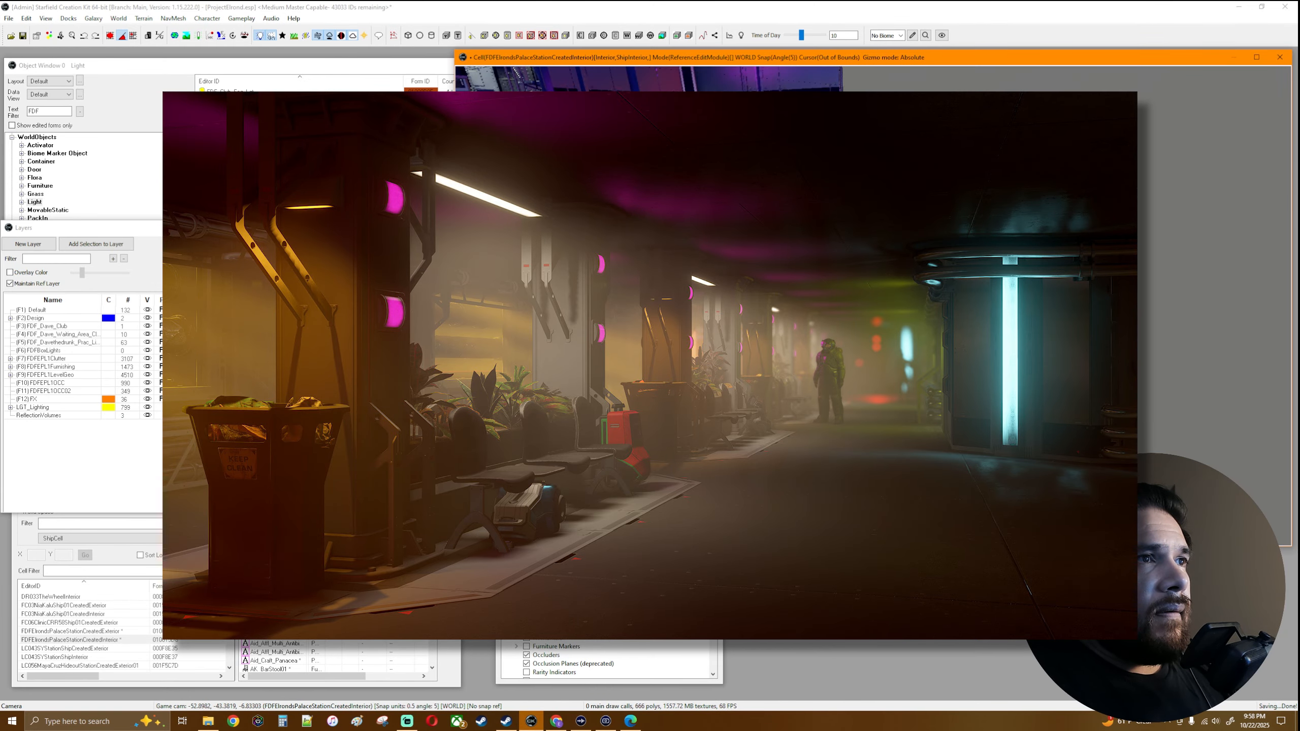
scroll(966, 337, "down", 5)
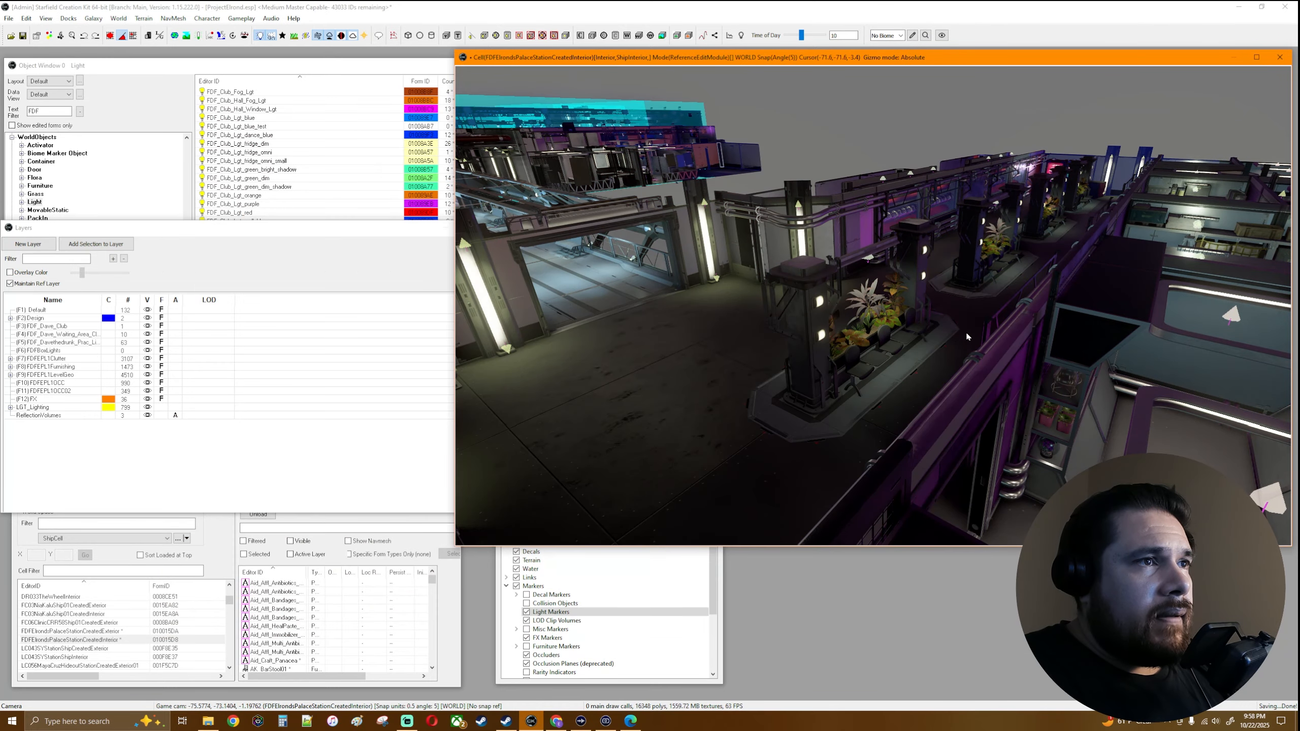
- Show the Volumes tools and create a box volume in the station's main hall
scroll(999, 324, "up", 3)
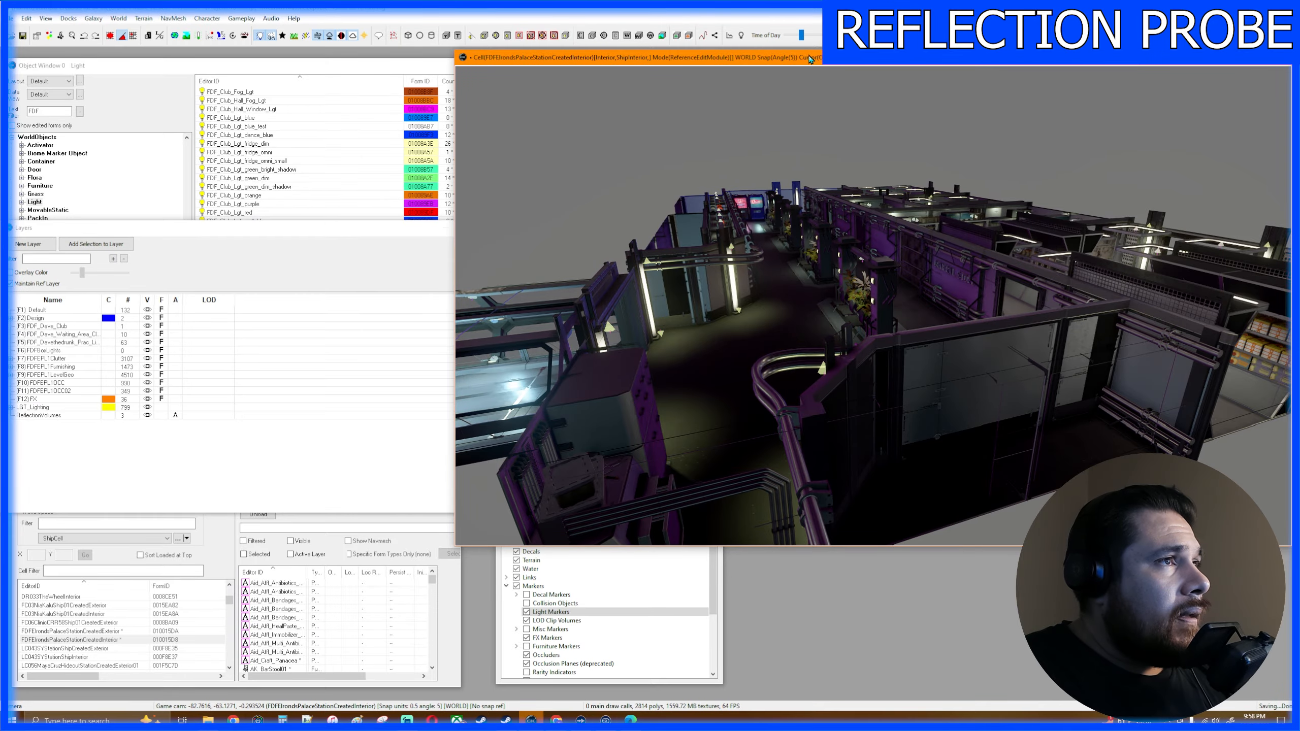
scroll(843, 277, "down", 3)
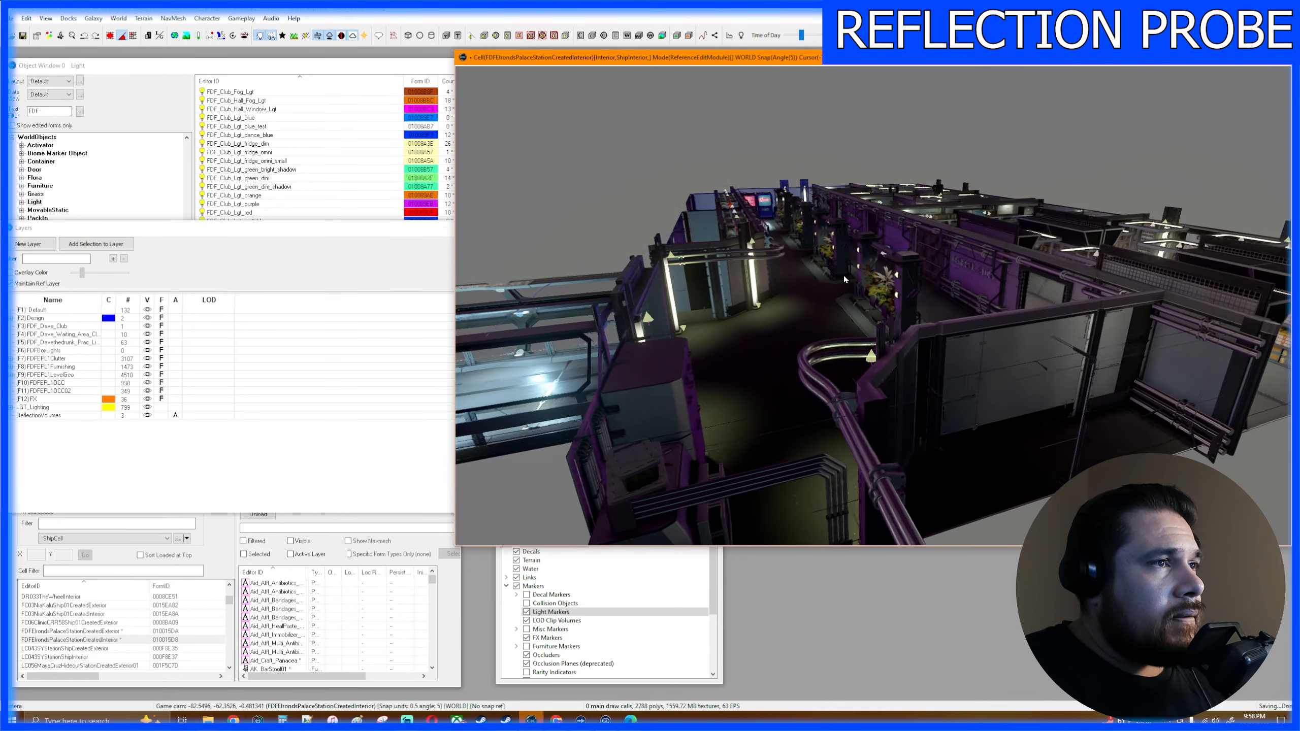
left_click(50, 20)
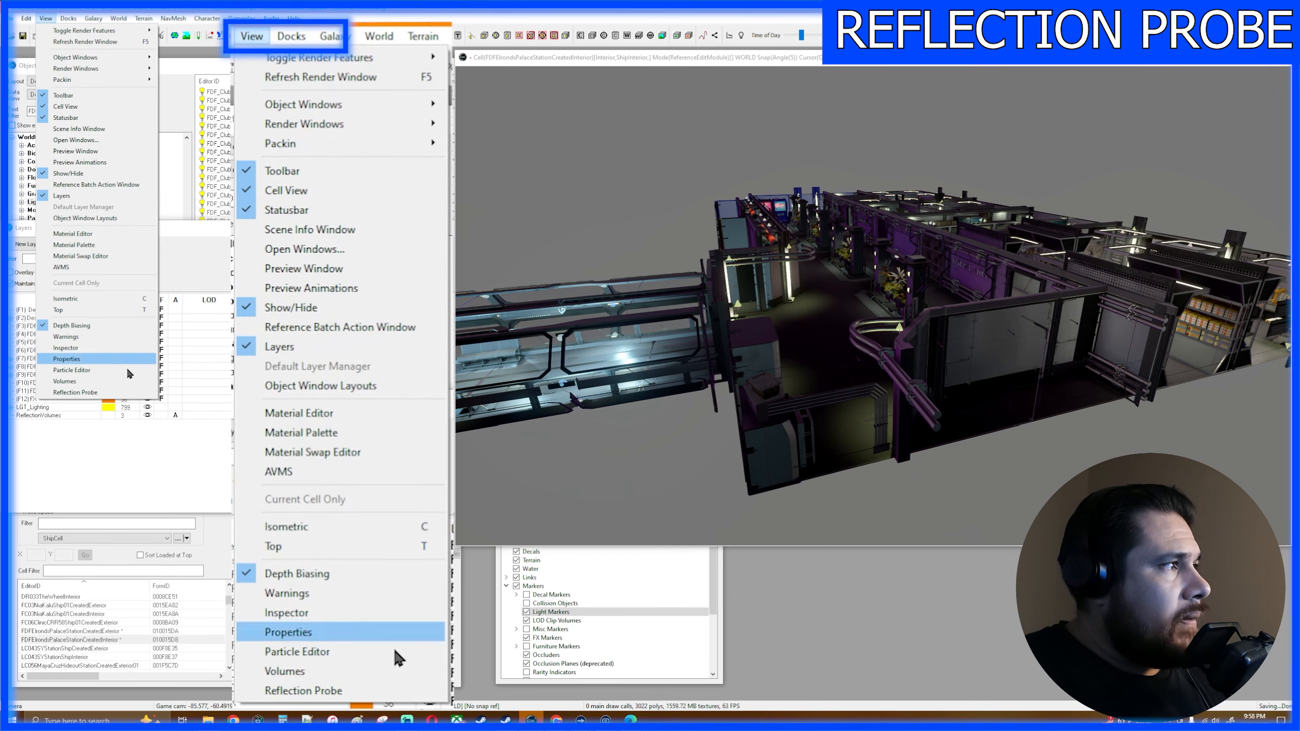
left_click(118, 382)
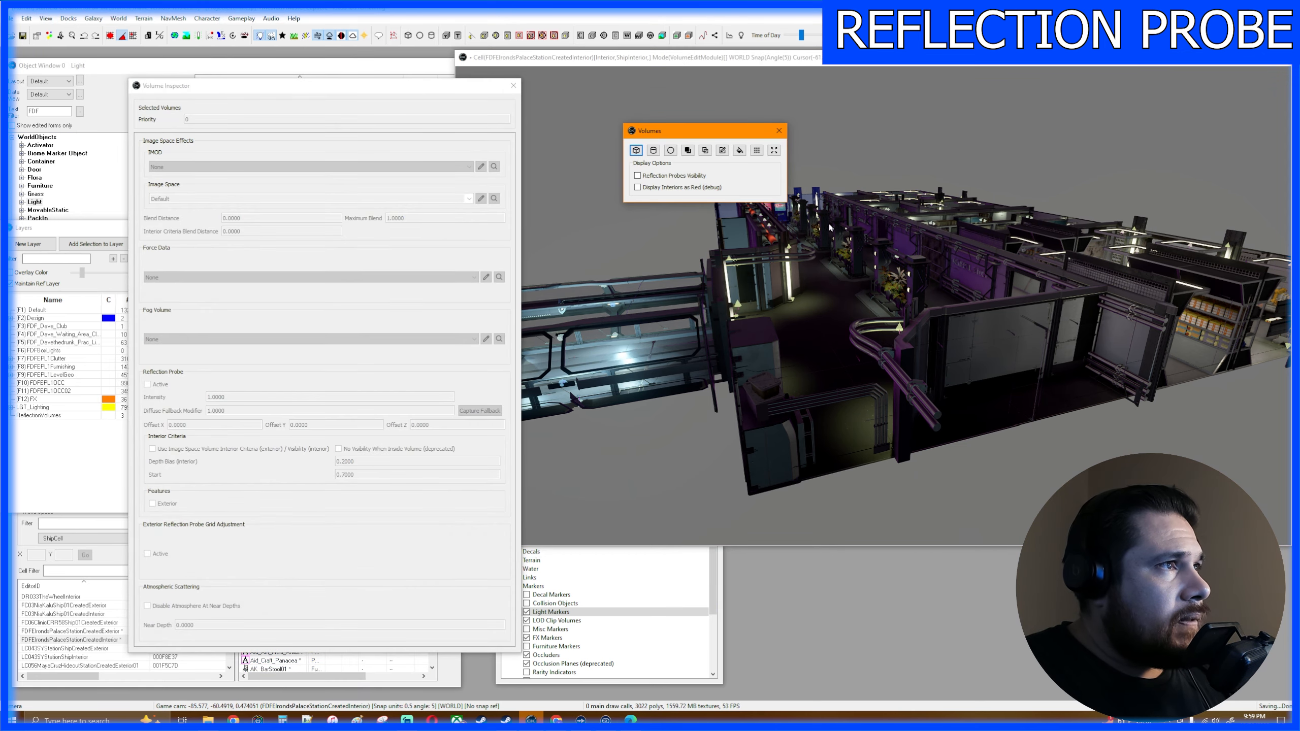
left_click_drag(696, 134, 652, 124)
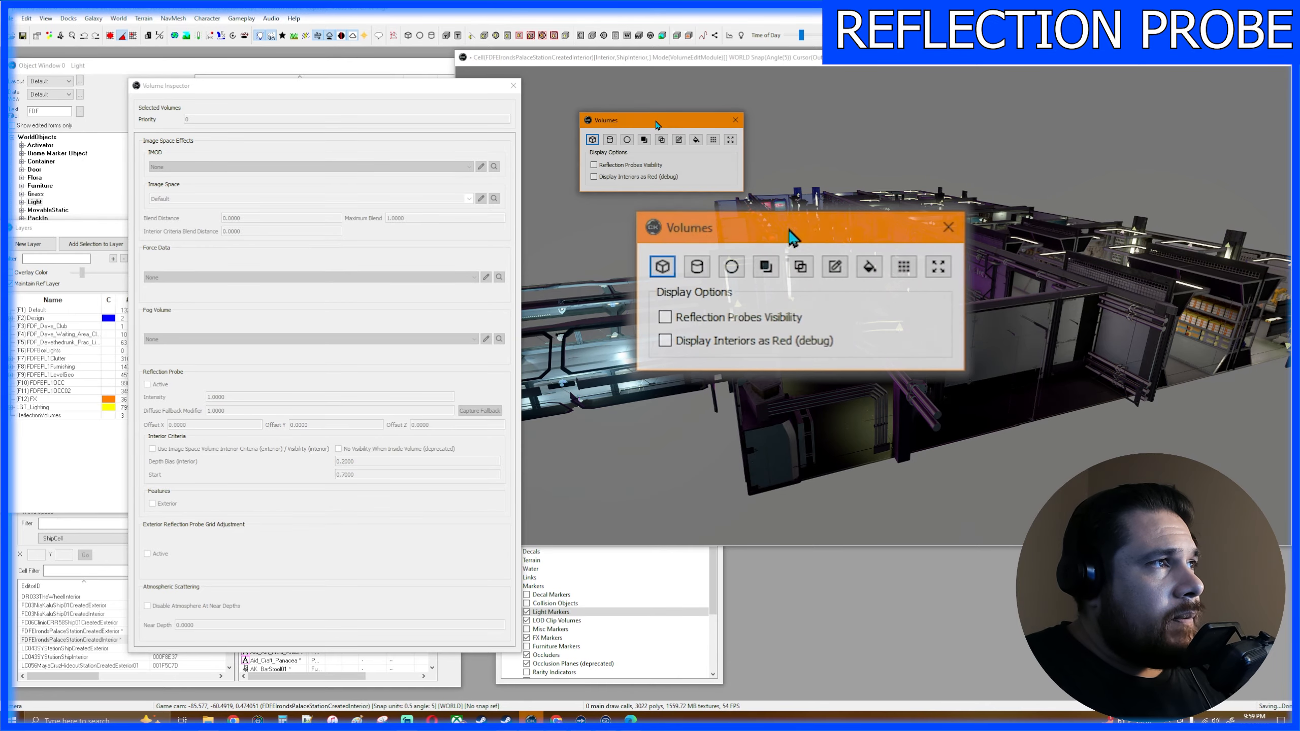
left_click(592, 140)
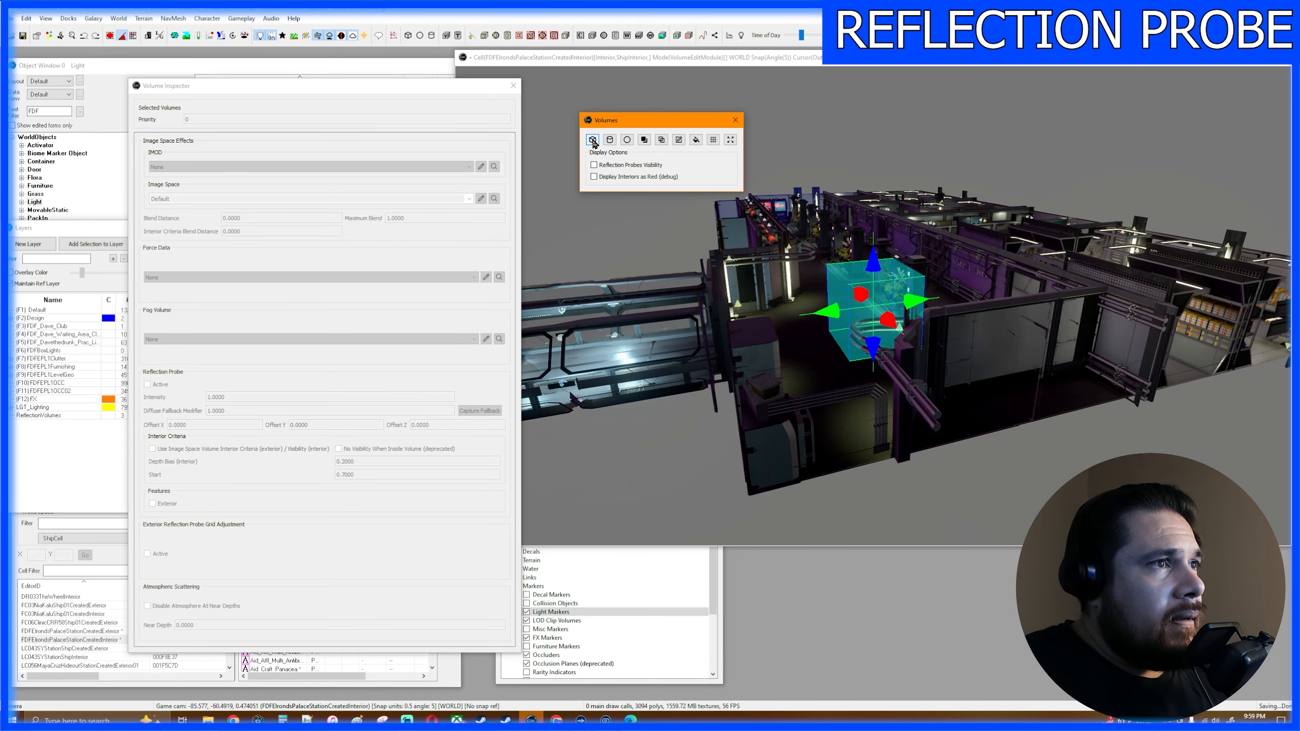
- Stretch the new box volume along the X axis to span the full length of the main hall
middle_click_drag(901, 388, 896, 384)
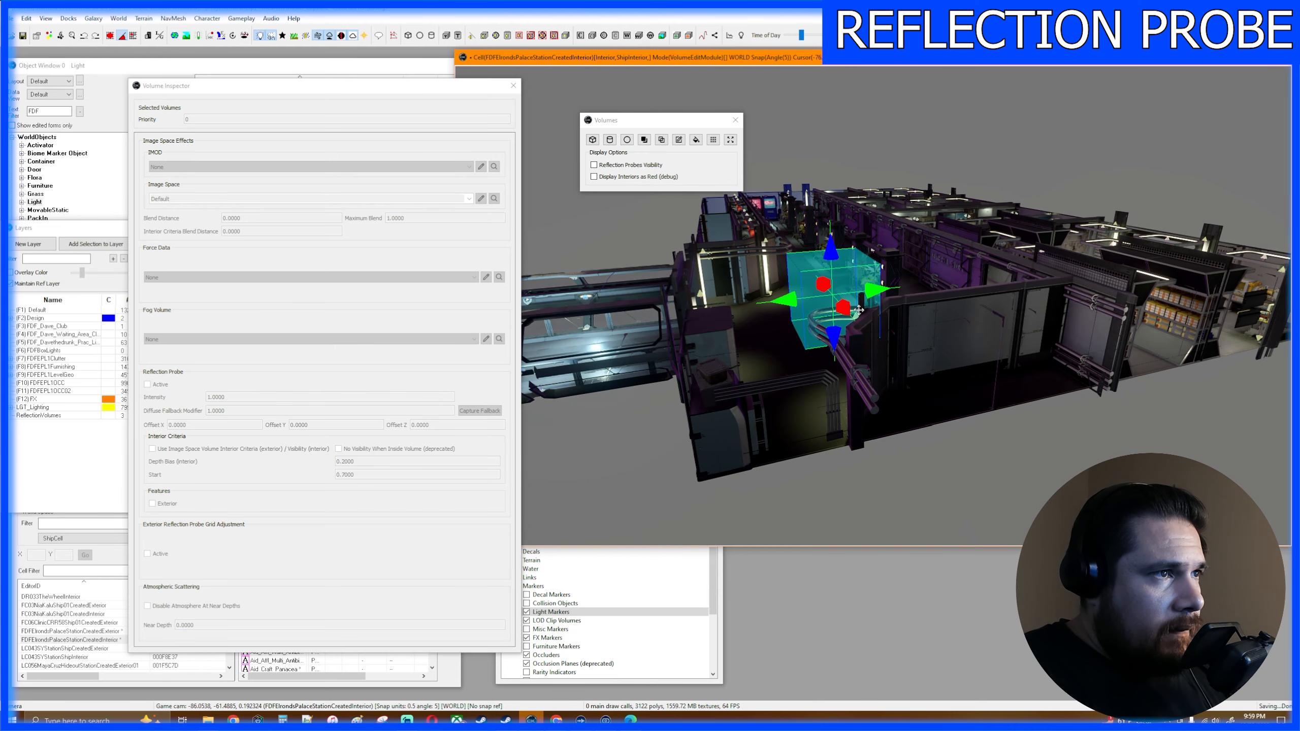
middle_click_drag(858, 309, 987, 332, "shift")
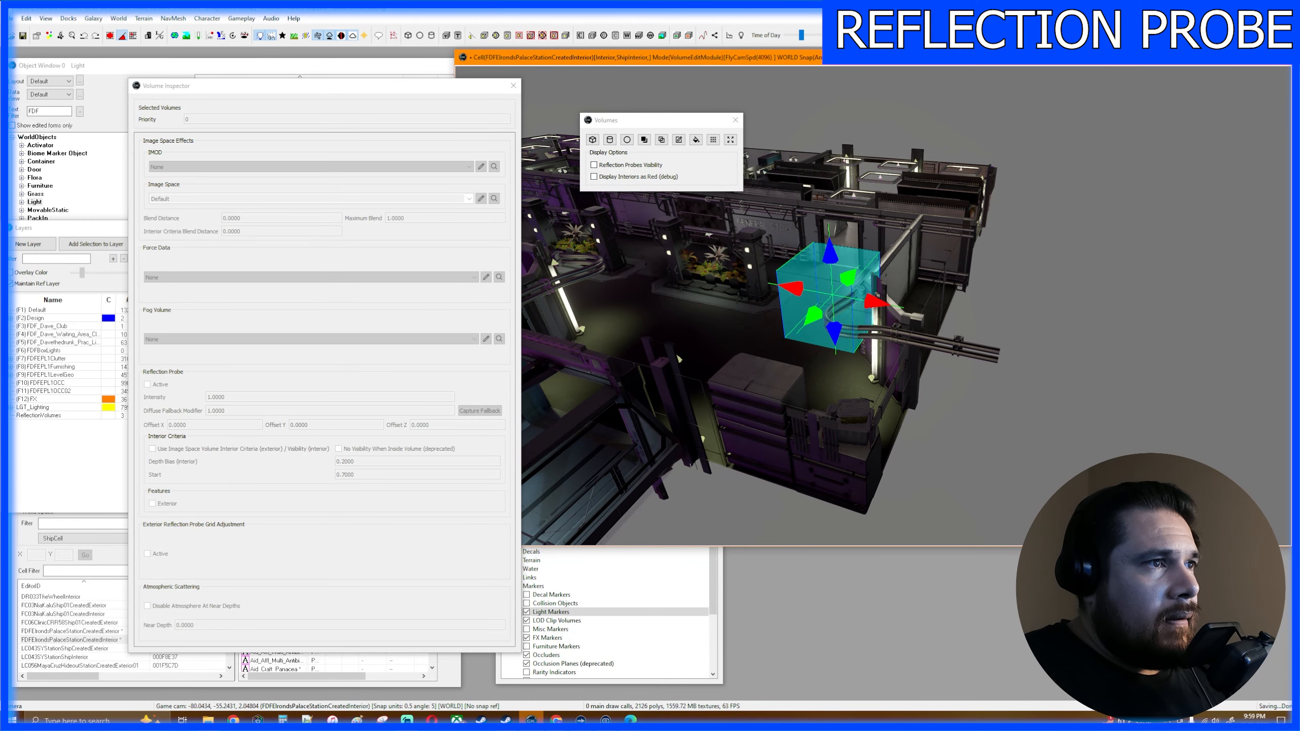
middle_click_drag(870, 327, 1011, 330, "shift")
scroll(988, 307, "down", 4)
left_click_drag(992, 323, 1021, 328)
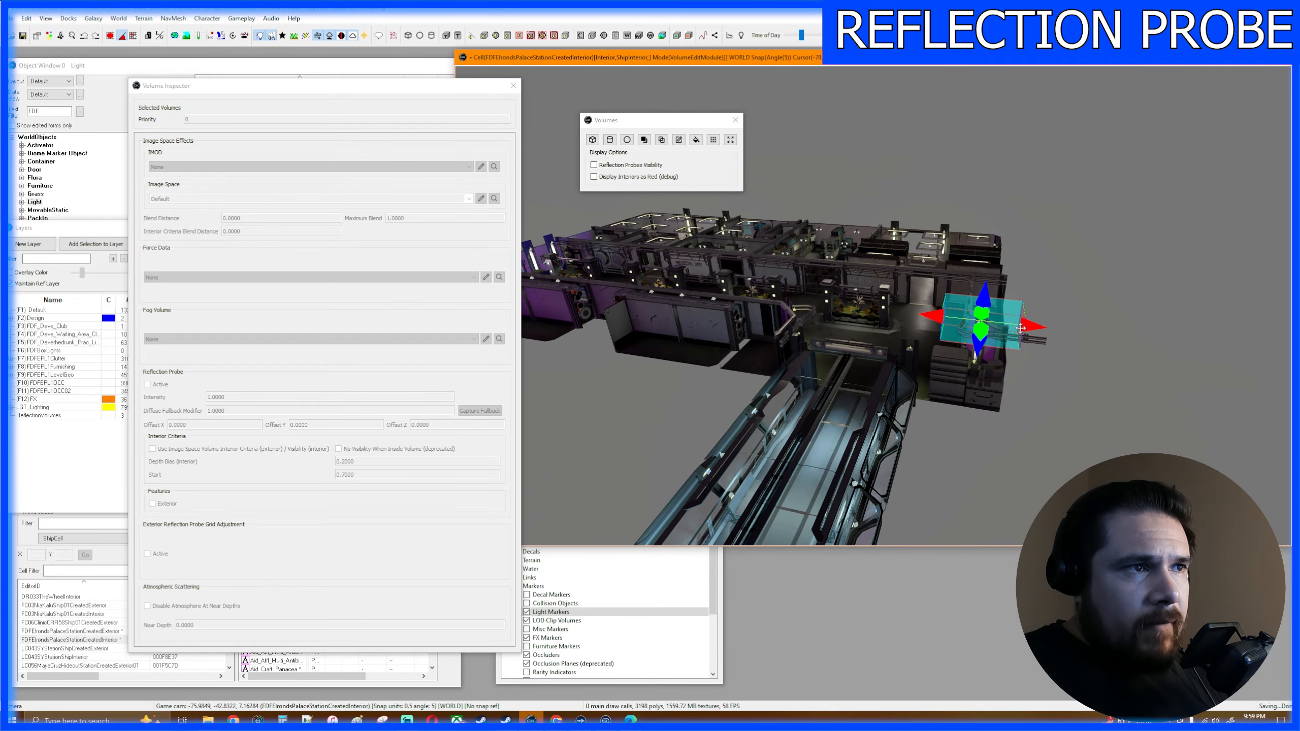
middle_click_drag(1021, 328, 847, 324, "shift")
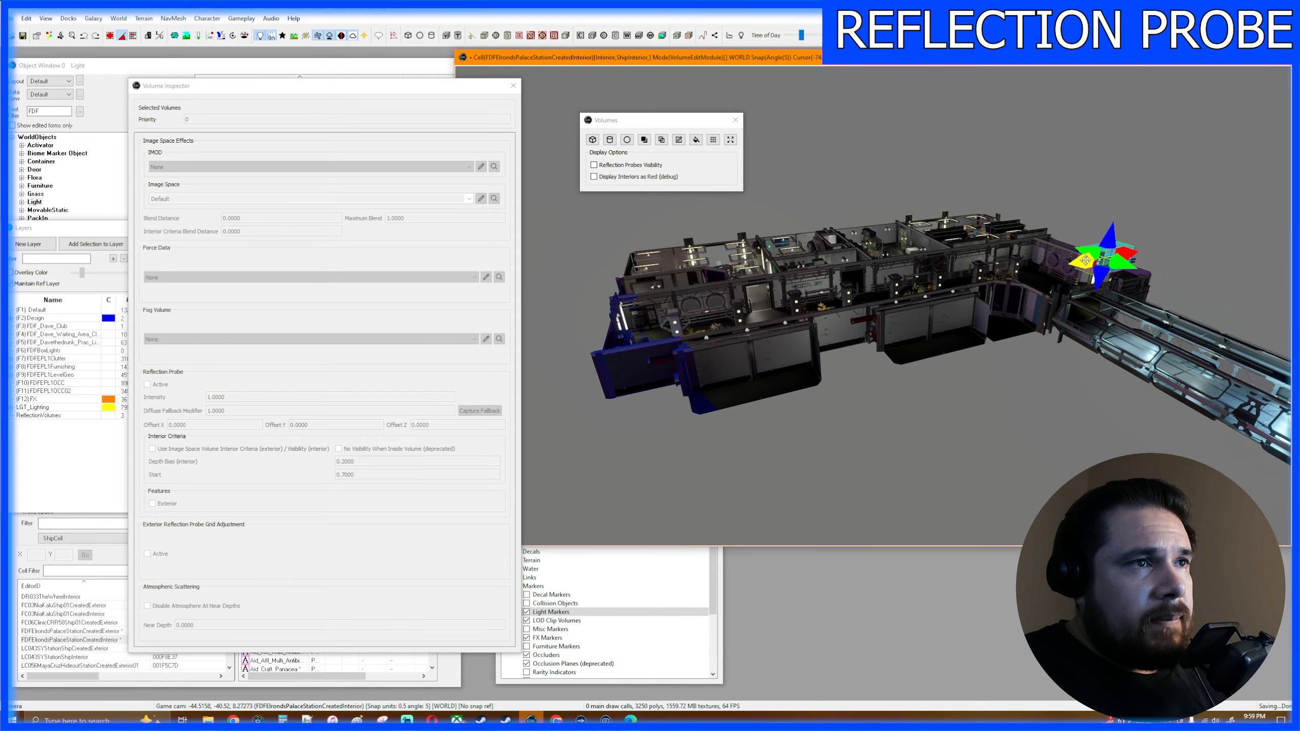
left_click_drag(1085, 260, 589, 359)
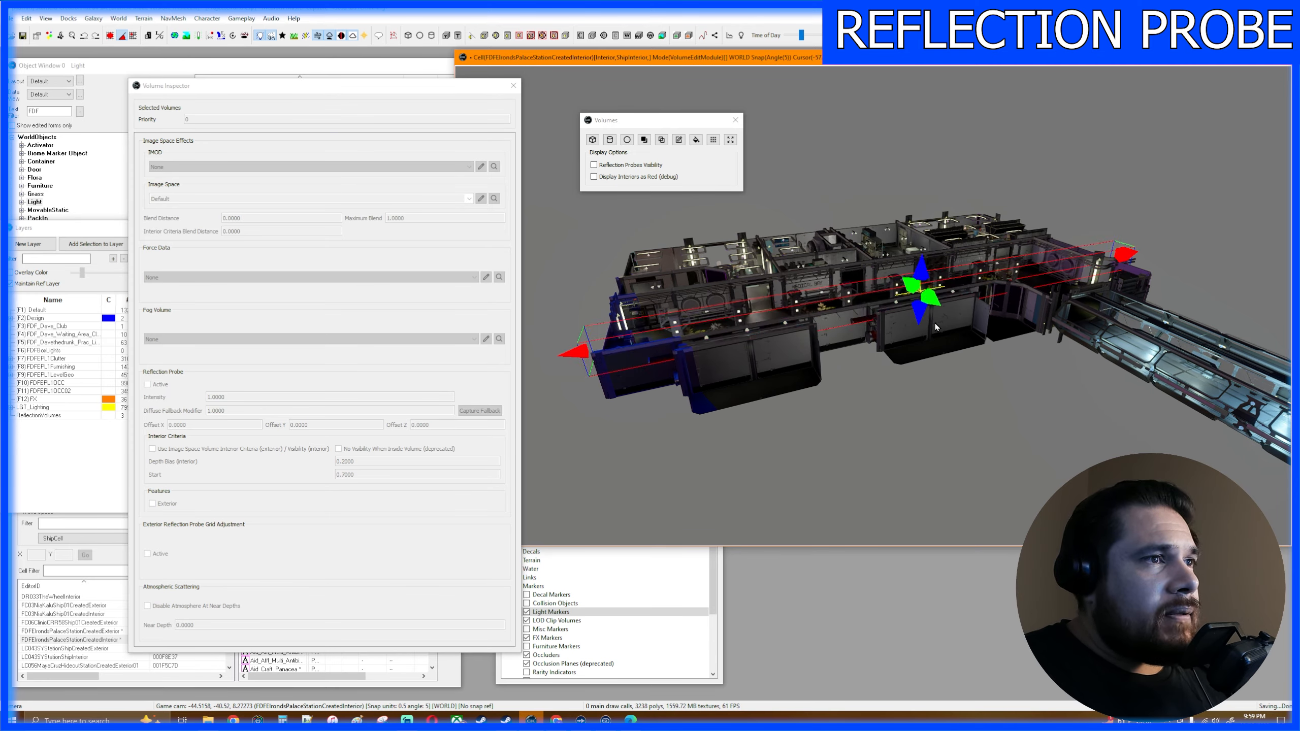
- Enlarge the box volume's height and width so it encloses the hall from below the floor to above the walls
left_click_drag(920, 312, 916, 345)
middle_click_drag(980, 380, 1032, 342)
left_click_drag(920, 351, 920, 352)
middle_click_drag(919, 352, 1008, 316)
right_click_drag(983, 290, 991, 302)
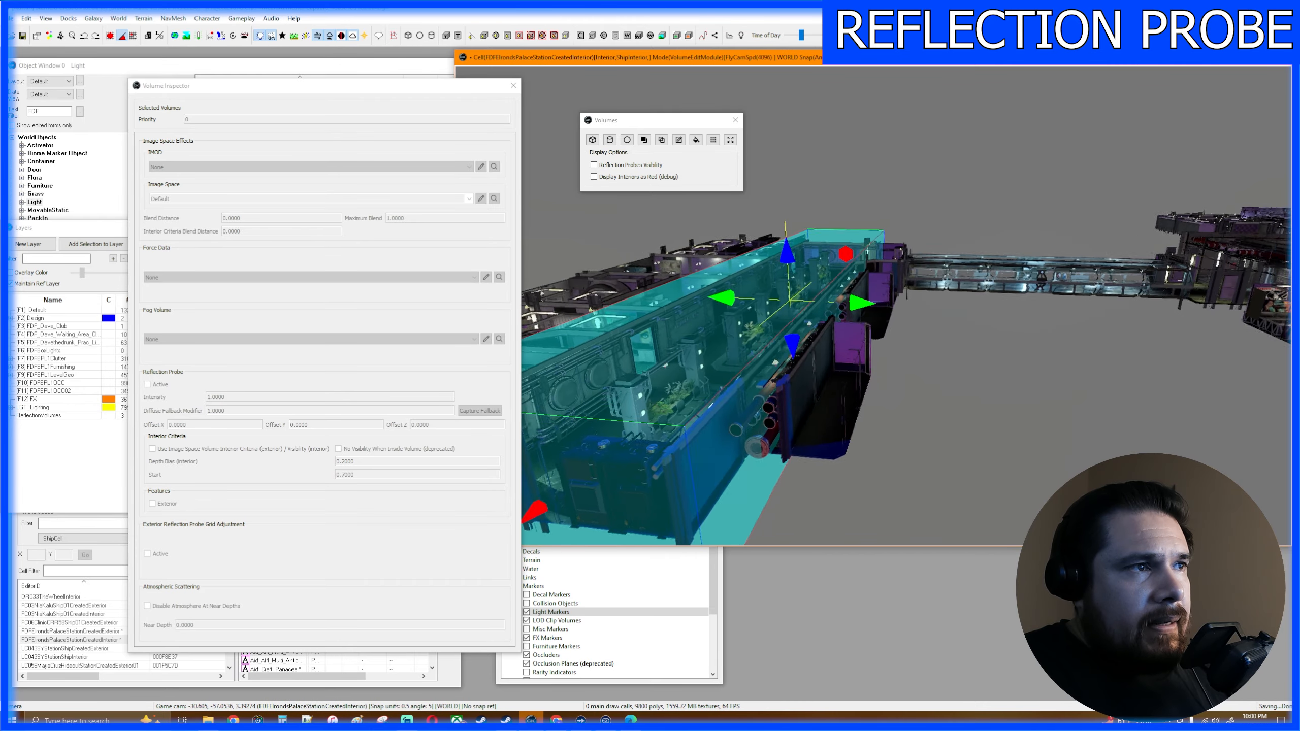
- Widen the box volume toward the connecting walkway to cover the hall's entrance and side rooms, and inspect its coverage from above
middle_click_drag(990, 302, 732, 307)
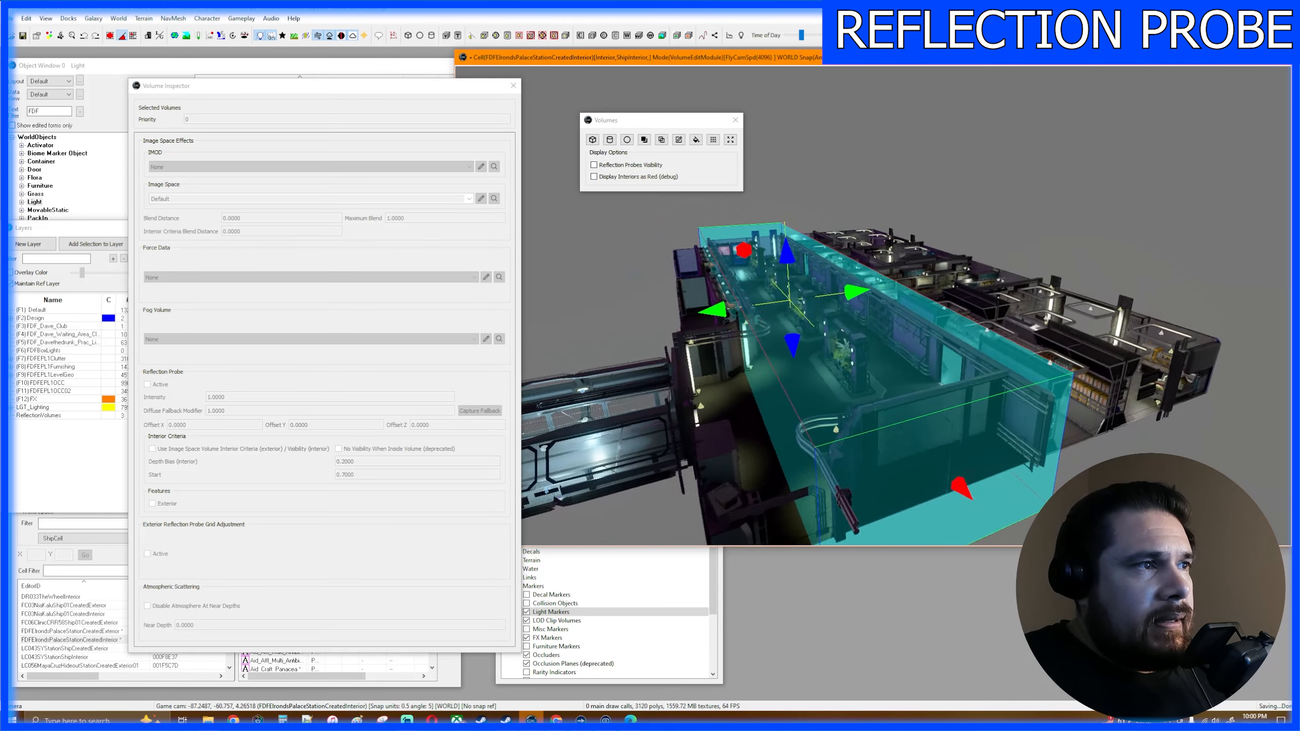
right_click_drag(839, 314, 795, 320)
middle_click_drag(815, 313, 852, 311)
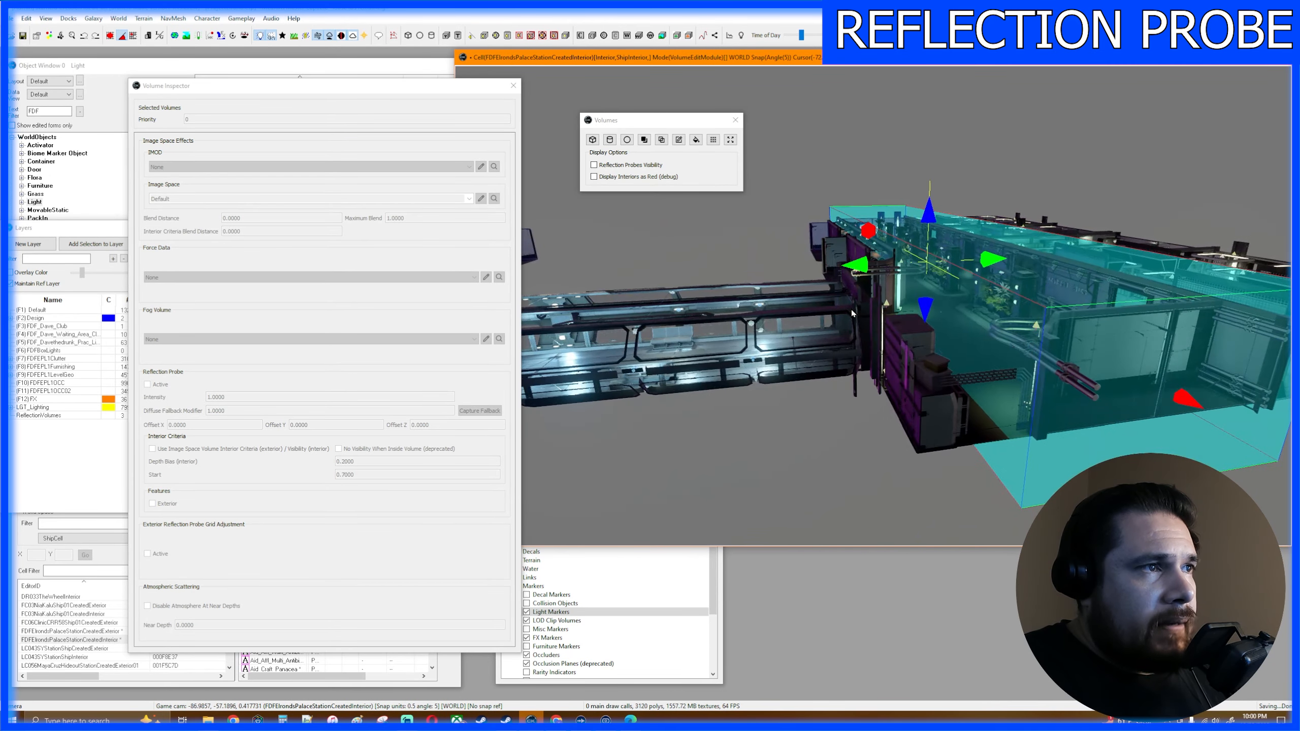
right_click_drag(855, 308, 805, 353)
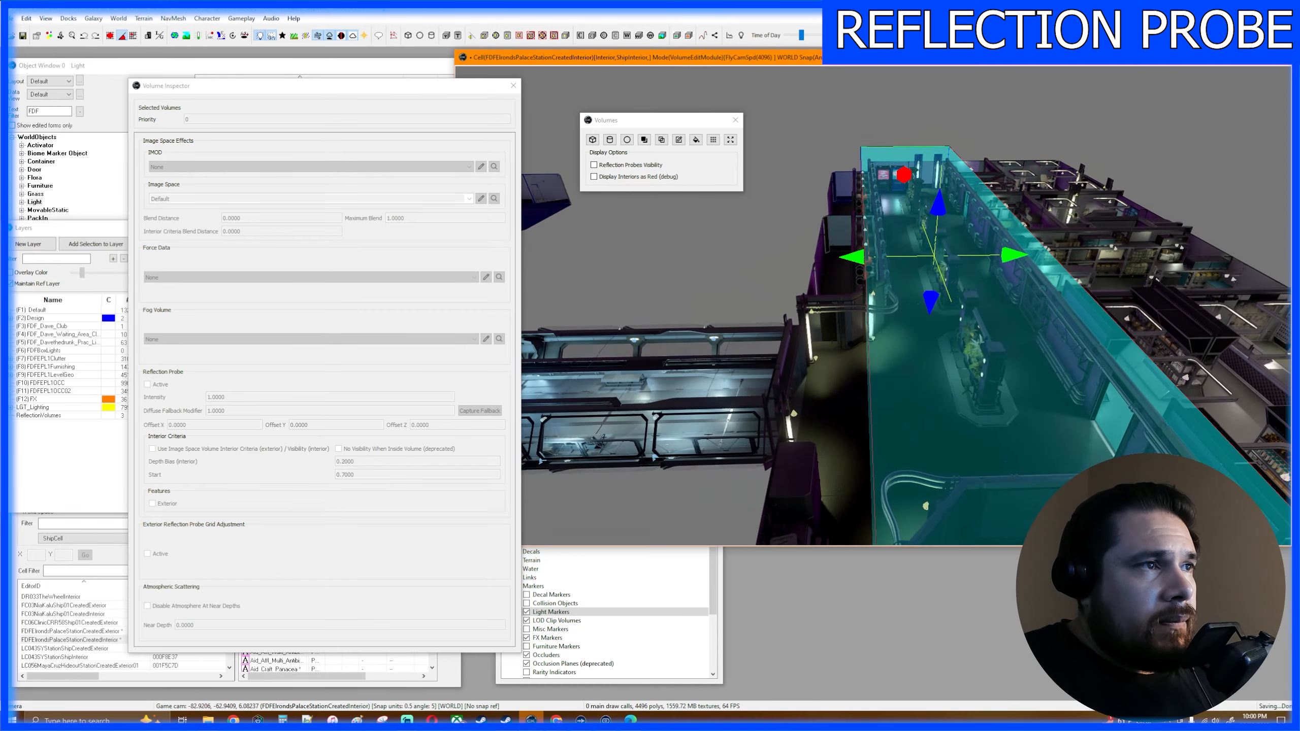
left_click_drag(855, 257, 813, 258)
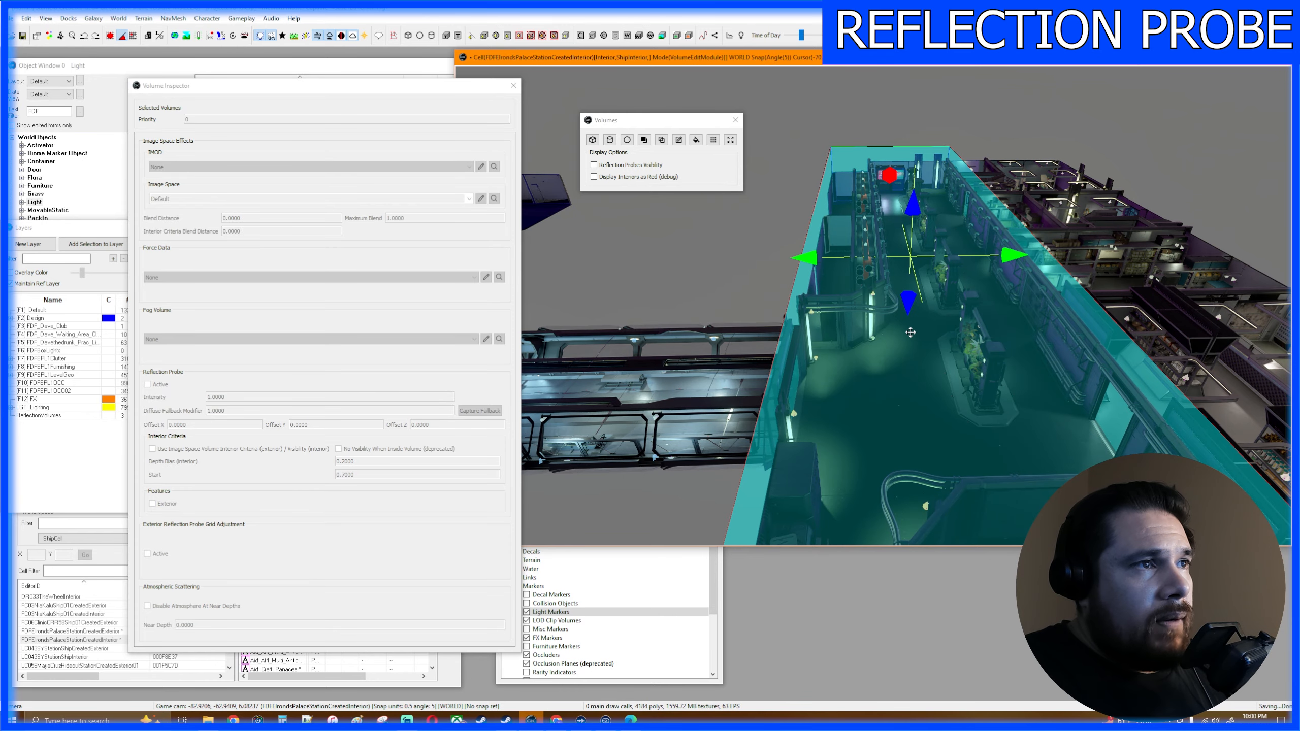
middle_click_drag(983, 330, 953, 324)
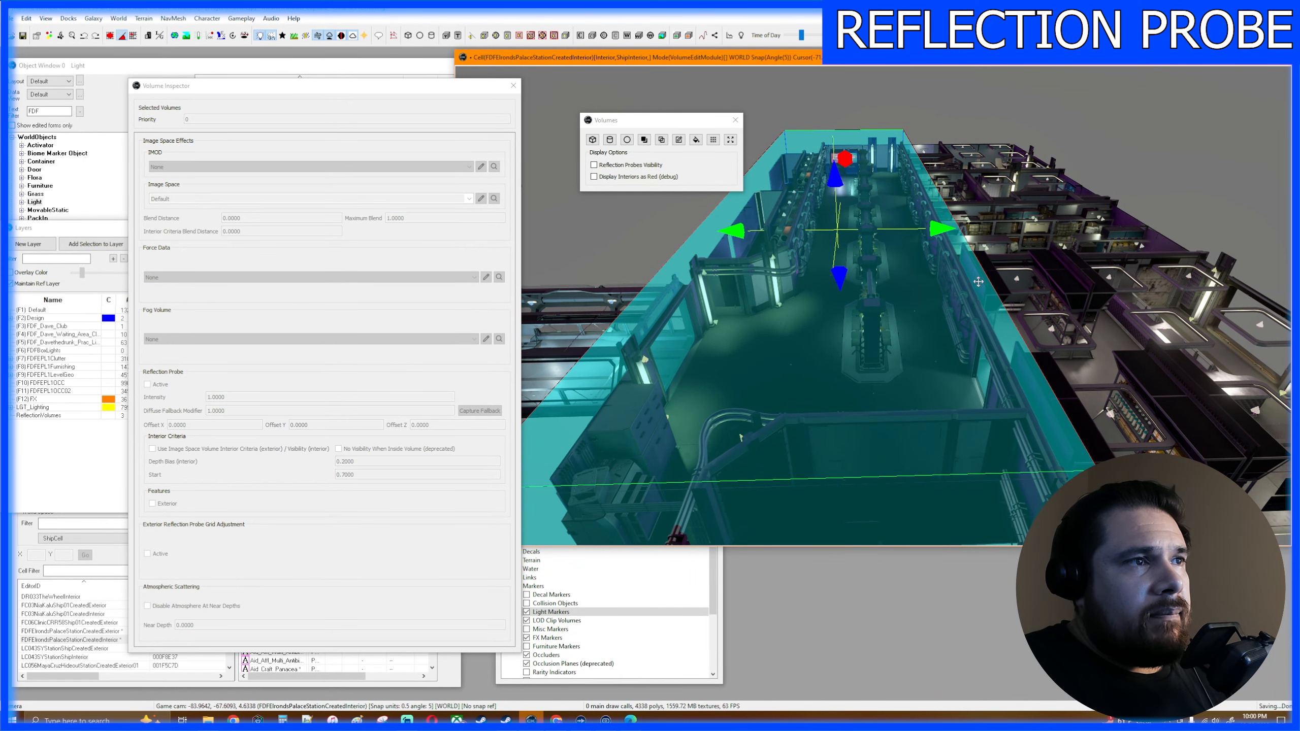
mouse_move(998, 355)
middle_mouse_down()
mouse_move(1054, 353)
mouse_move(1071, 325)
mouse_move(1016, 313)
mouse_move(1001, 360)
middle_mouse_up()
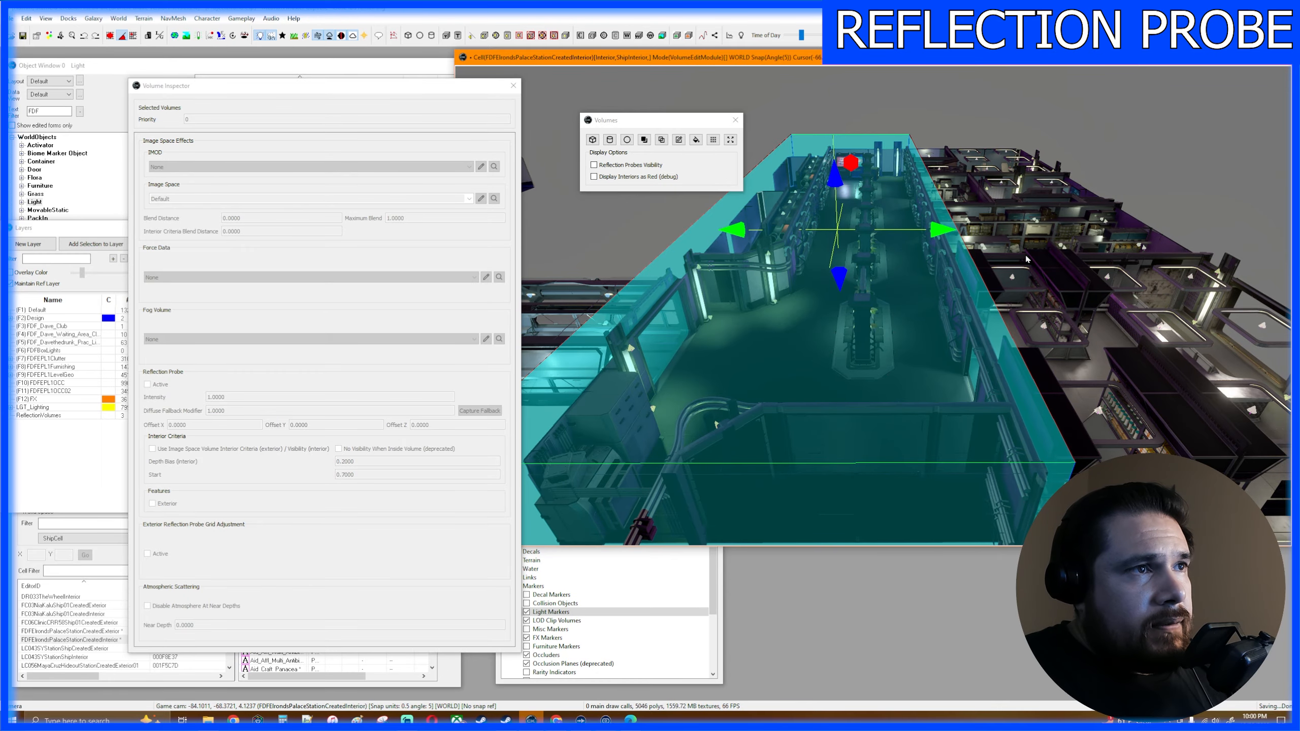
middle_click_drag(1025, 259, 982, 319)
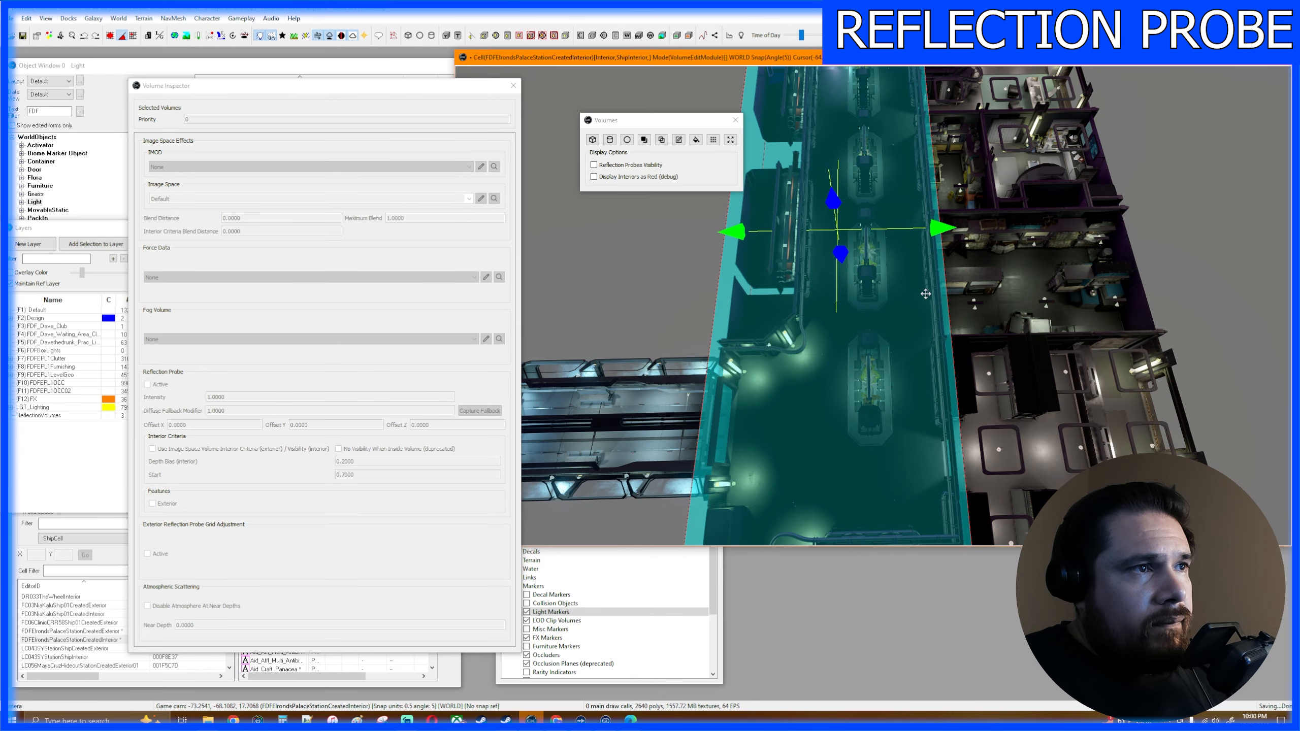
- Raise the box volume's bottom face closer to the underside of the hall and check the fit from outside
middle_click_drag(961, 315, 961, 240)
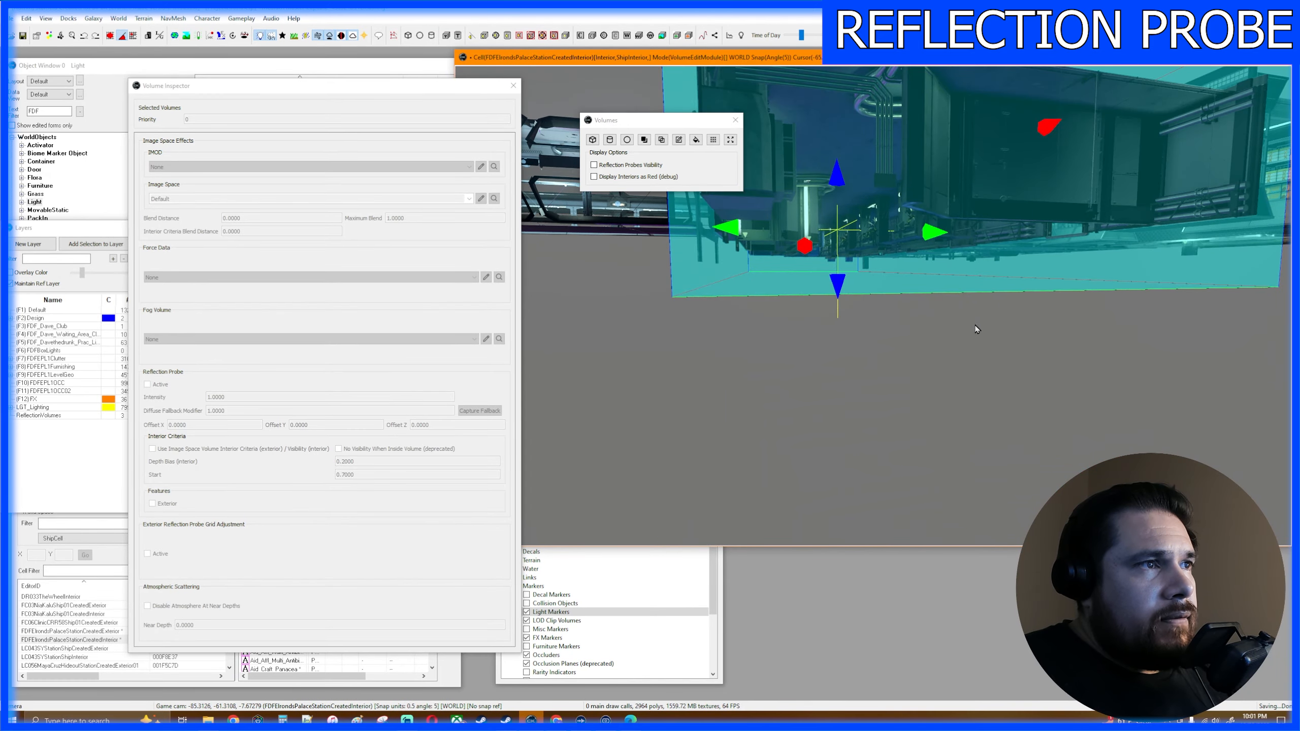
left_click_drag(844, 285, 844, 259)
middle_click_drag(845, 258, 935, 283)
scroll(940, 271, "up", 5)
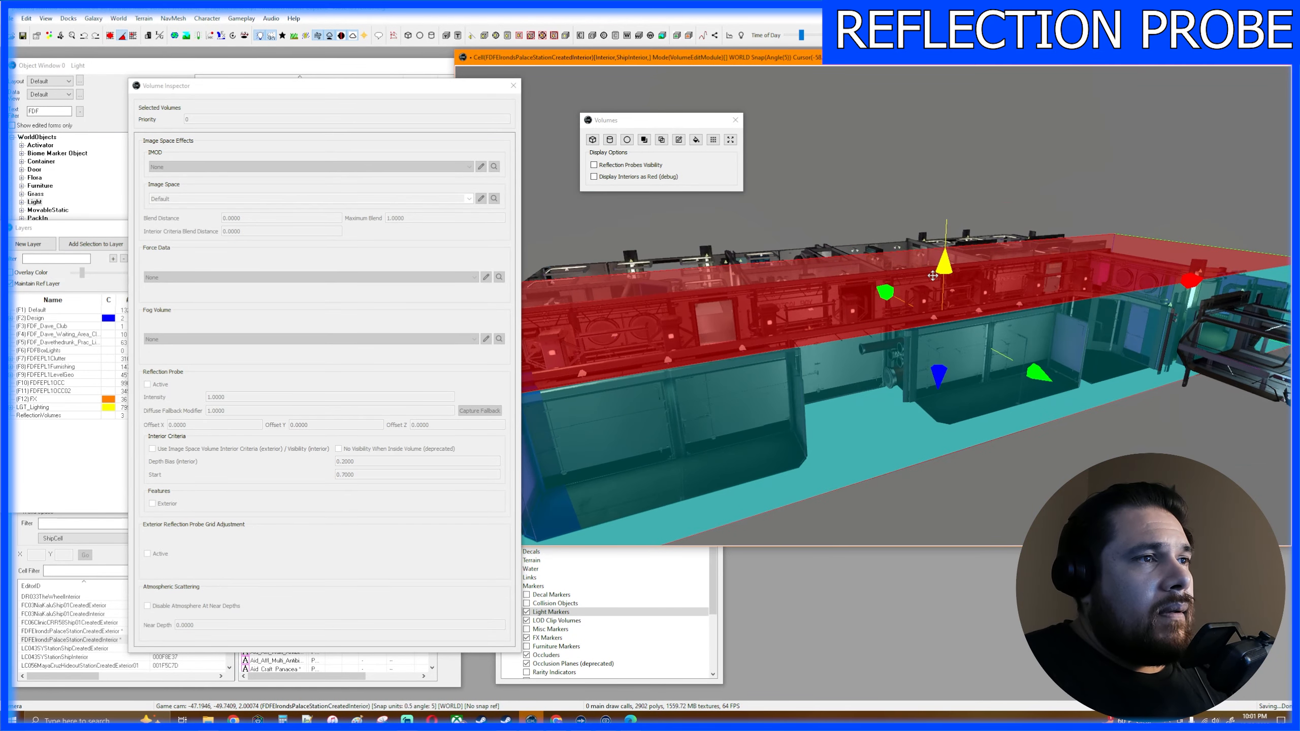
- Lower the box volume's top face to sit closer to the hall's ceiling, checking the coverage from inside and above
middle_click_drag(973, 326, 975, 381)
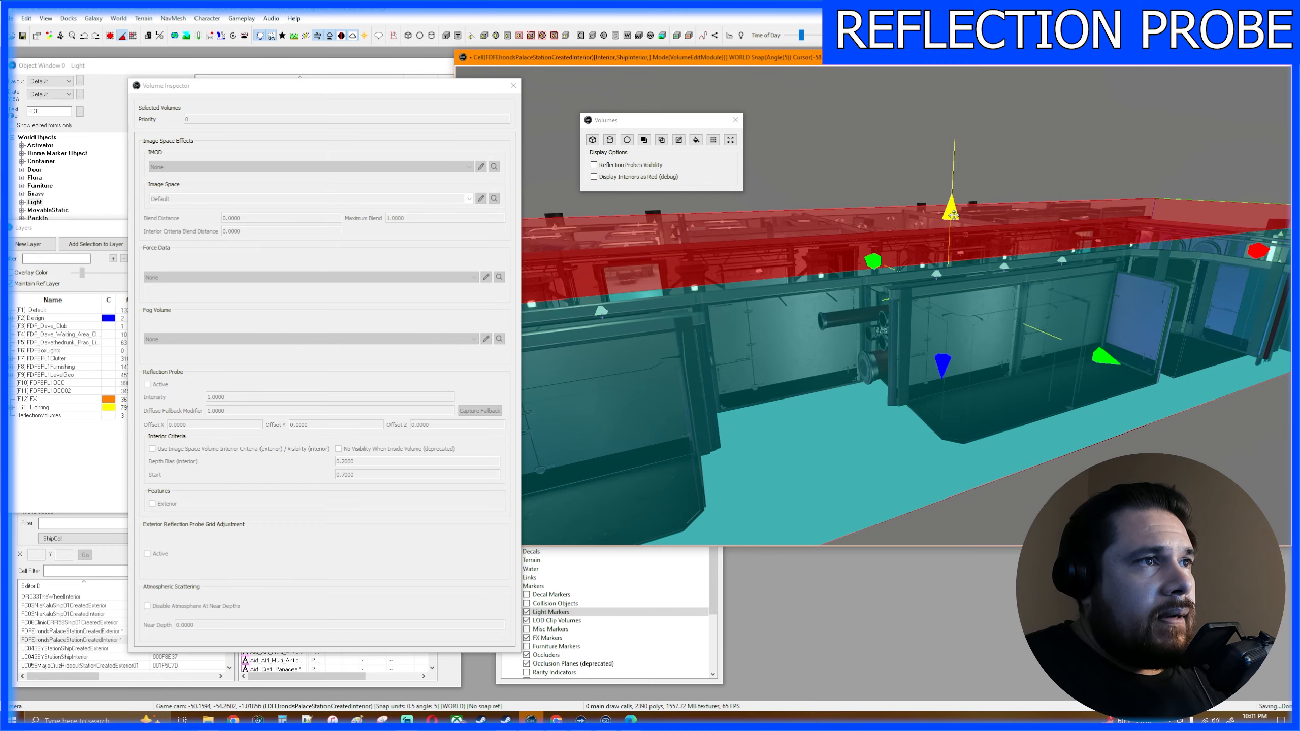
left_click_drag(953, 215, 953, 252)
middle_click_drag(954, 252, 969, 224)
key("w")
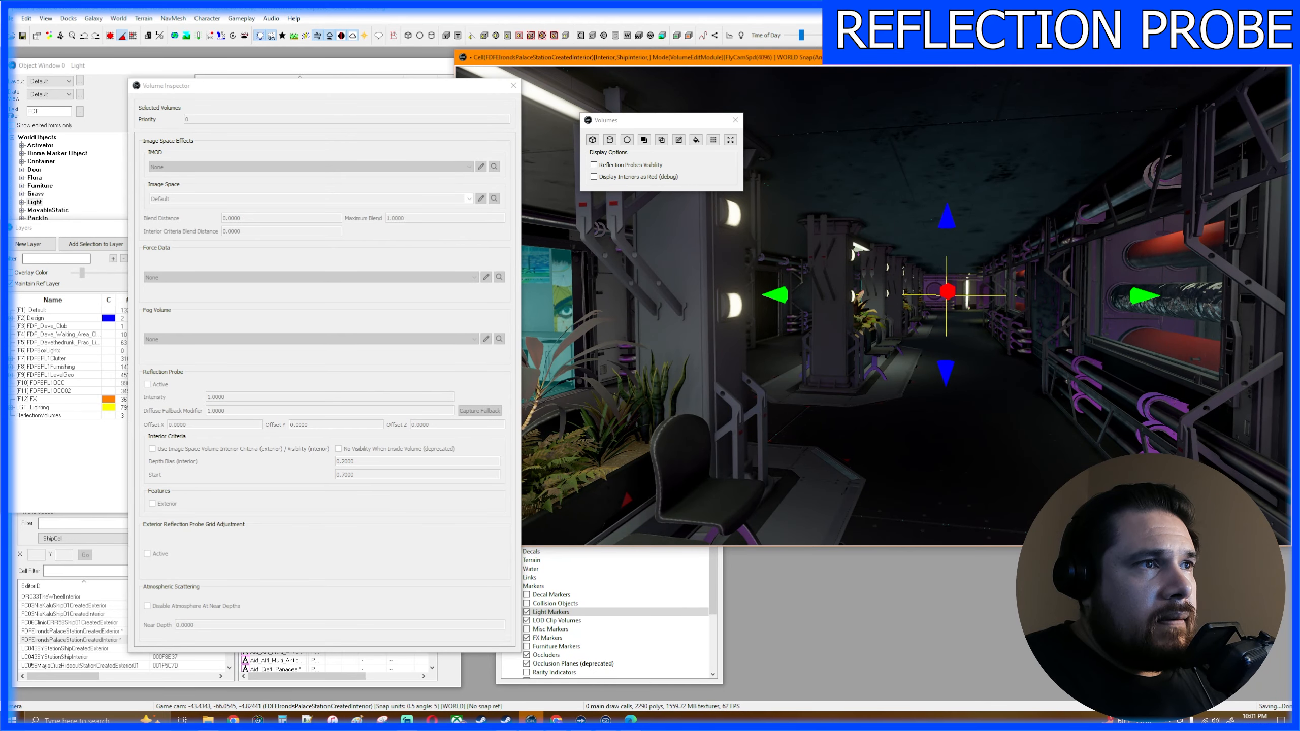
key("s")
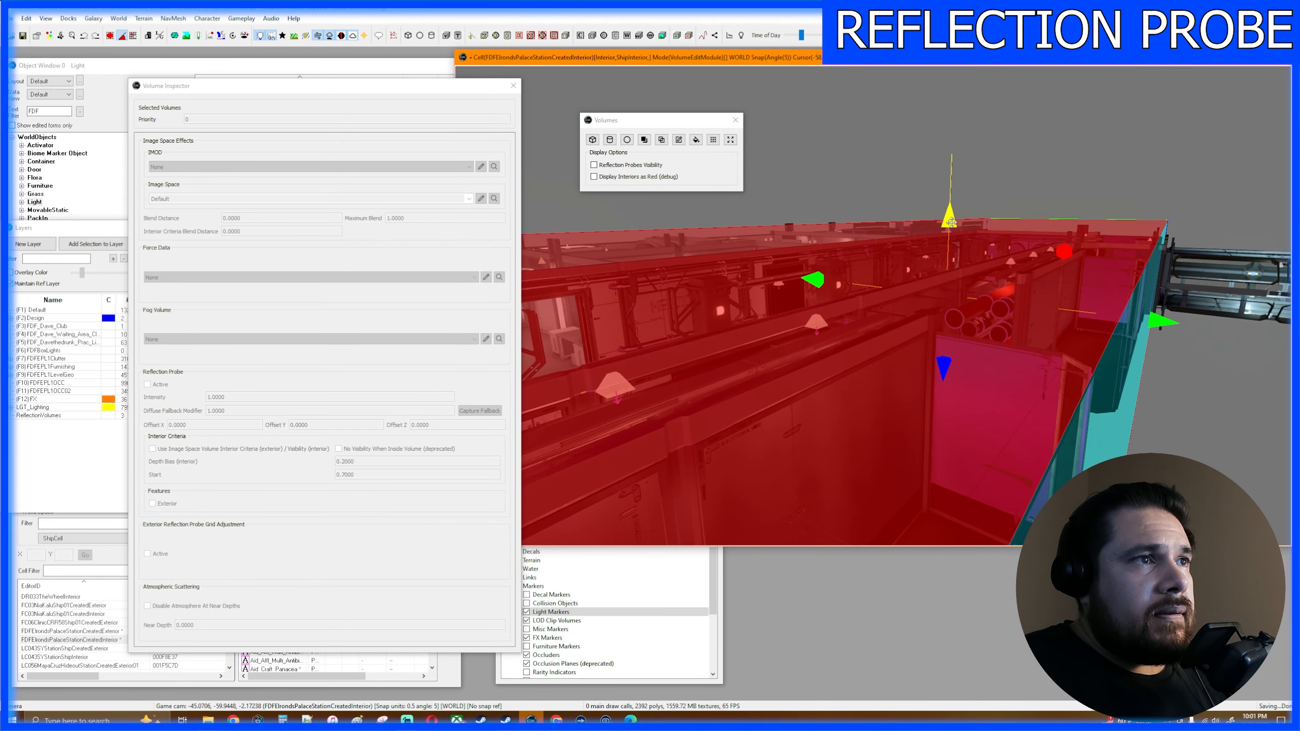
left_click_drag(951, 223, 951, 236)
middle_click_drag(951, 236, 436, 186)
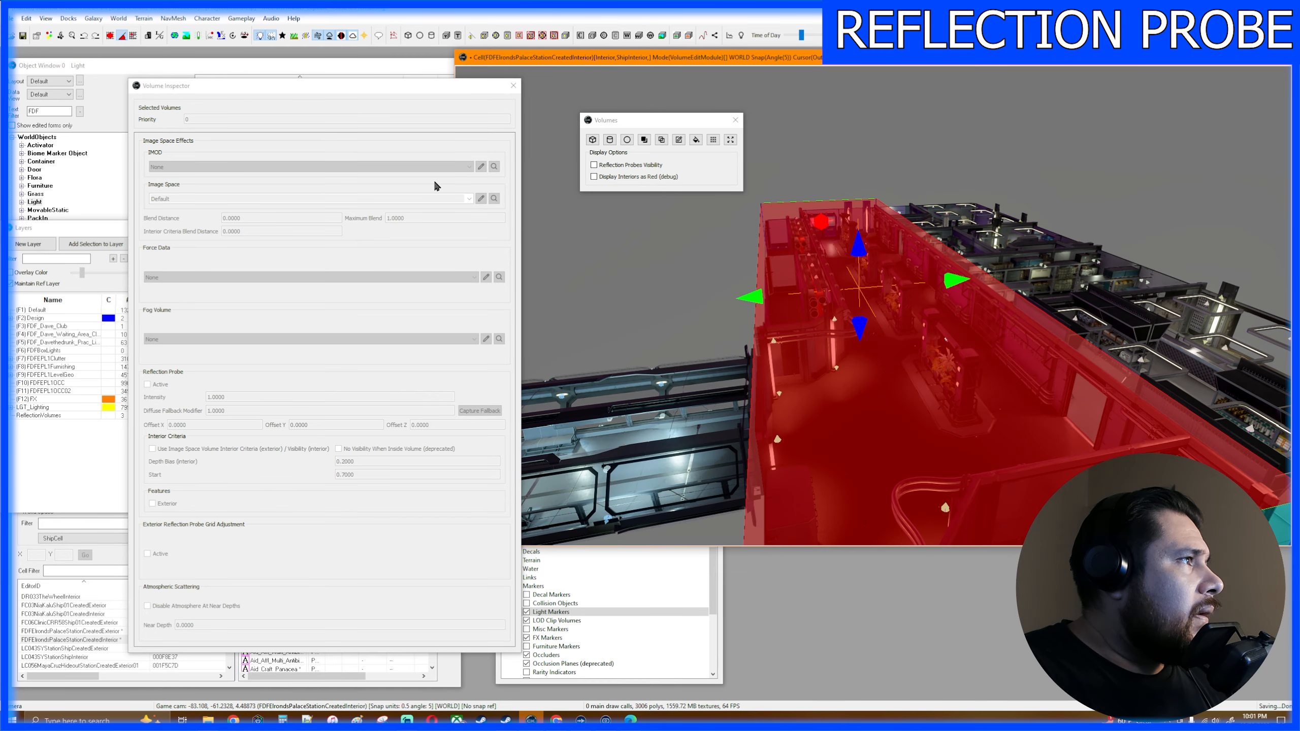
- Close the Volume Inspector and Volumes tools and reopen them to load the box volume's settings for editing
left_click(438, 88)
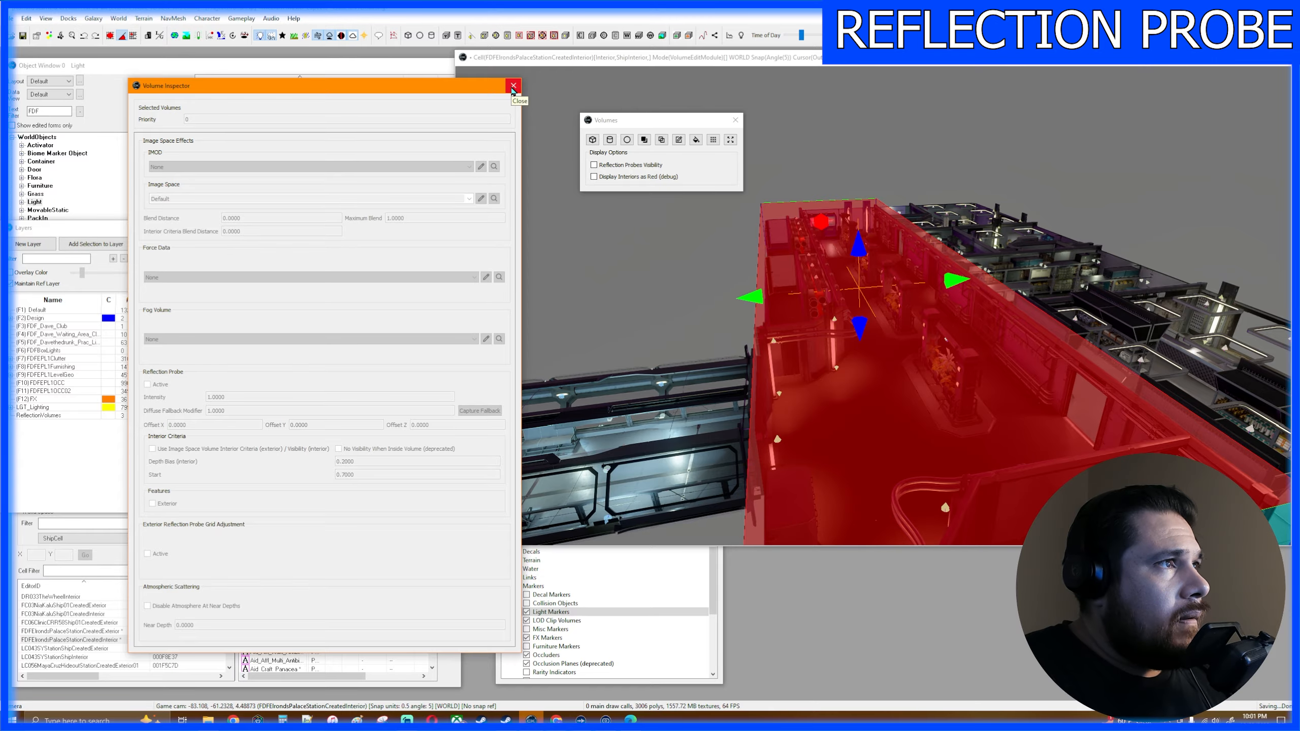
left_click(512, 86)
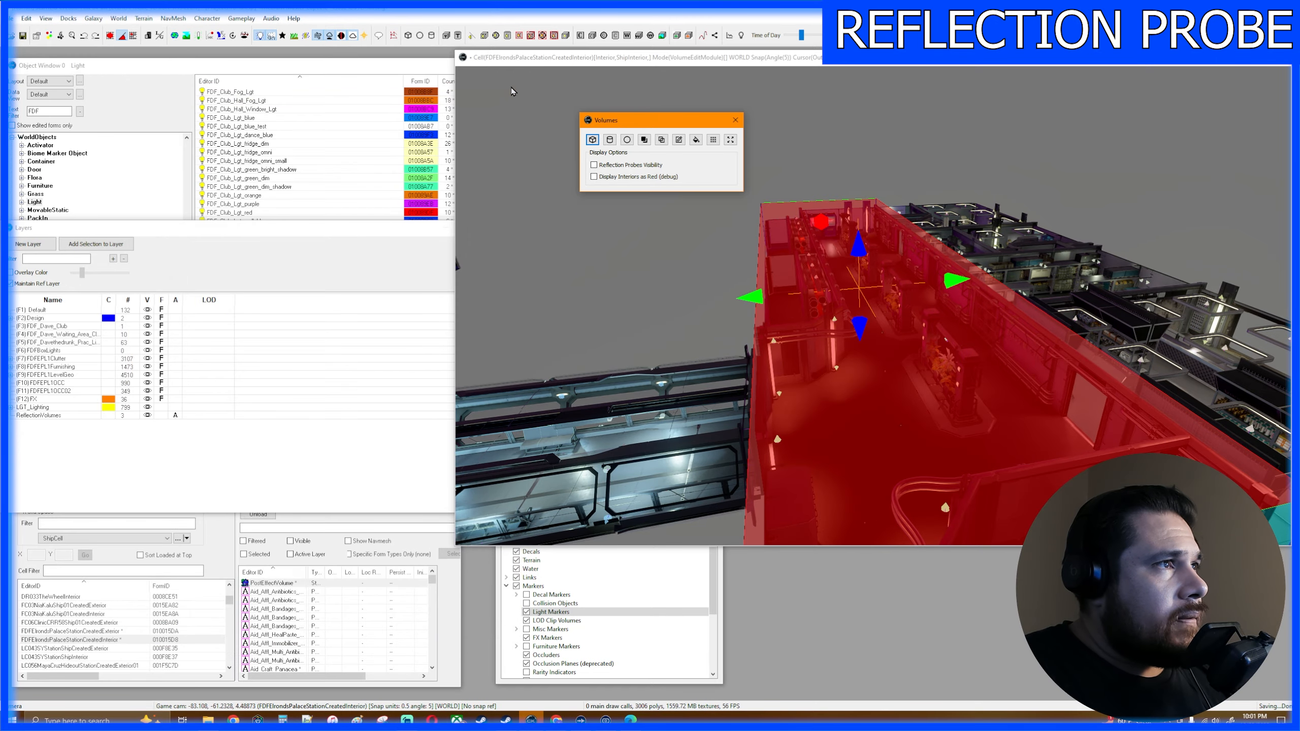
left_click(735, 120)
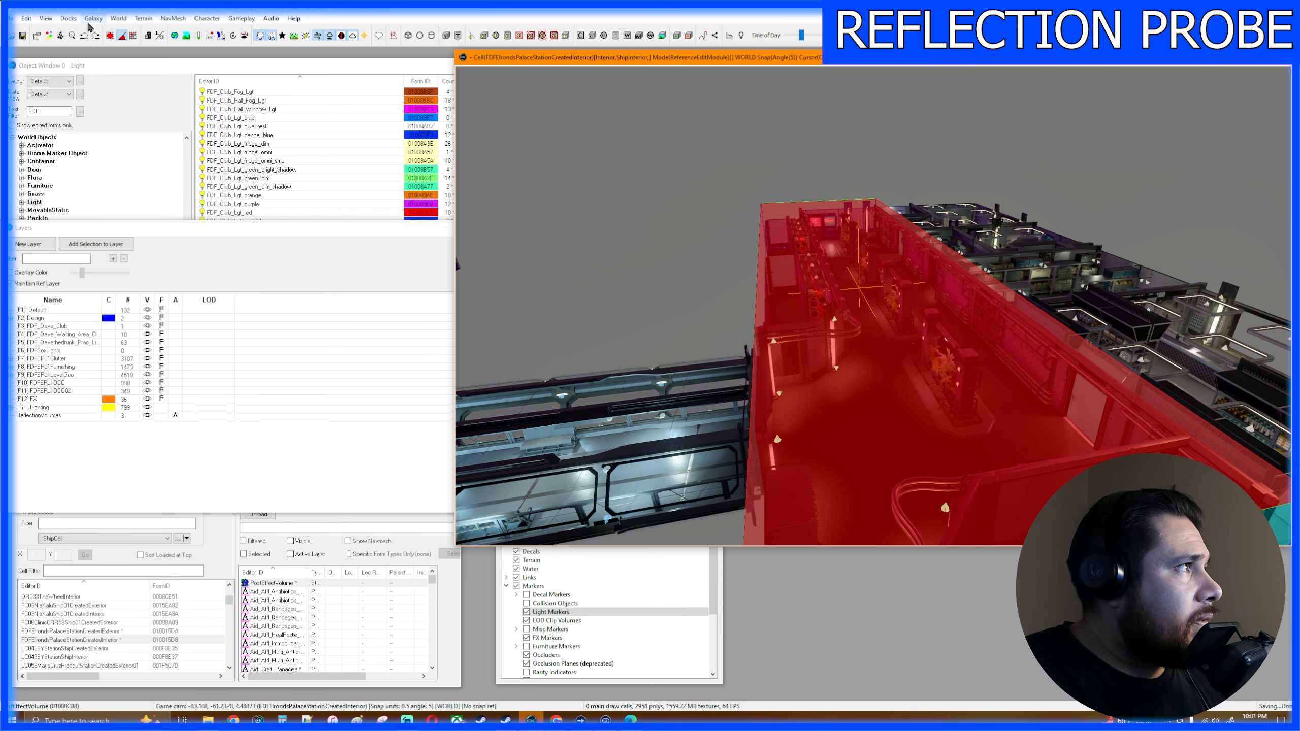
left_click(46, 18)
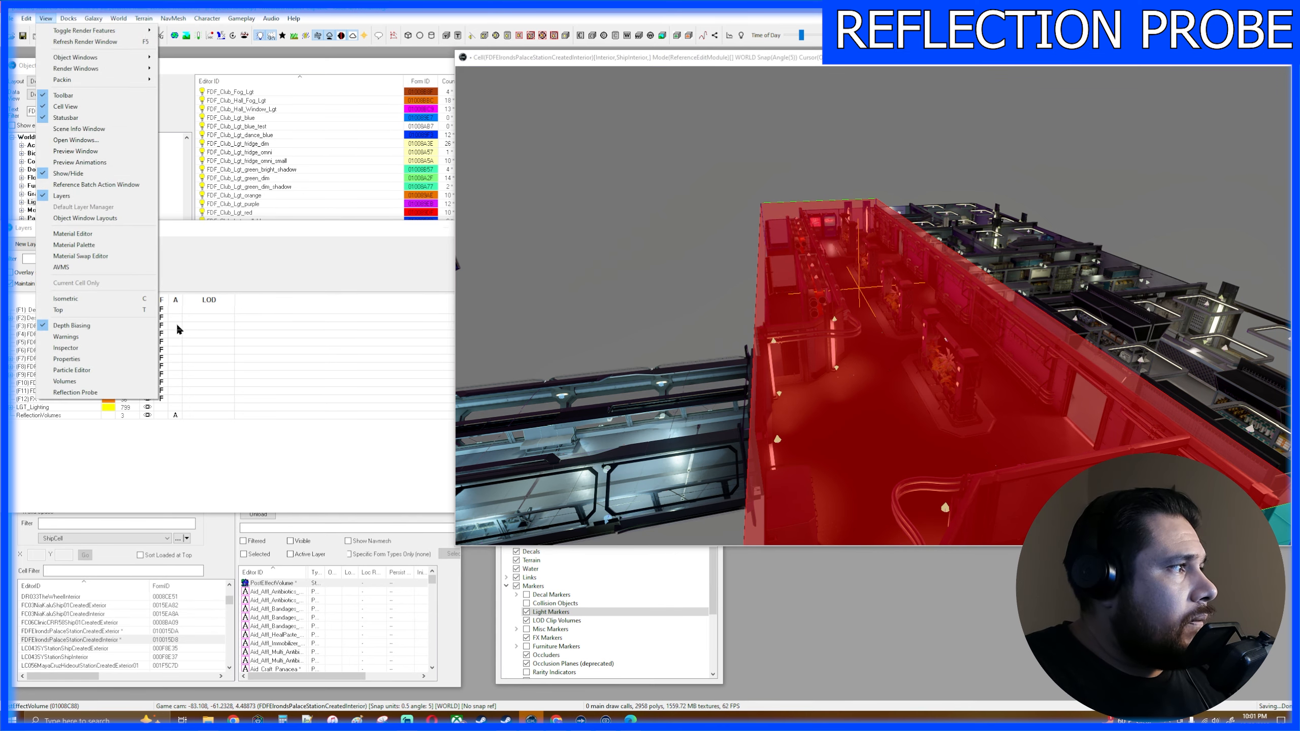
left_click(109, 382)
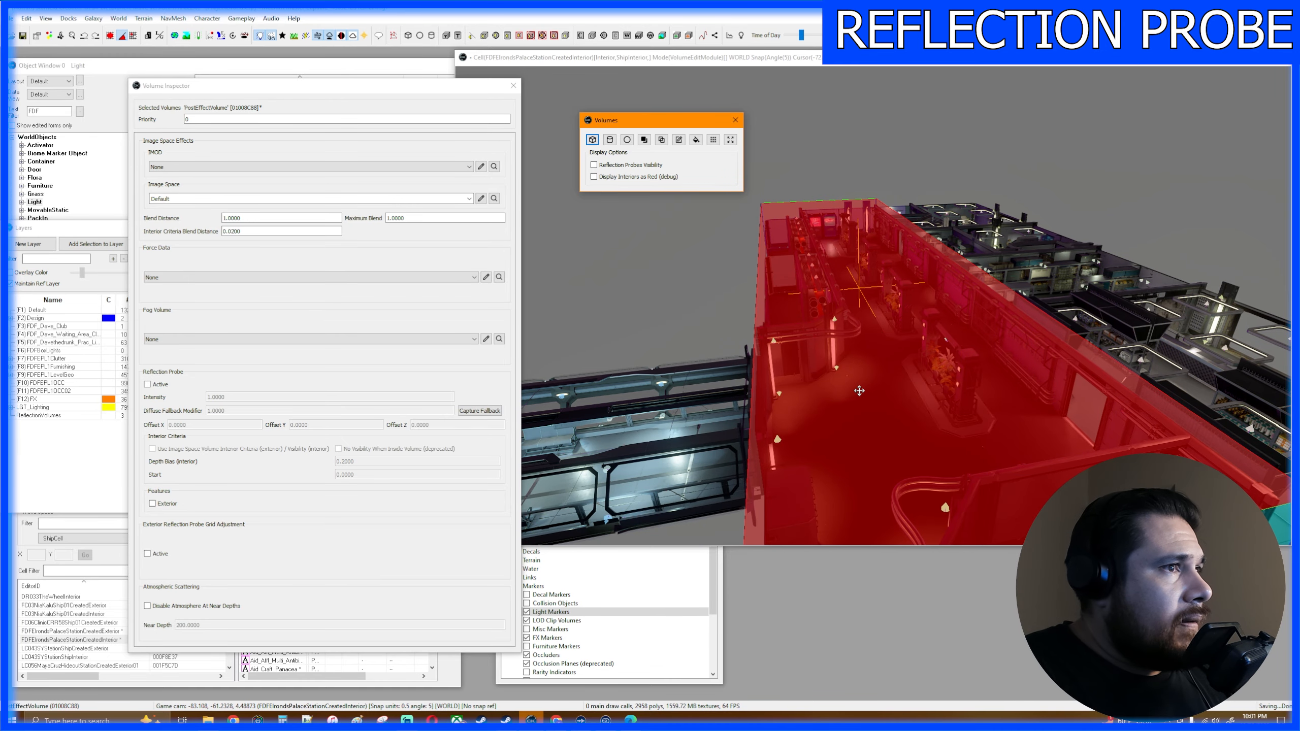
- Activate the reflection probe on the box volume while viewing the hall's interior
scroll(855, 391, "up", 3)
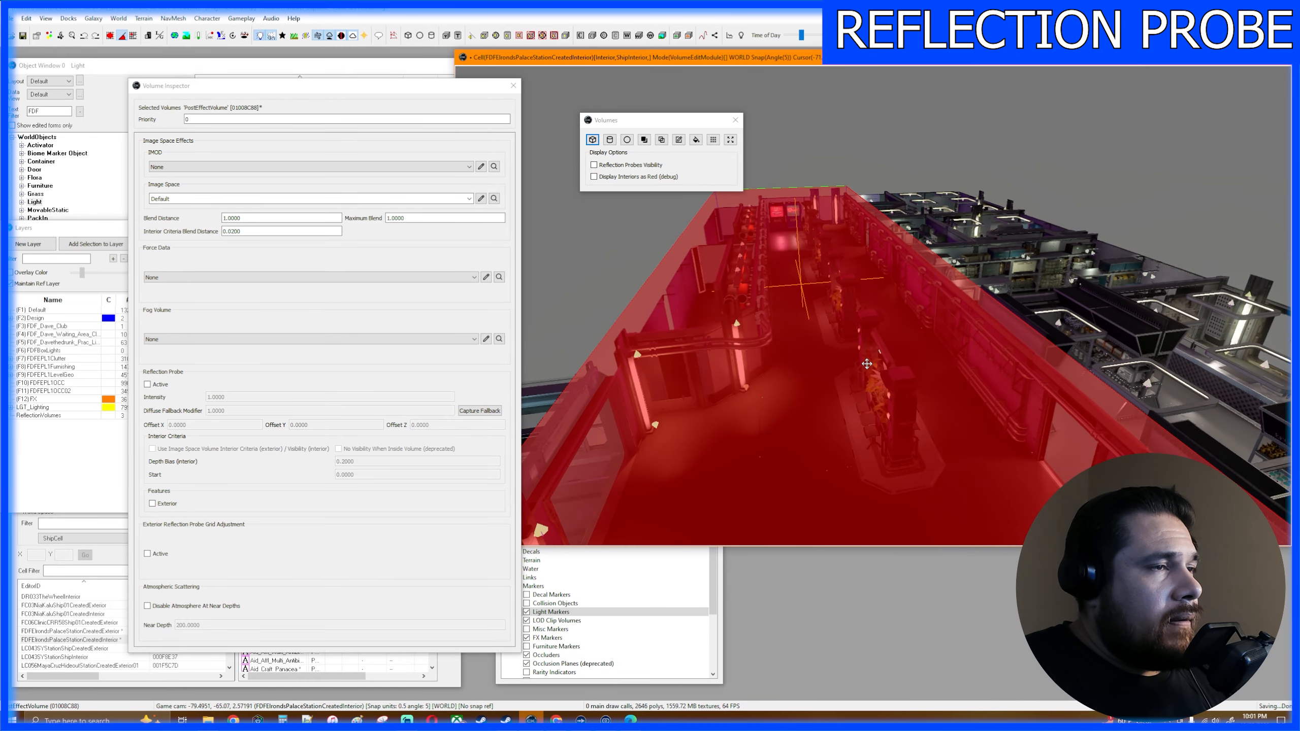
scroll(866, 364, "up", 5)
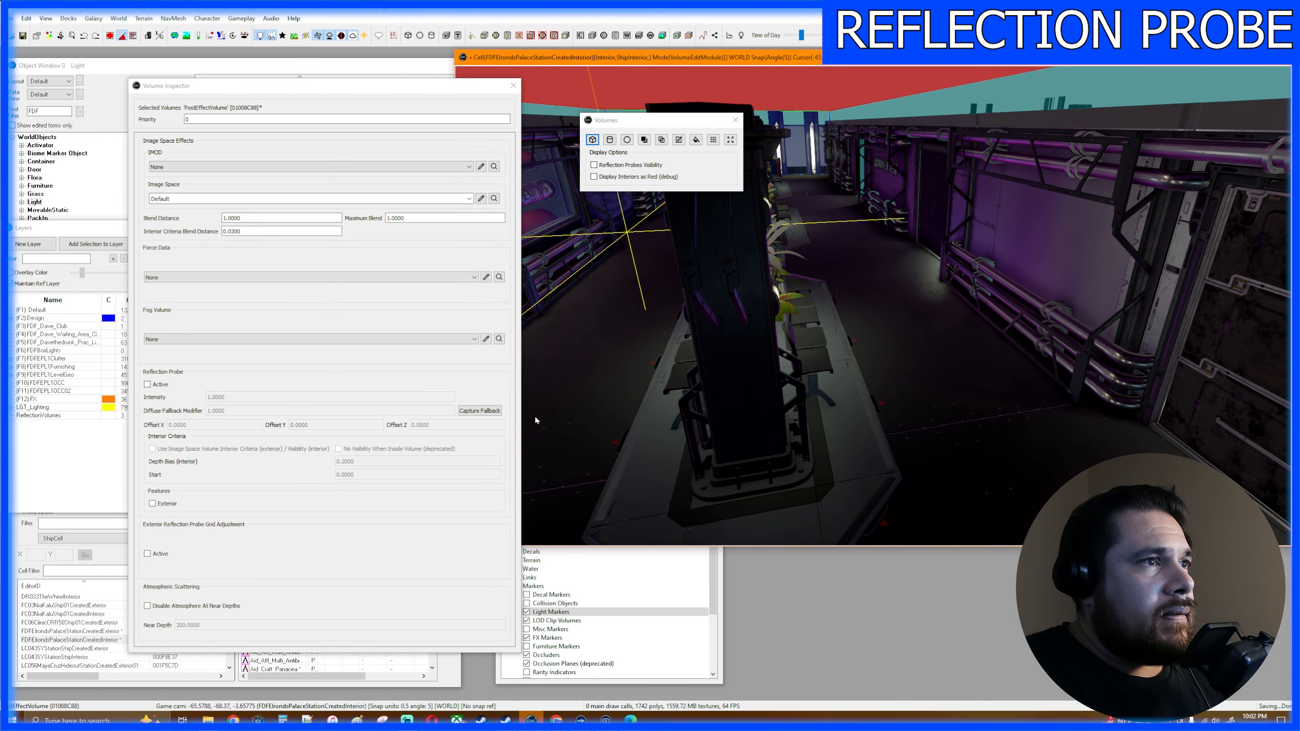
left_click(147, 384)
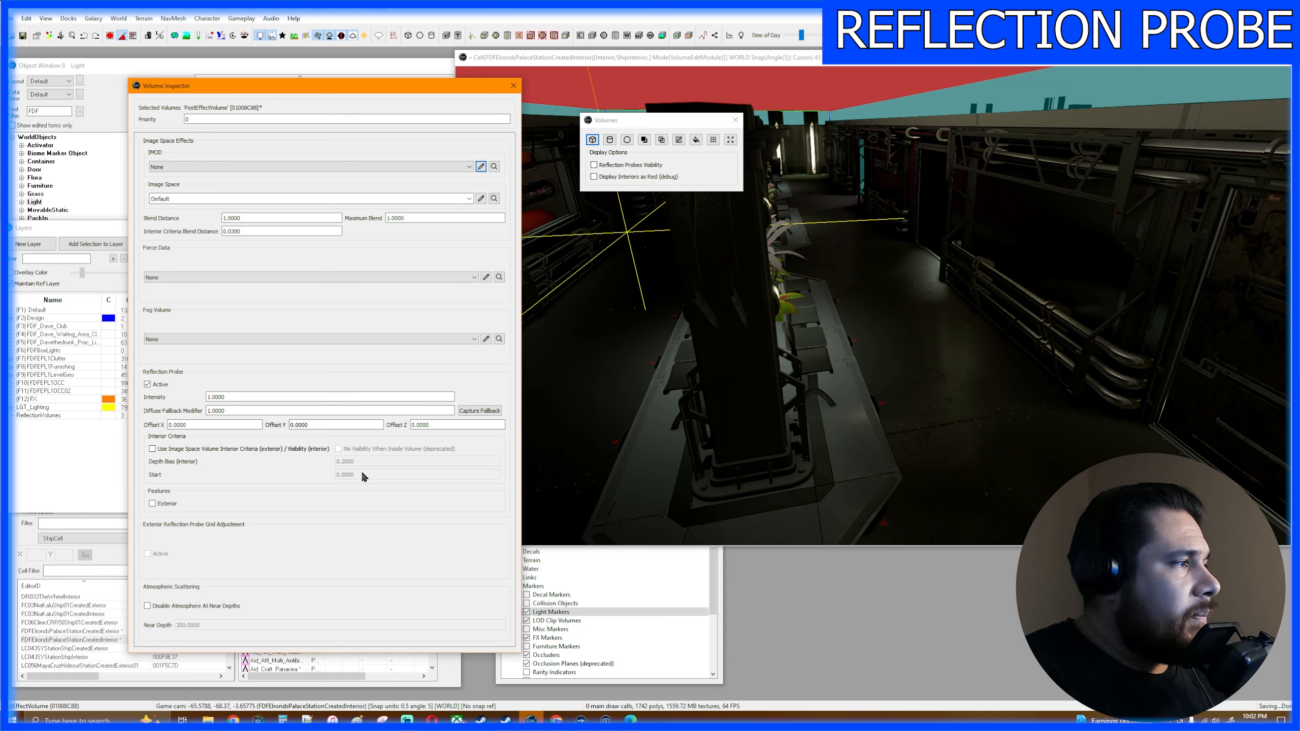
- Try a reflection probe intensity of 5 and set it back to 1
left_click(209, 397)
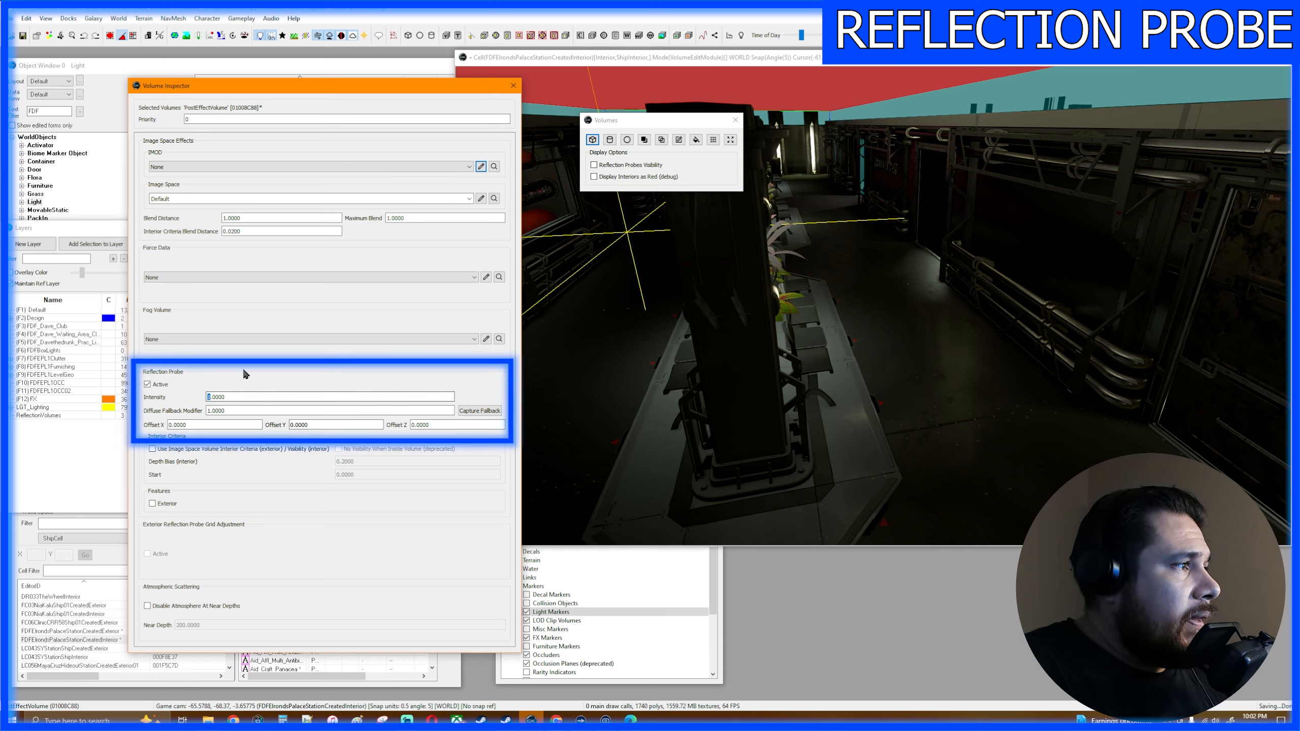
key("BackSpace")
type("5")
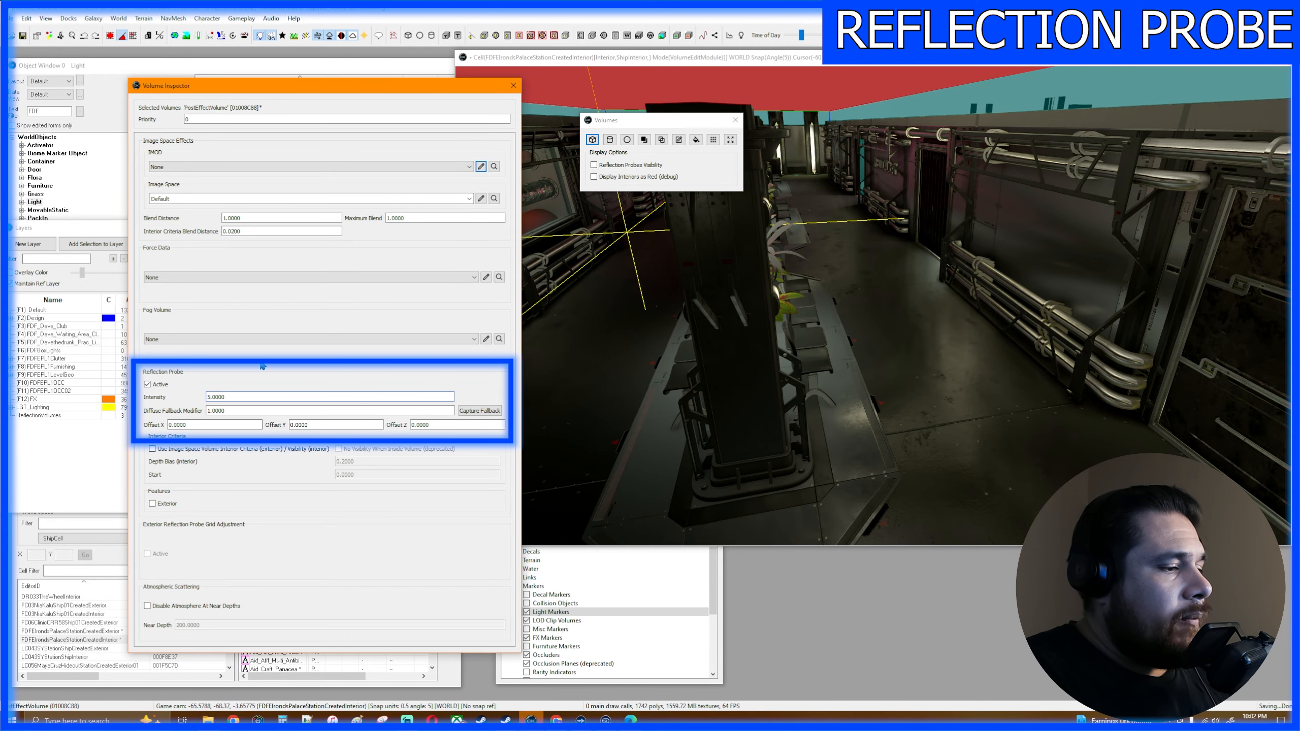
key("BackSpace")
type("1")
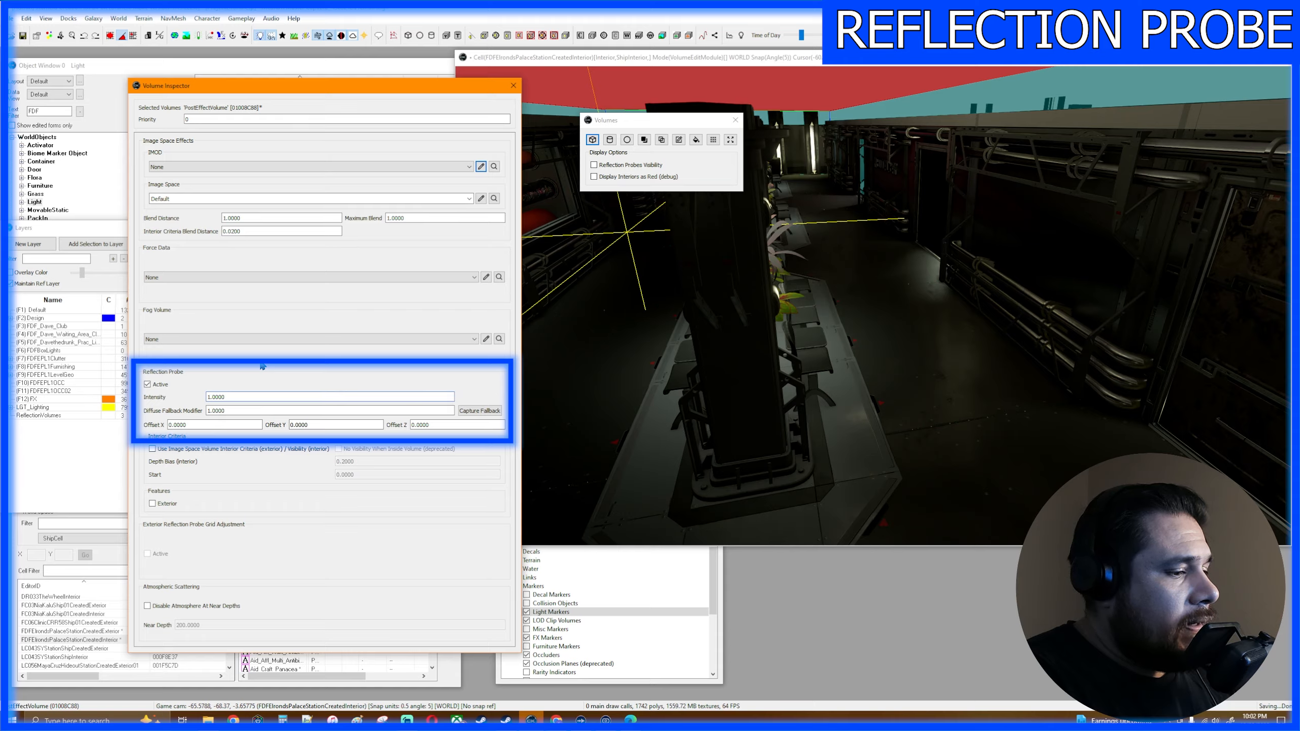
- Set the reflection probe's intensity to 0.5
key("Right")
key("Right")
key("BackSpace")
type("5")
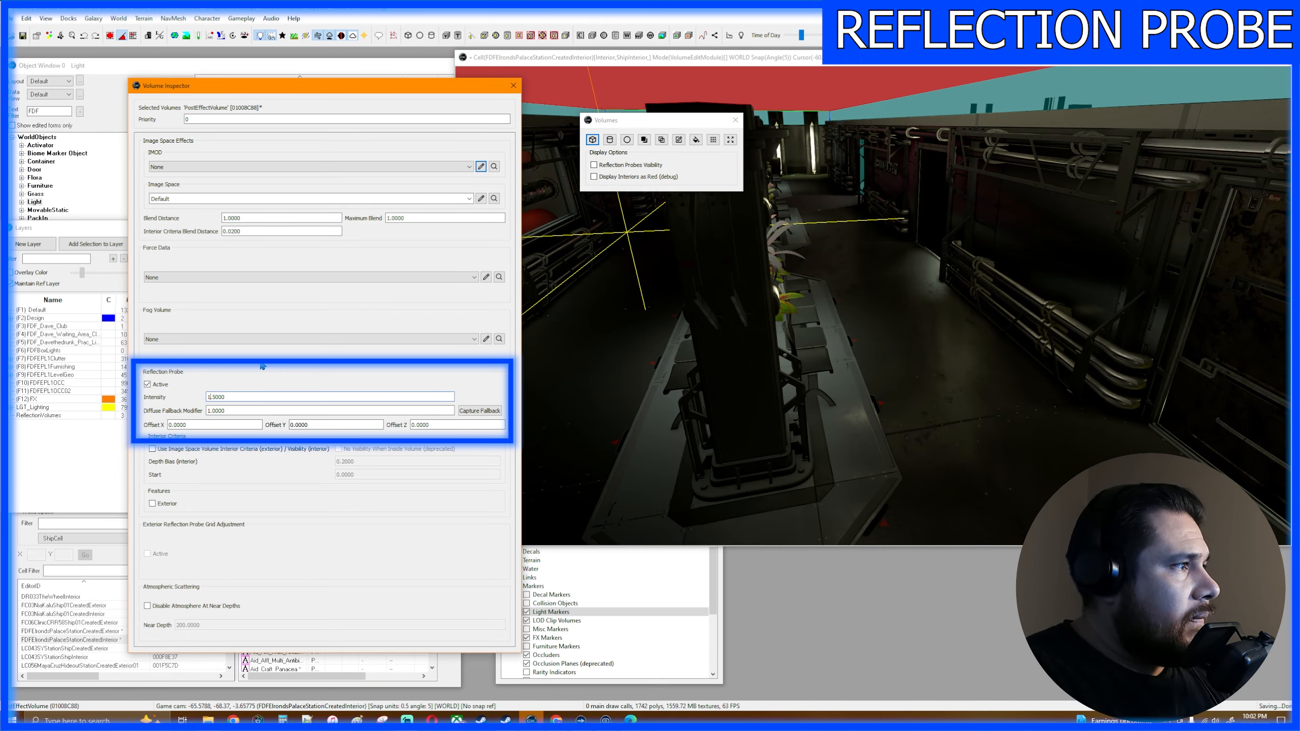
key("BackSpace")
type("0")
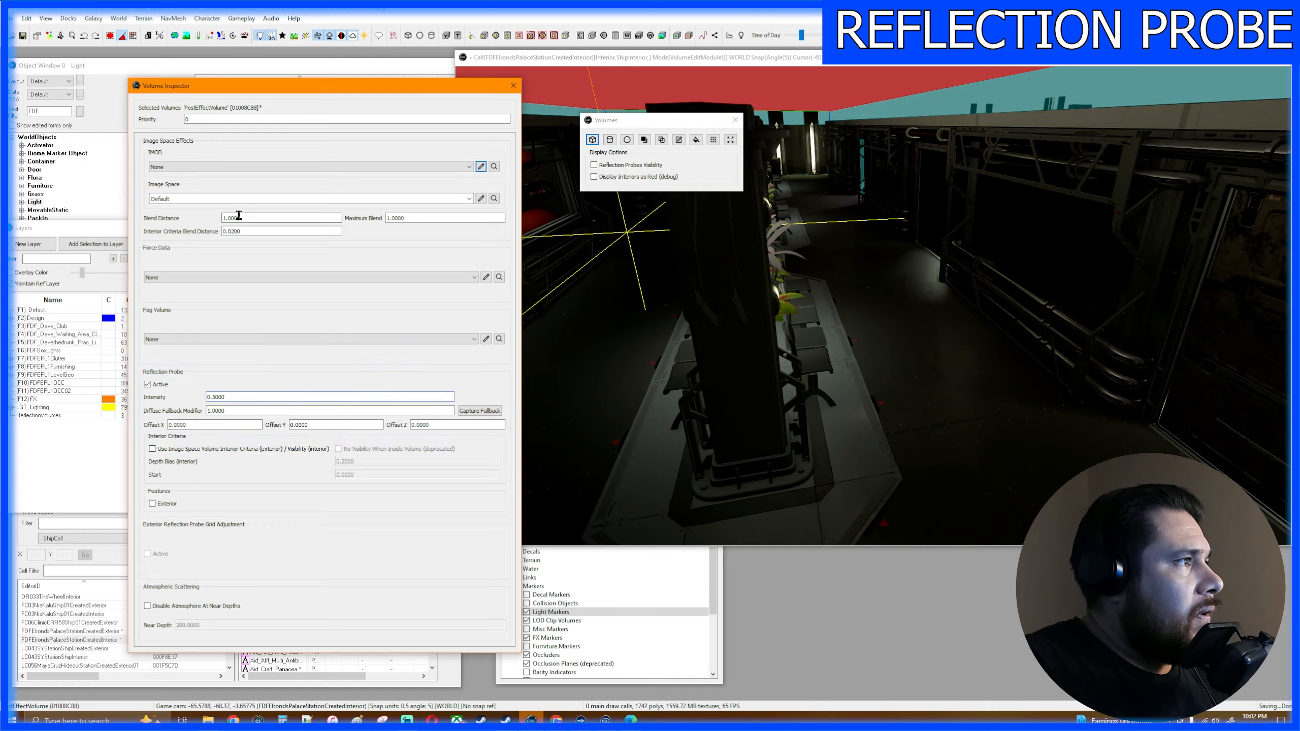
key("BackSpace")
key("BackSpace")
key("BackSpace")
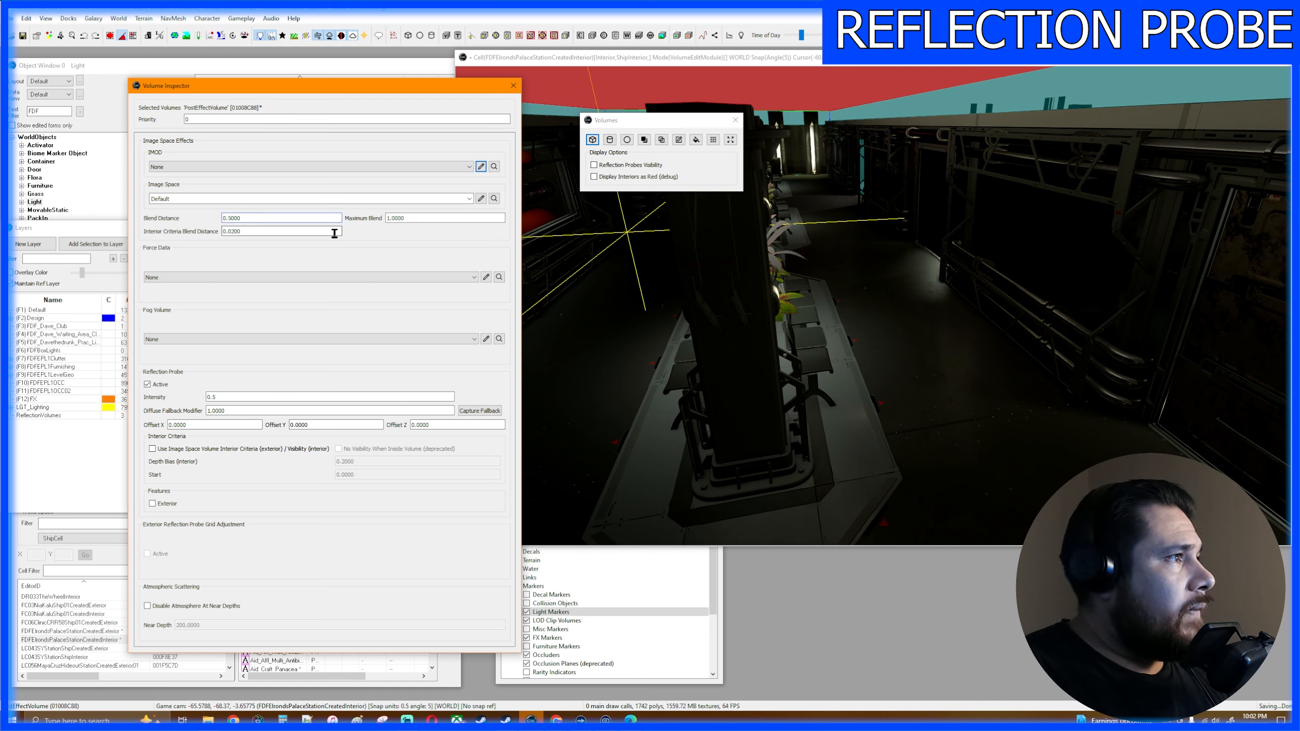
- Set both the Blend Distance and the Interior Criteria Blend Distance of the box volume to 0.5
left_click(240, 219)
key("BackSpace")
key("BackSpace")
key("BackSpace")
left_click(235, 231)
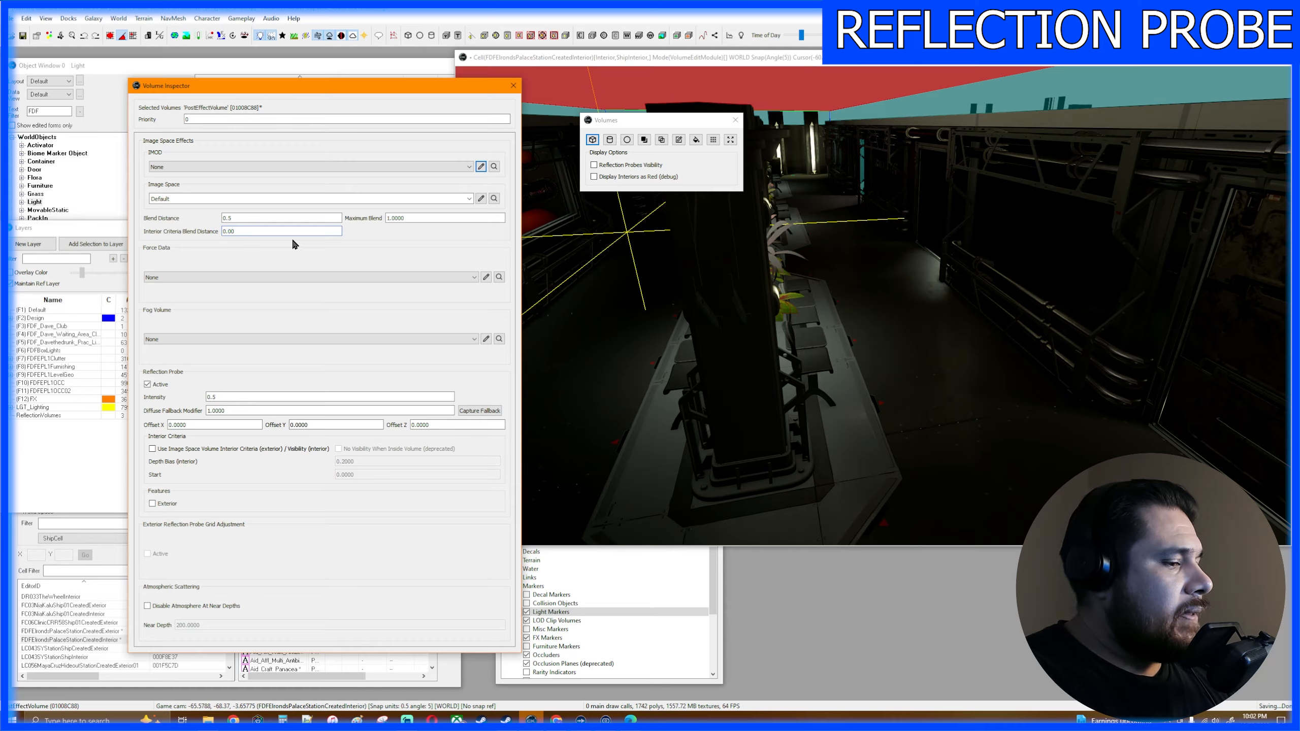
type("5")
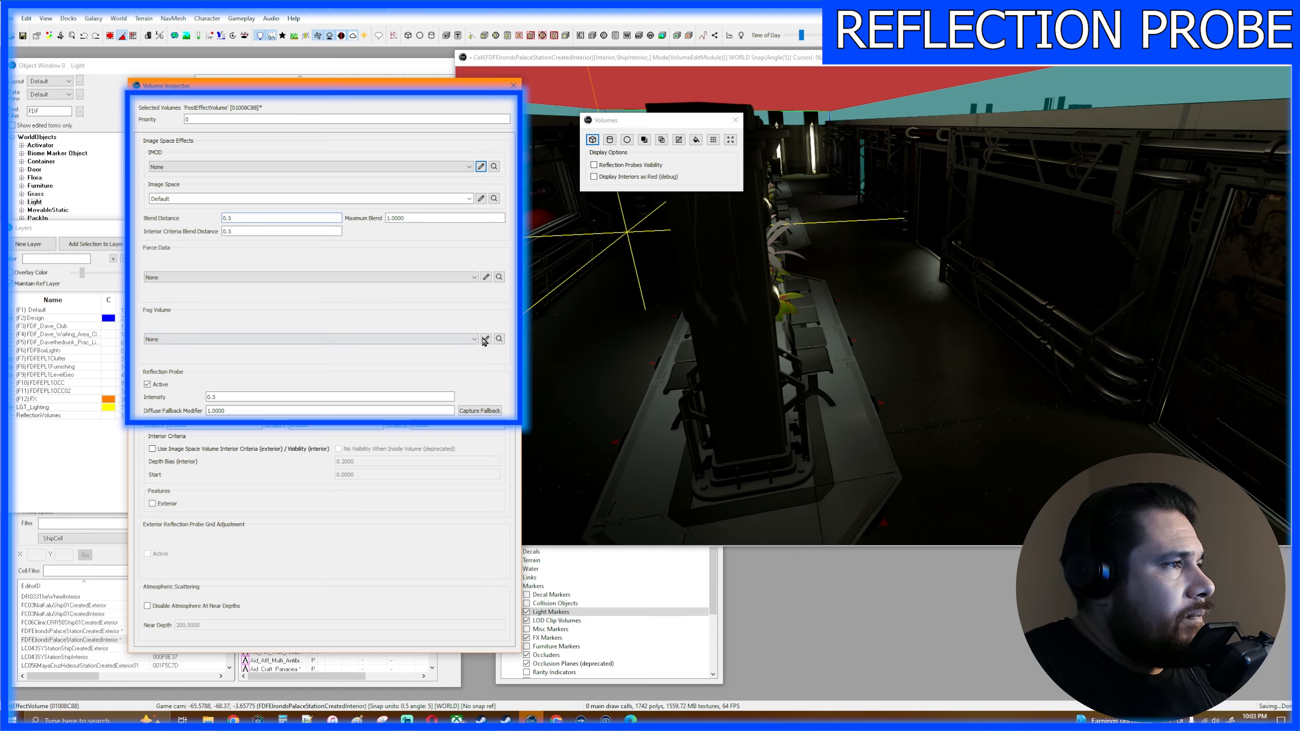
- Browse the available Fog Volume presets for the box volume, including the ATM_Fog_Int light and medium white variants
left_click(468, 339)
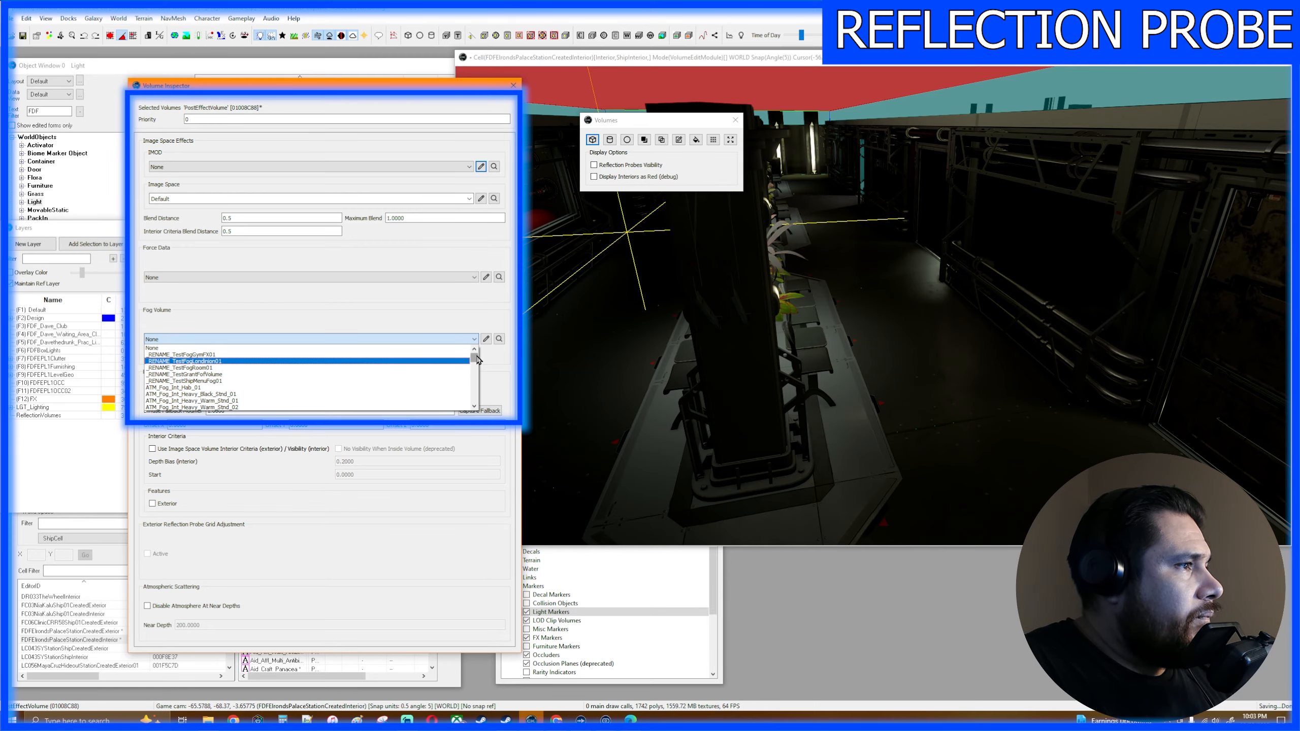
left_click_drag(474, 355, 475, 370)
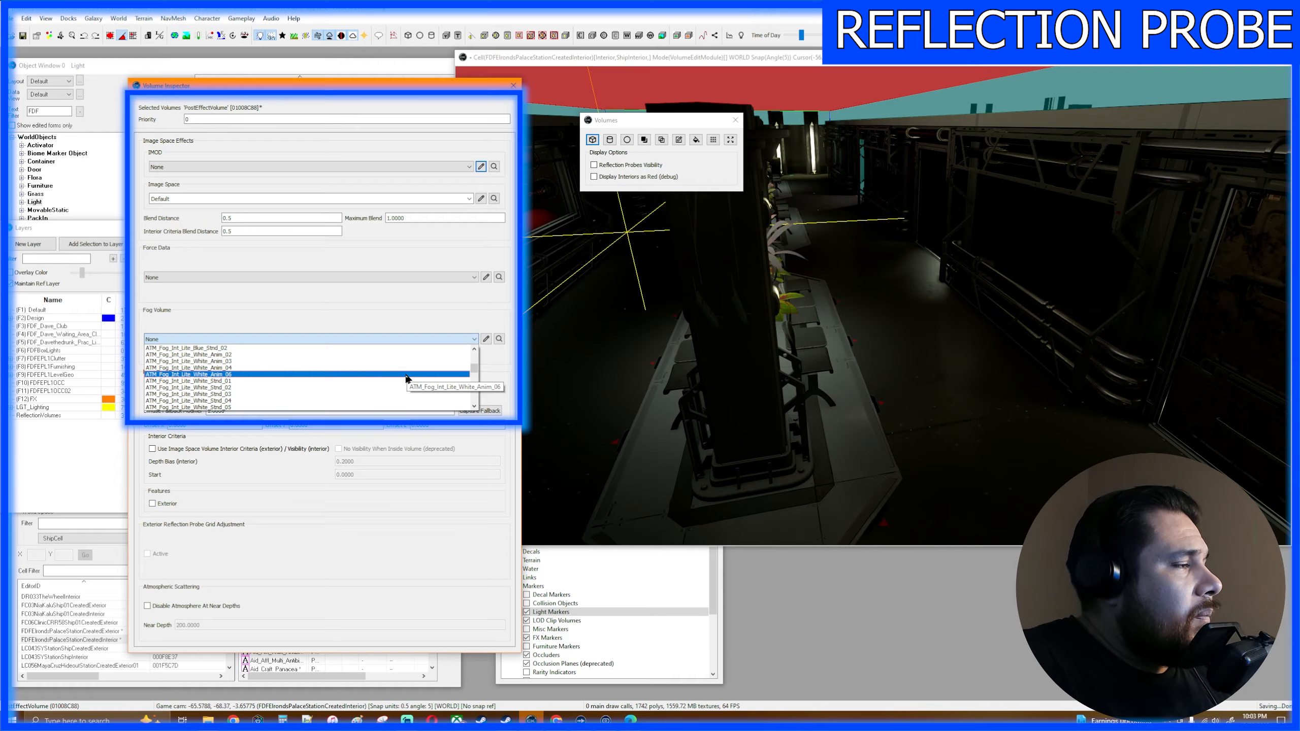
scroll(405, 379, "down", 3)
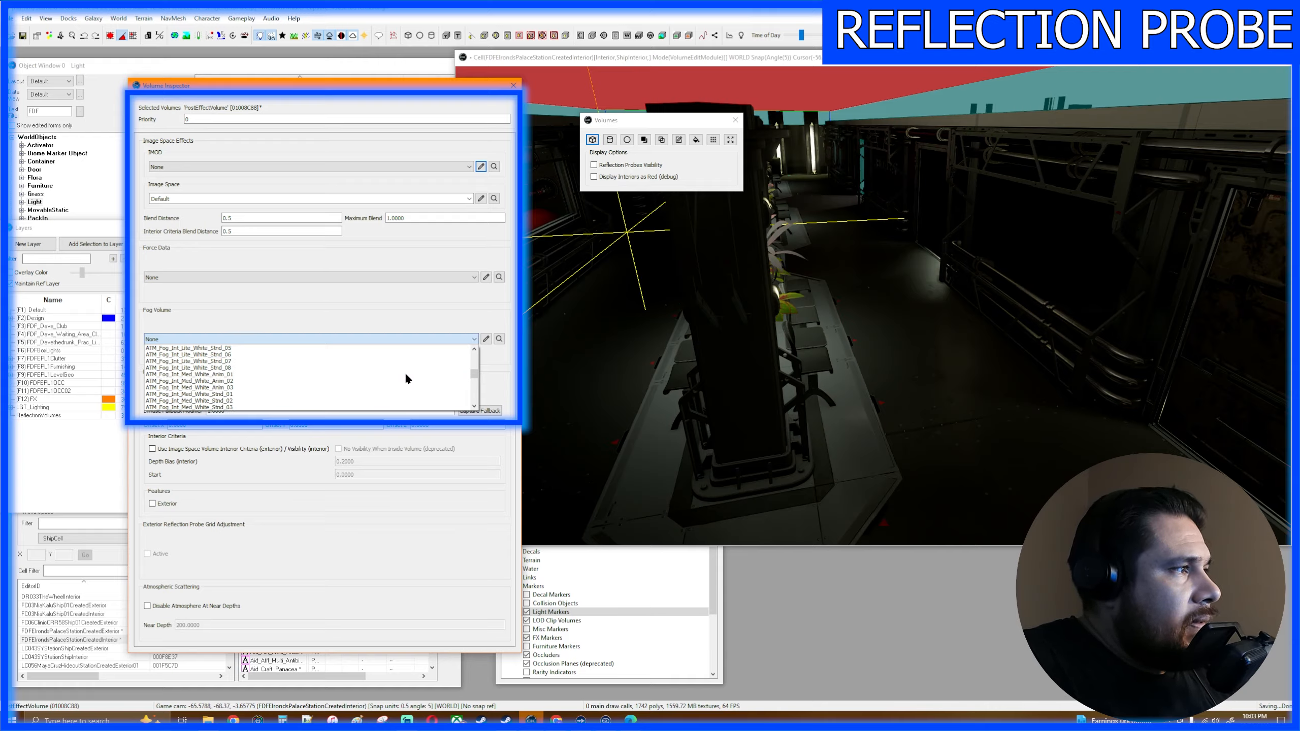
scroll(406, 377, "down", 10)
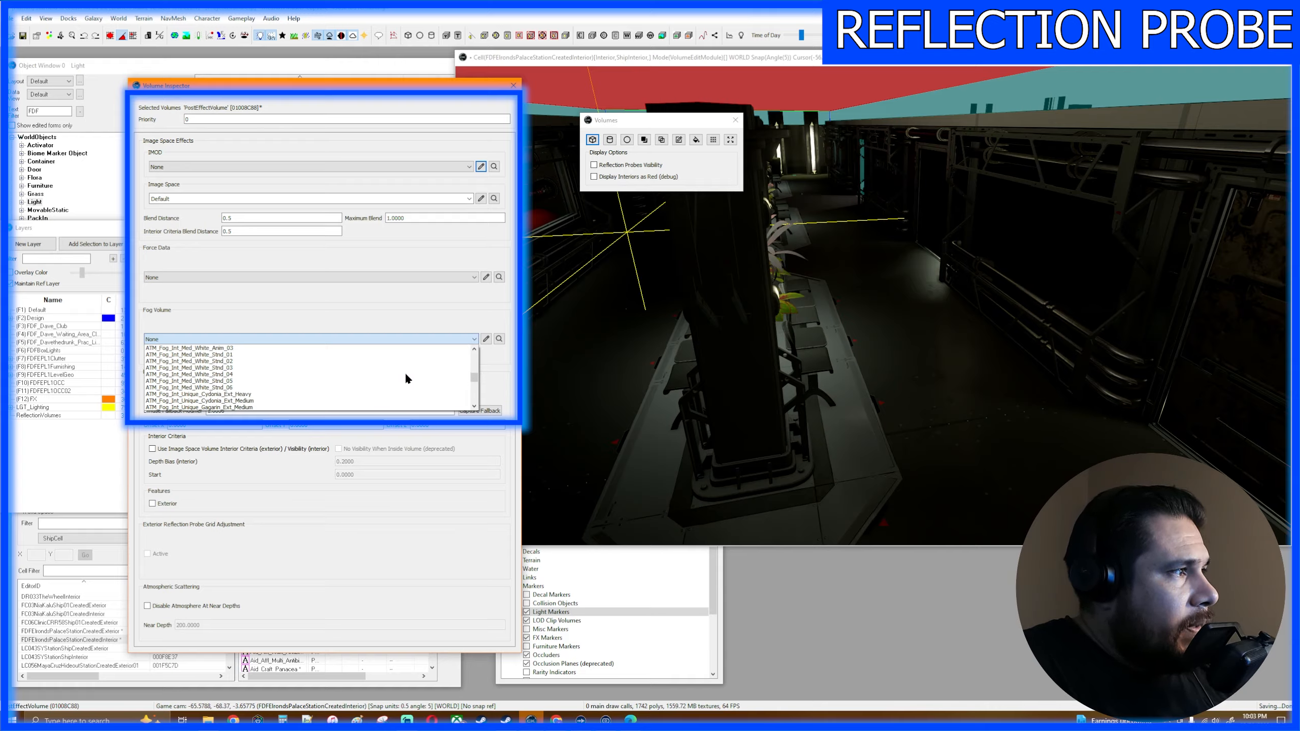
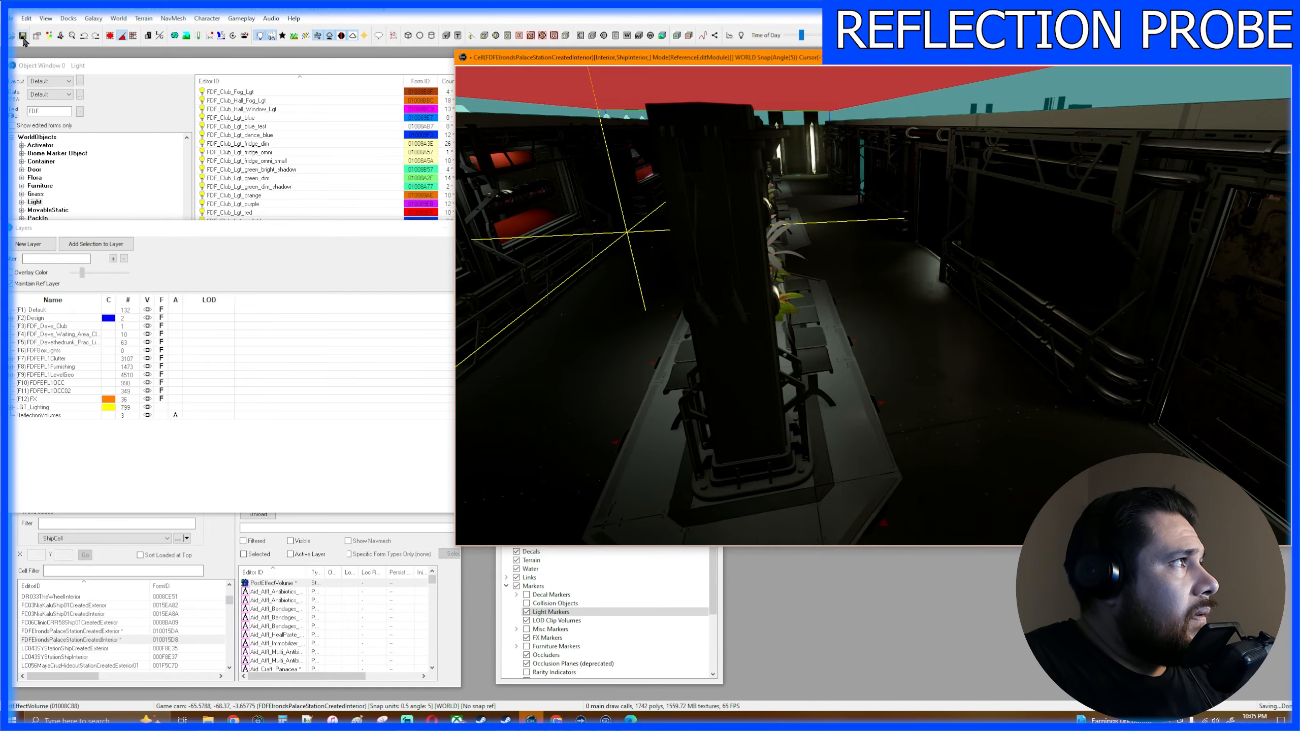
- Save the plugin, and create the new light form FDF_Waiting_Area_2_Lgt from FDF_Waiting_Area_Lgt
left_click(23, 37)
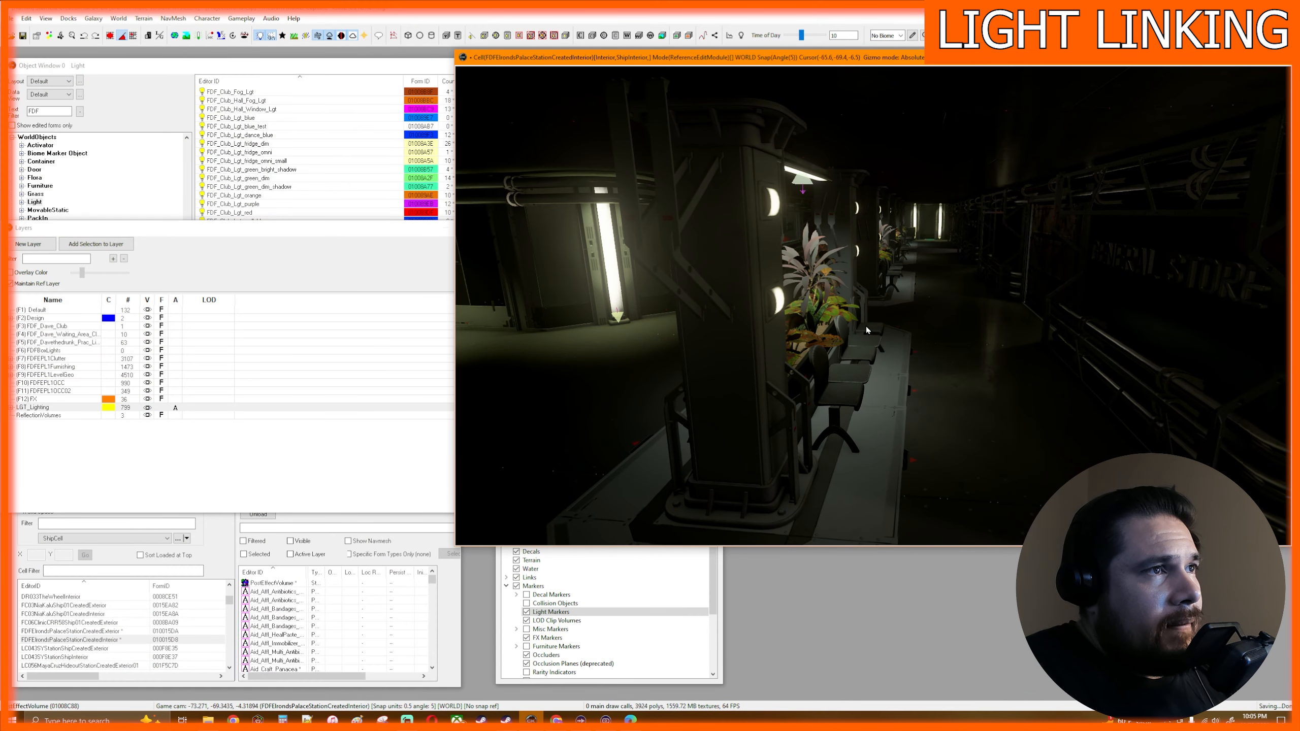
key("d")
right_click_drag(865, 326, 835, 288)
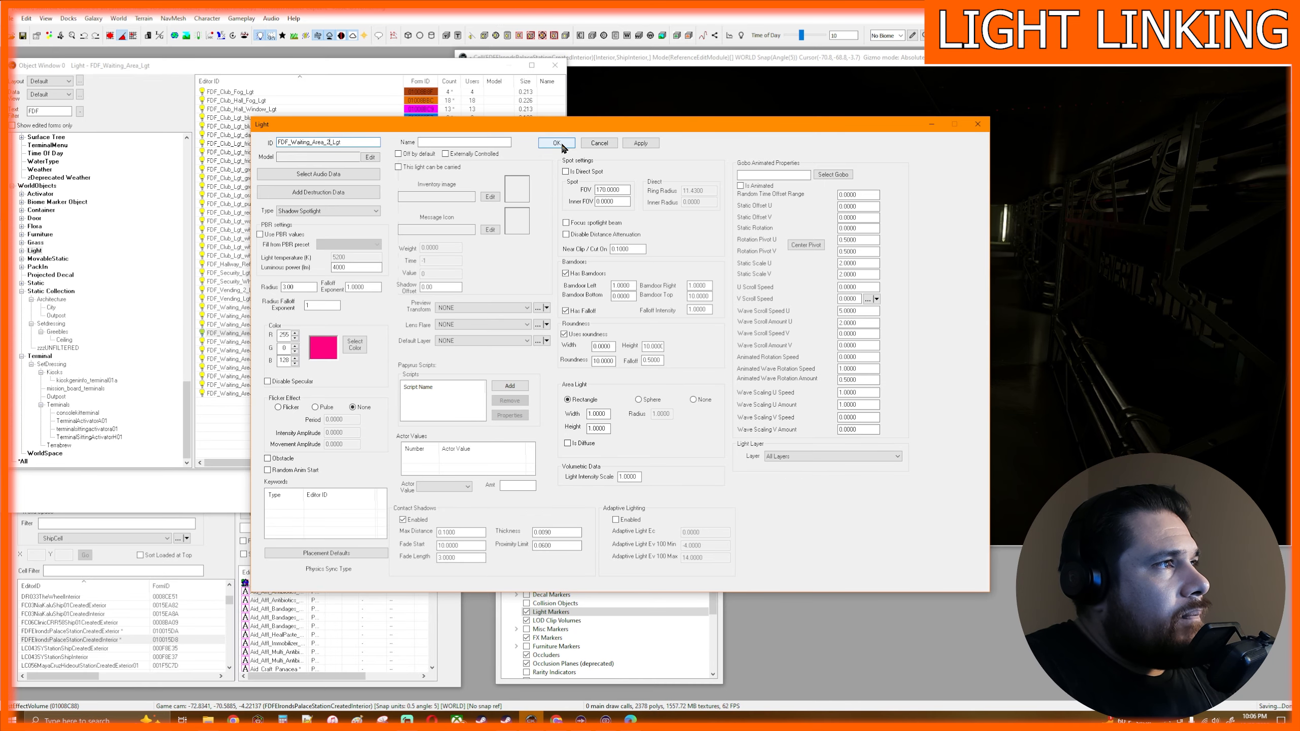
left_click(557, 143)
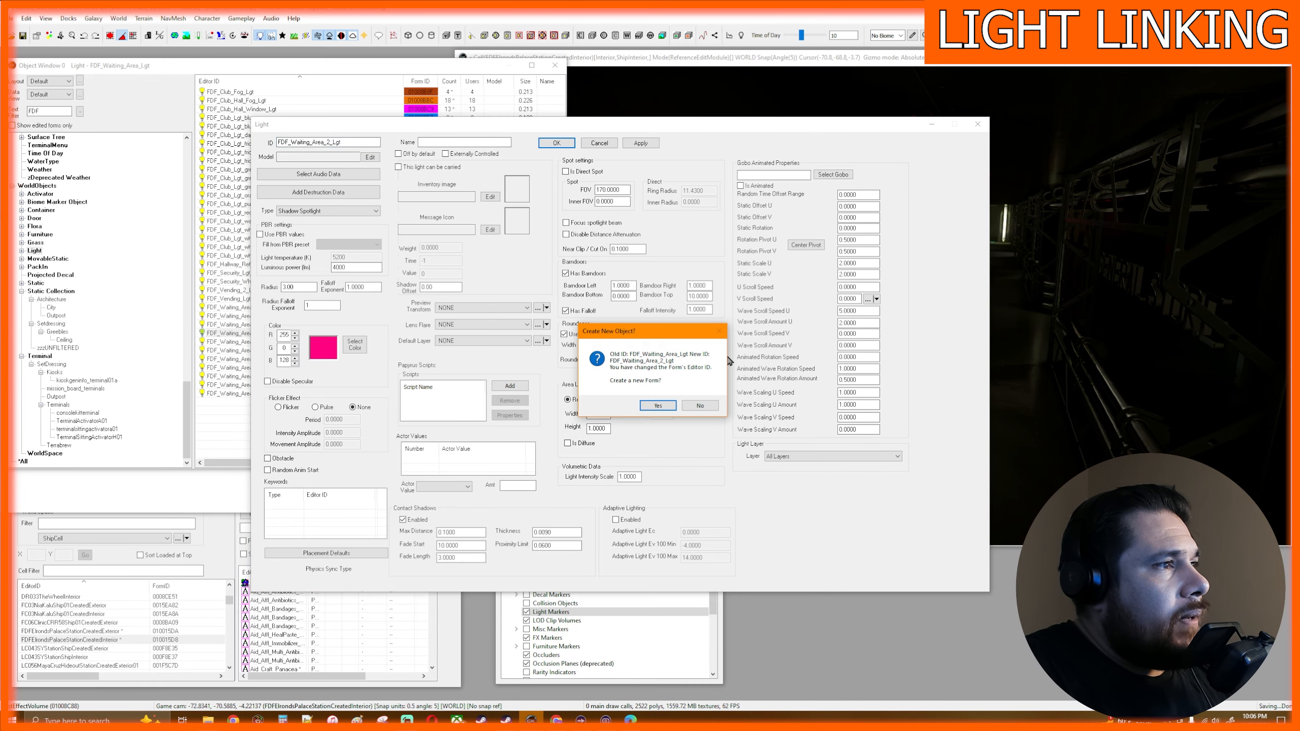
left_click(661, 407)
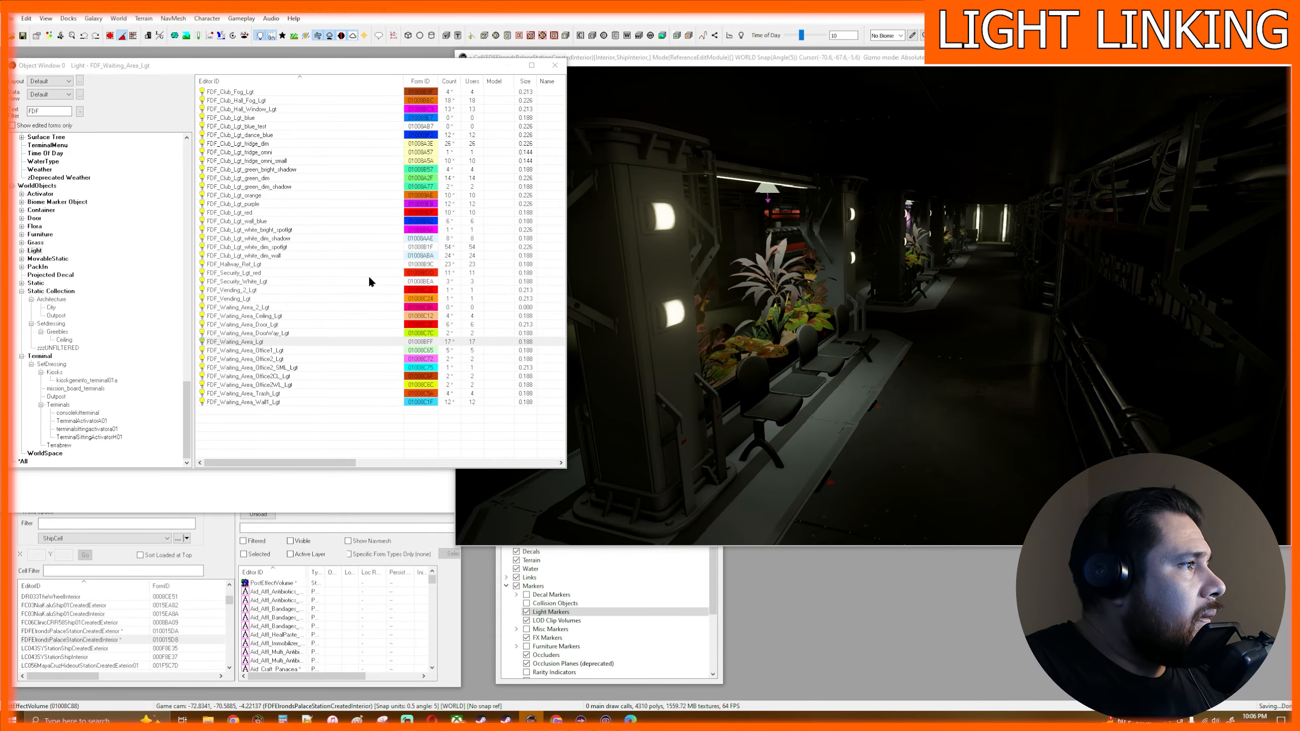
- Place an FDF_Waiting_Area_2_Lgt light on the near hall pillar and rotate it to shine up at the ceiling
mouse_move(250, 310)
left_mouse_down()
mouse_move(557, 325)
mouse_move(670, 276)
left_mouse_up()
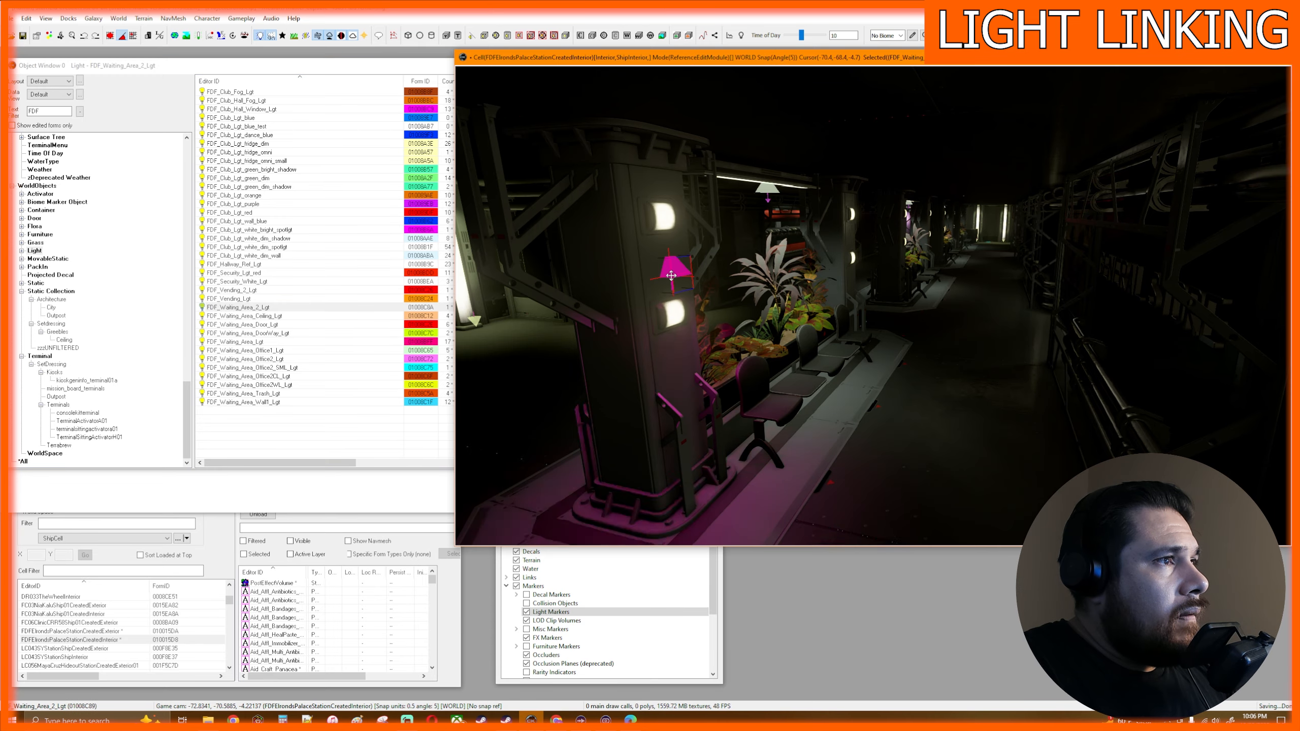
middle_click_drag(670, 276, 517, 290, "shift")
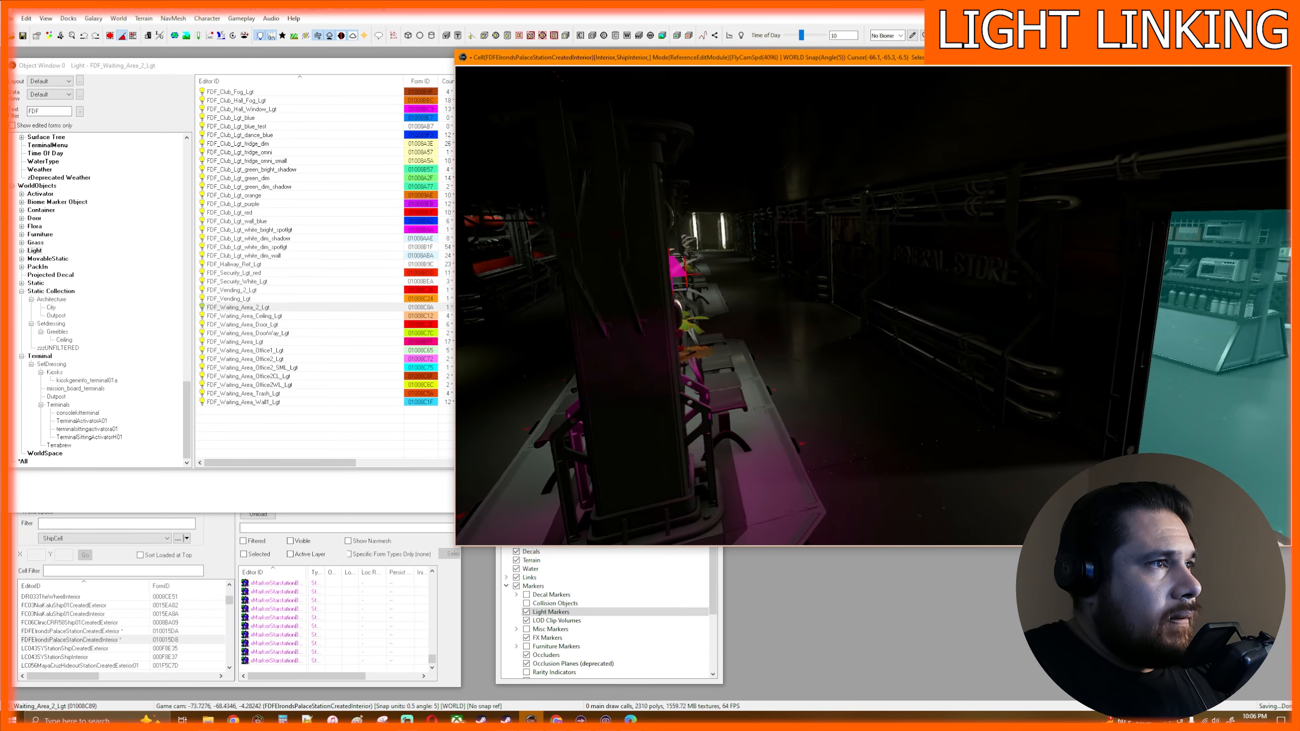
mouse_move(710, 336)
middle_mouse_down("shift")
mouse_move(736, 335)
mouse_move(684, 335)
mouse_move(710, 336)
middle_mouse_up("shift")
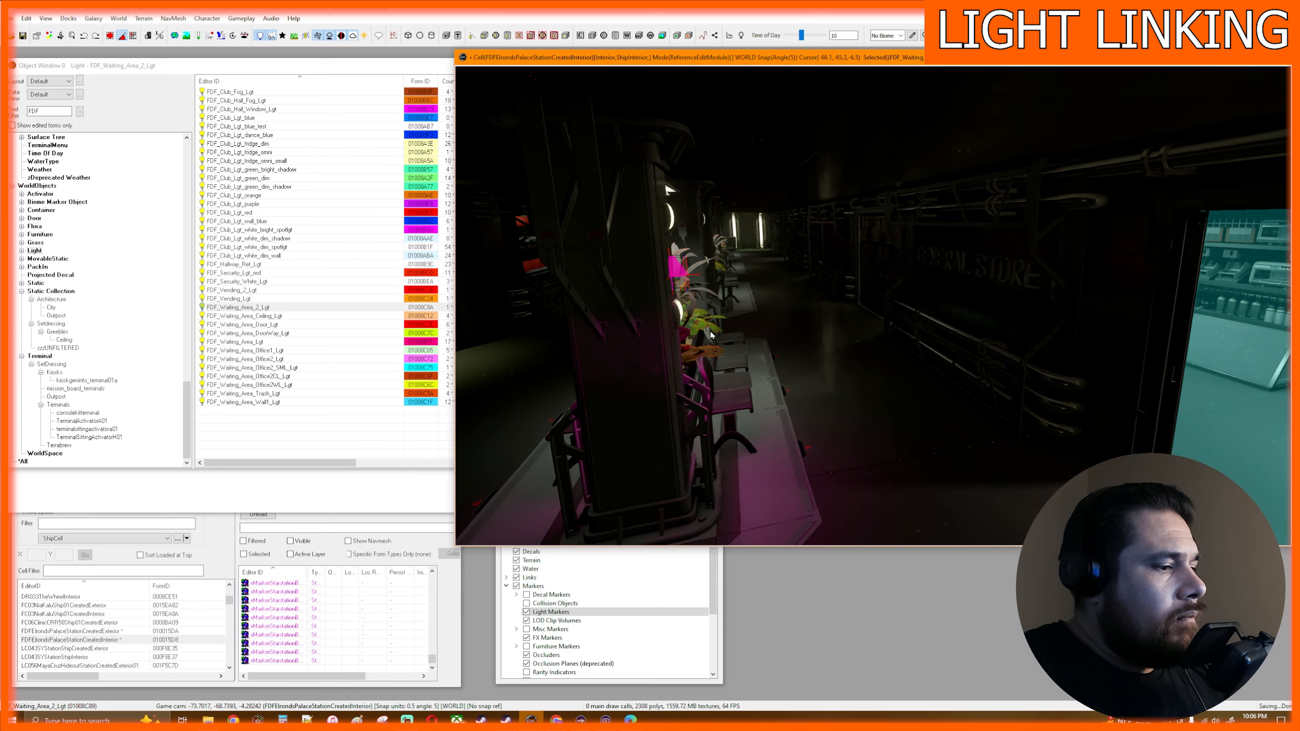
key("w")
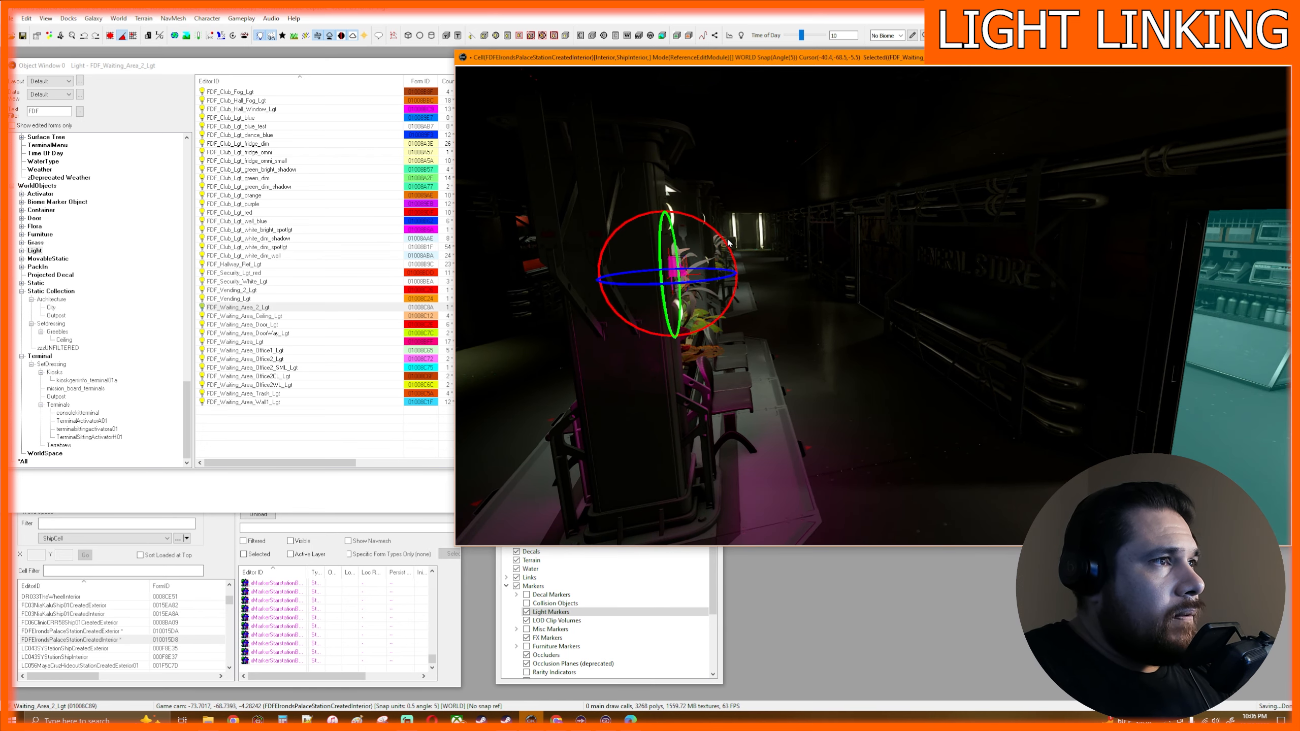
left_click_drag(722, 238, 633, 277)
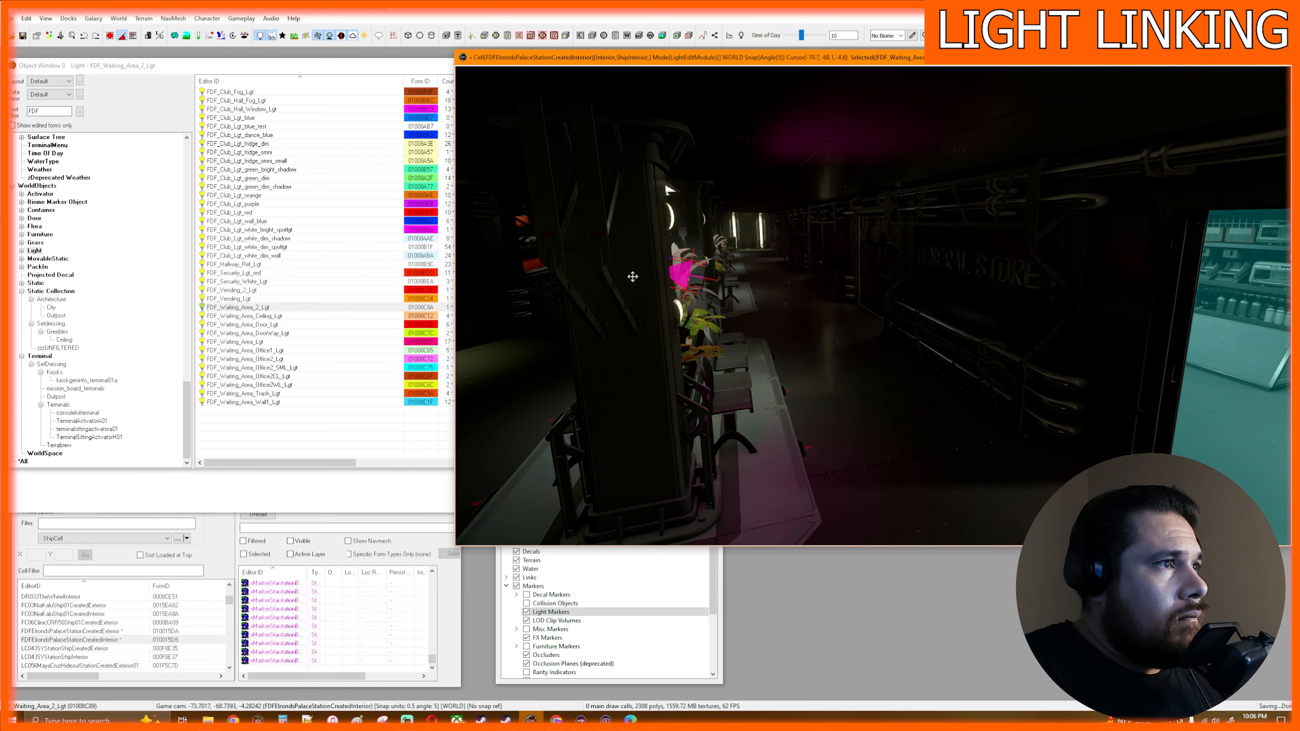
- Adjust the magenta light's position so it sits on the pillar face between the two white lamps
key("e")
left_click_drag(687, 231, 685, 215)
left_click_drag(631, 262, 621, 261)
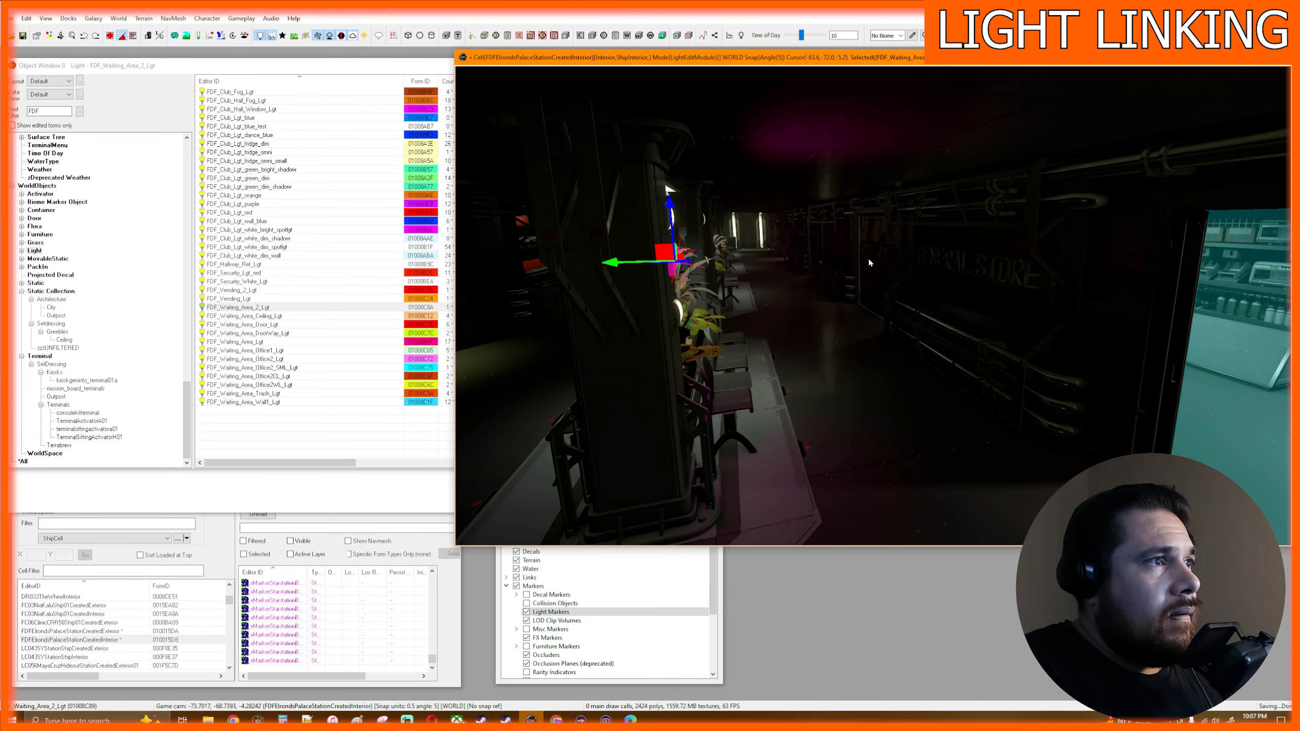
mouse_move(871, 266)
middle_mouse_down("shift")
mouse_move(867, 289)
mouse_move(816, 283)
middle_mouse_up("shift")
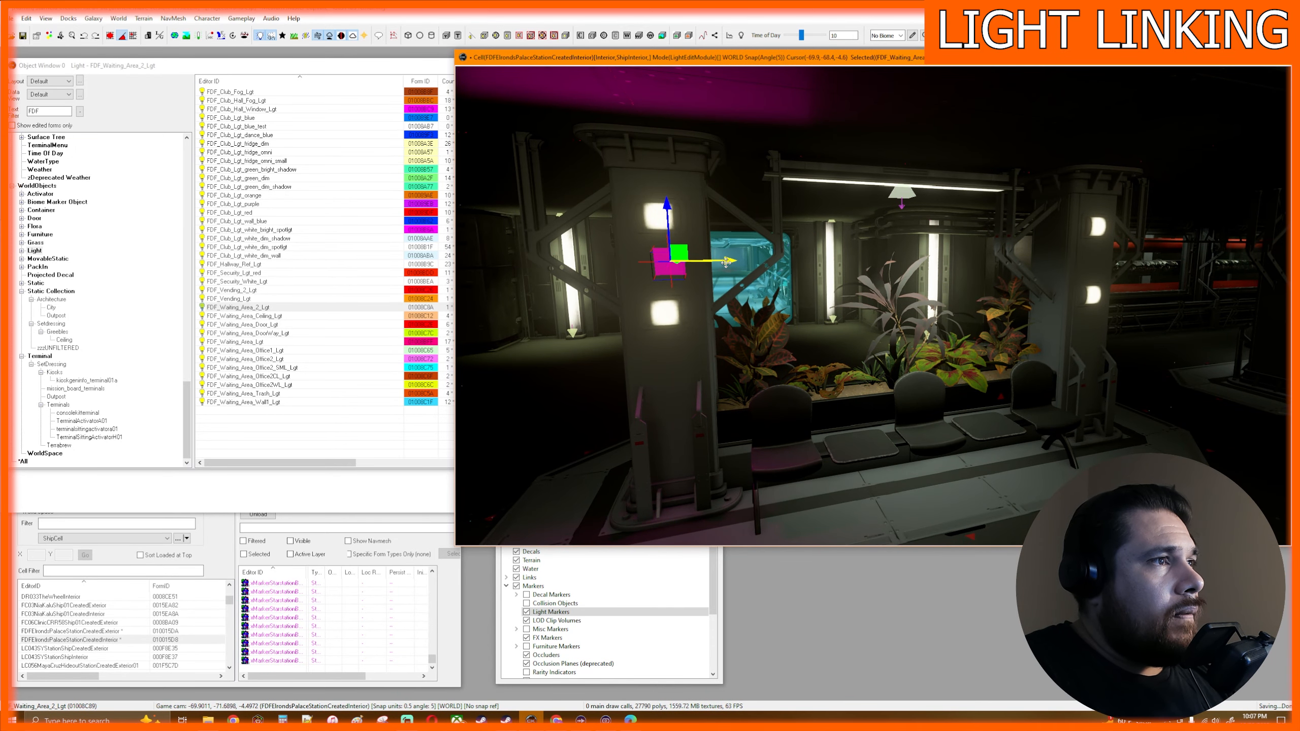
left_click_drag(720, 262, 719, 262)
mouse_move(720, 263)
middle_mouse_down("shift")
mouse_move(684, 269)
mouse_move(826, 293)
mouse_move(805, 286)
mouse_move(835, 283)
mouse_move(726, 270)
mouse_move(742, 294)
mouse_move(706, 267)
mouse_move(766, 274)
middle_mouse_up("shift")
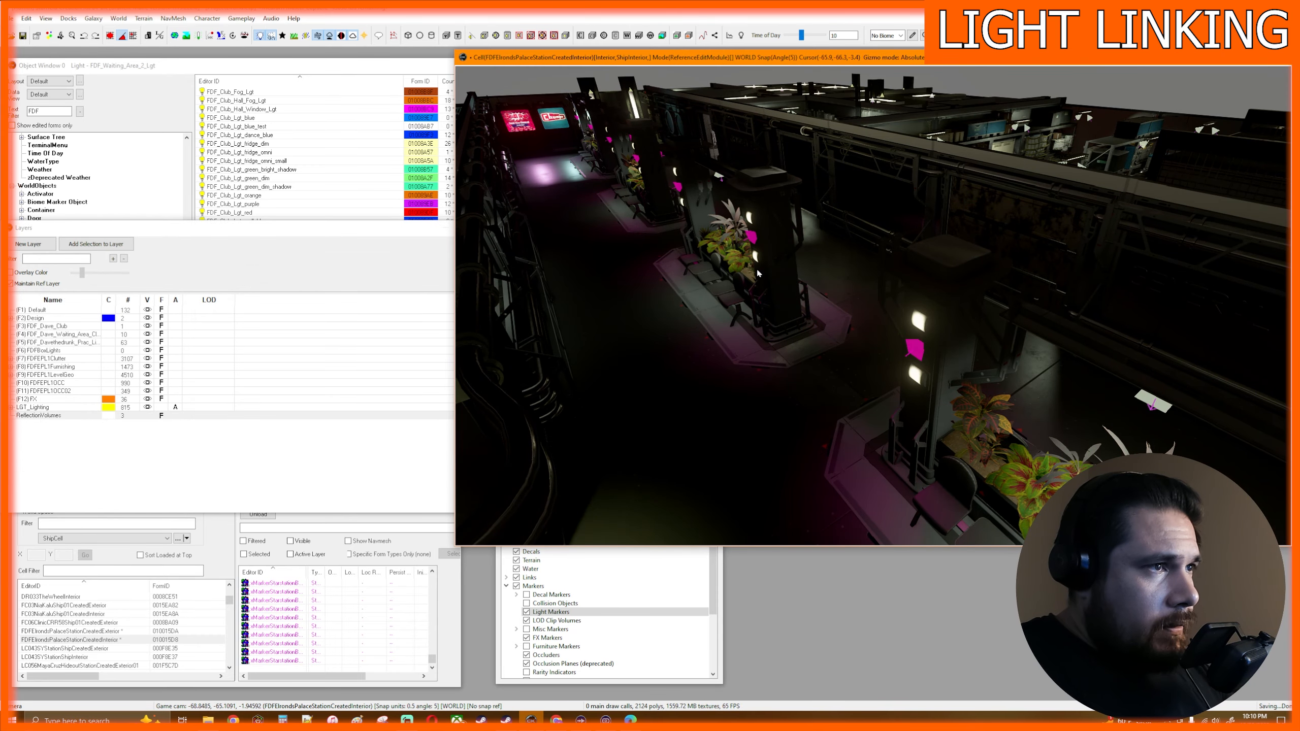
- Place another FDF_Waiting_Area_2_Lgt light in the open hall beside the row of pillars
mouse_move(758, 269)
middle_mouse_down()
mouse_move(742, 258)
mouse_move(754, 250)
middle_mouse_up()
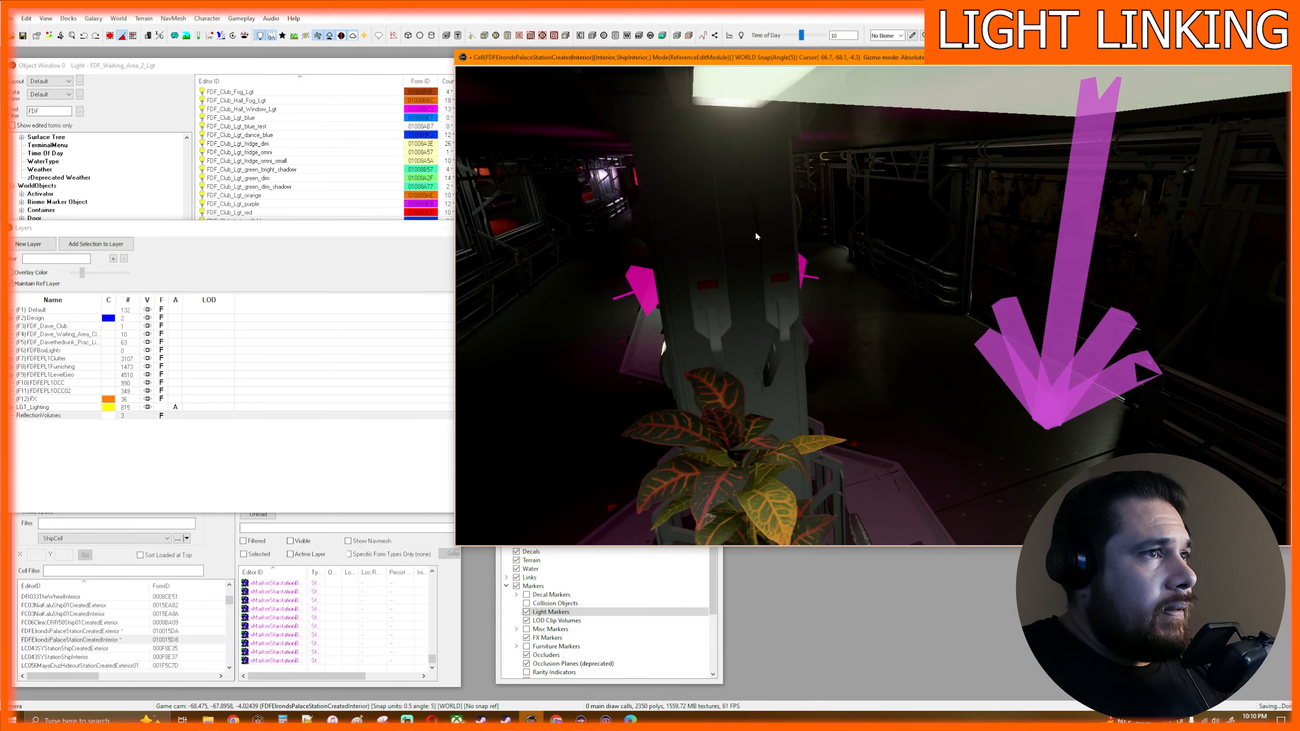
scroll(757, 233, "down", 4)
scroll(766, 238, "down", 3)
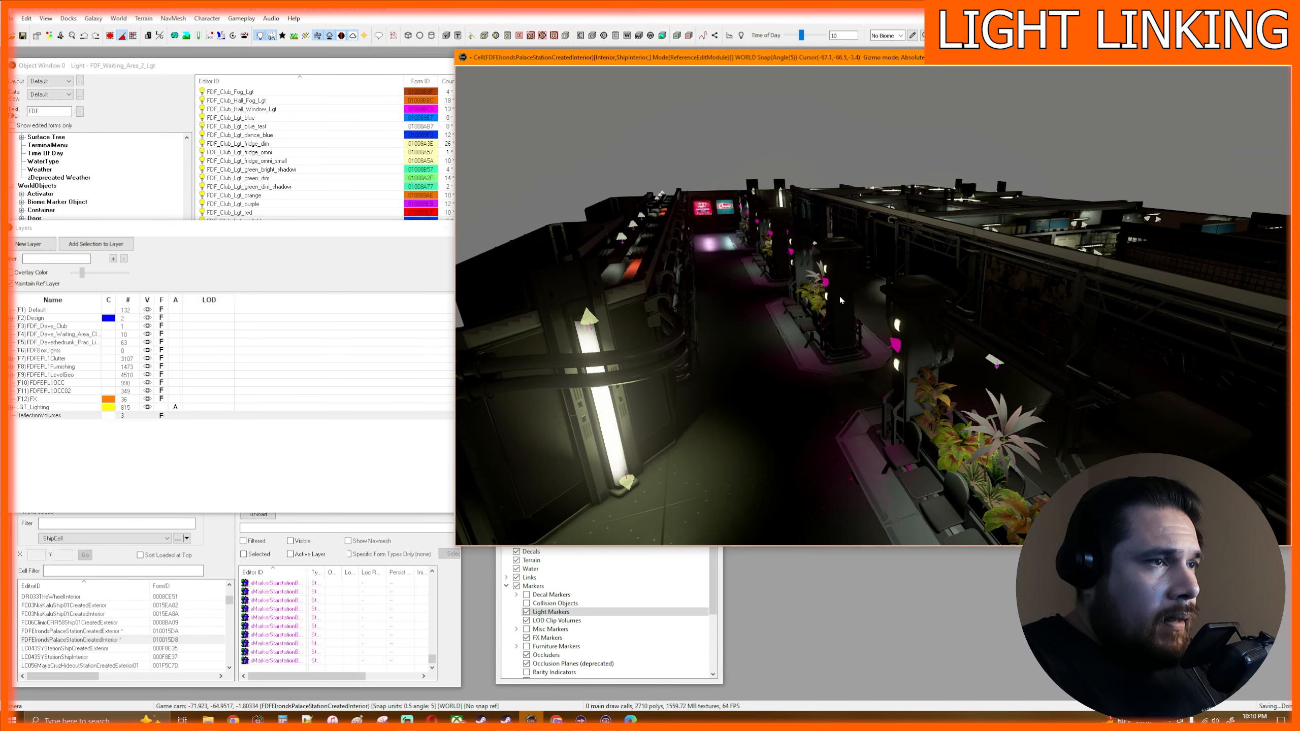
scroll(841, 300, "up", 2)
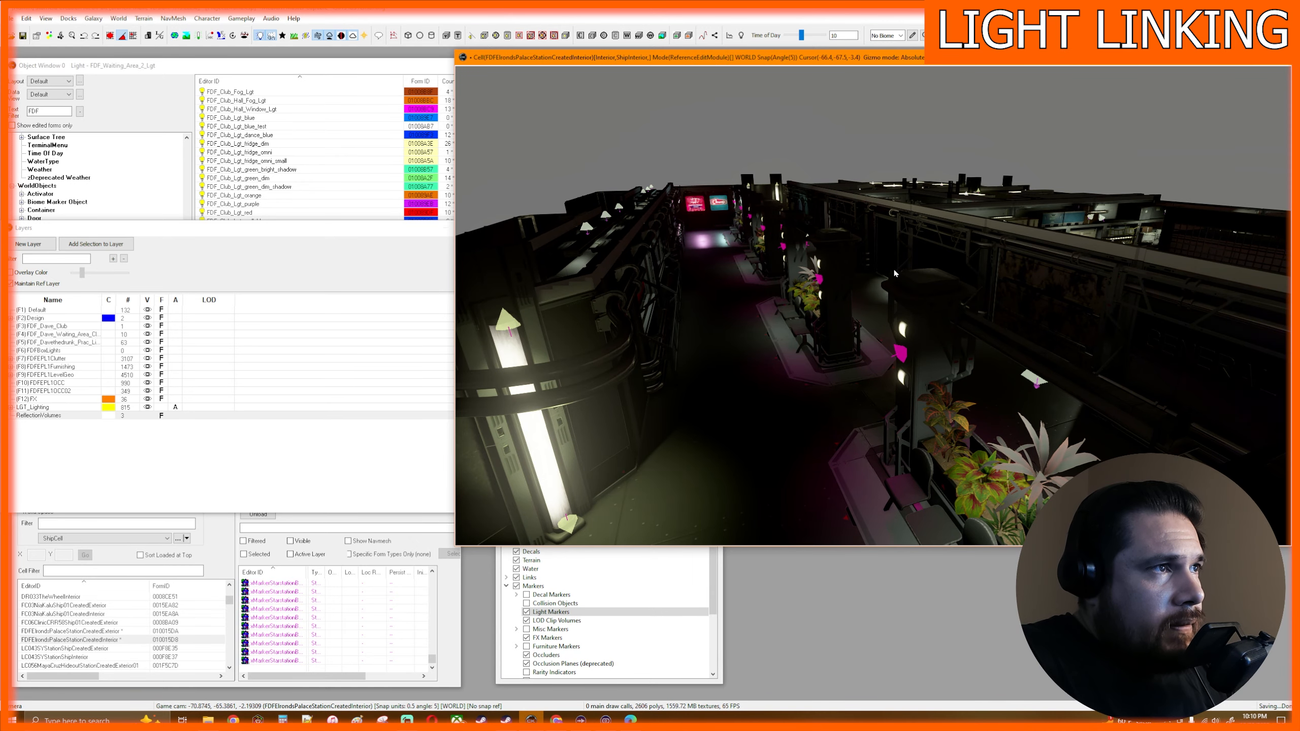
left_click(333, 65)
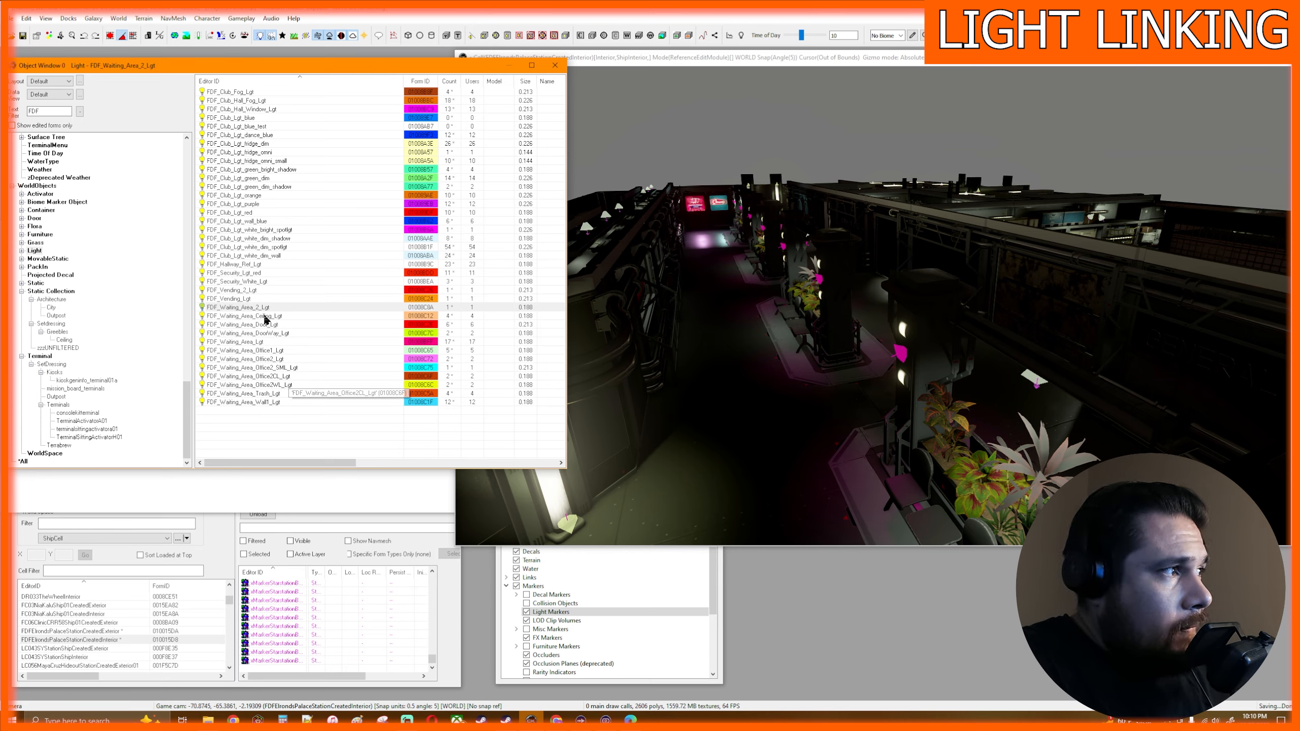
left_click(256, 298)
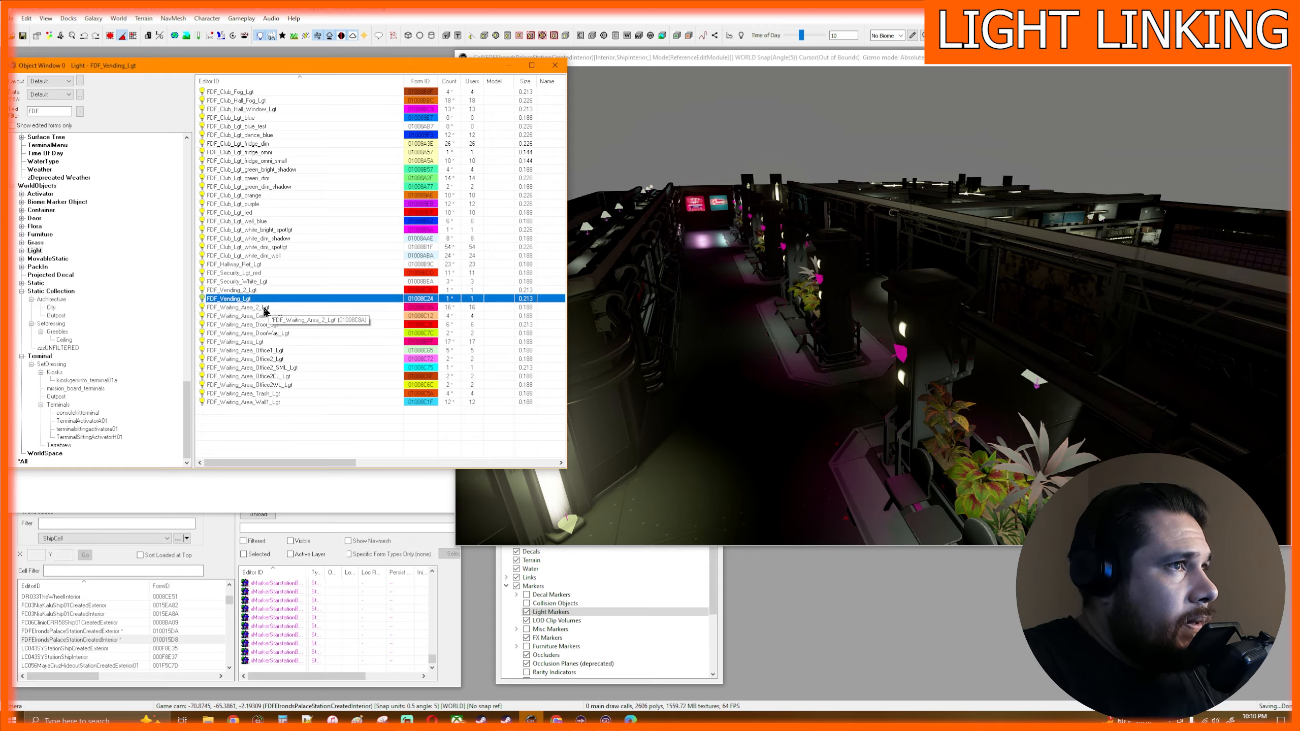
left_click(265, 307)
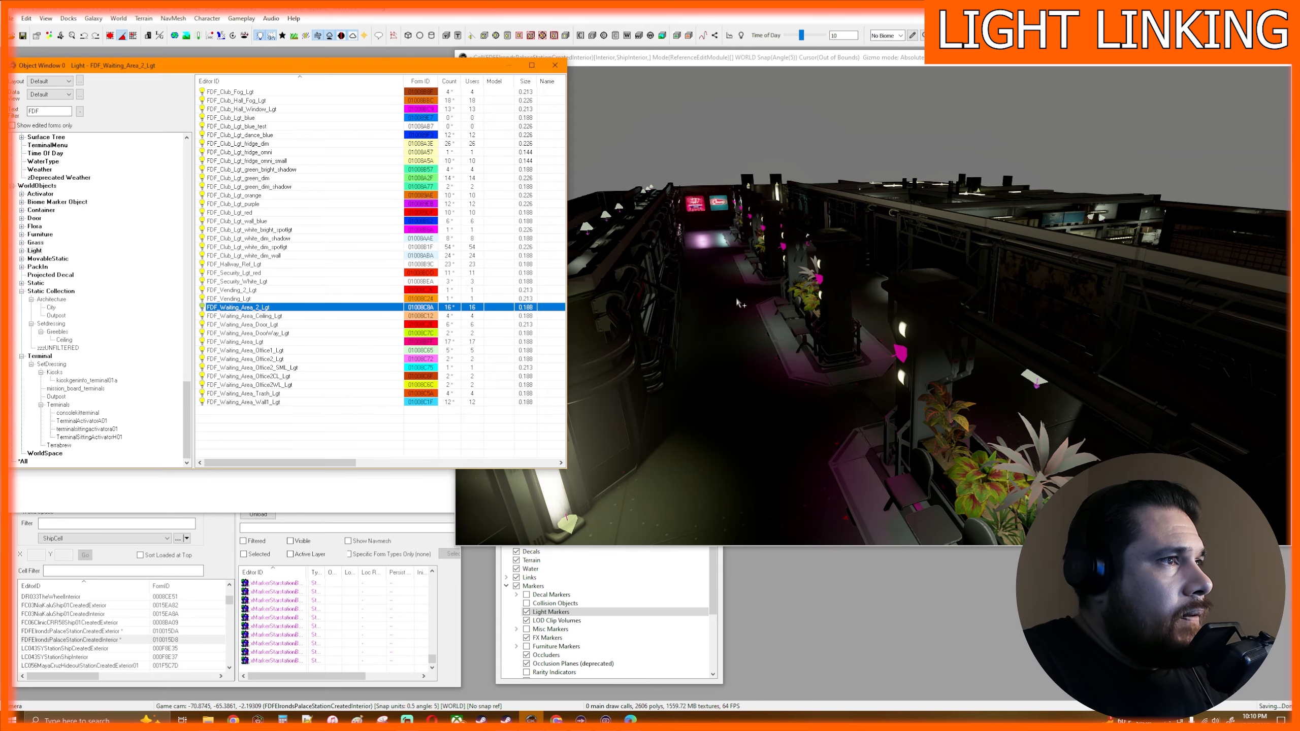
left_click_drag(739, 303, 740, 303)
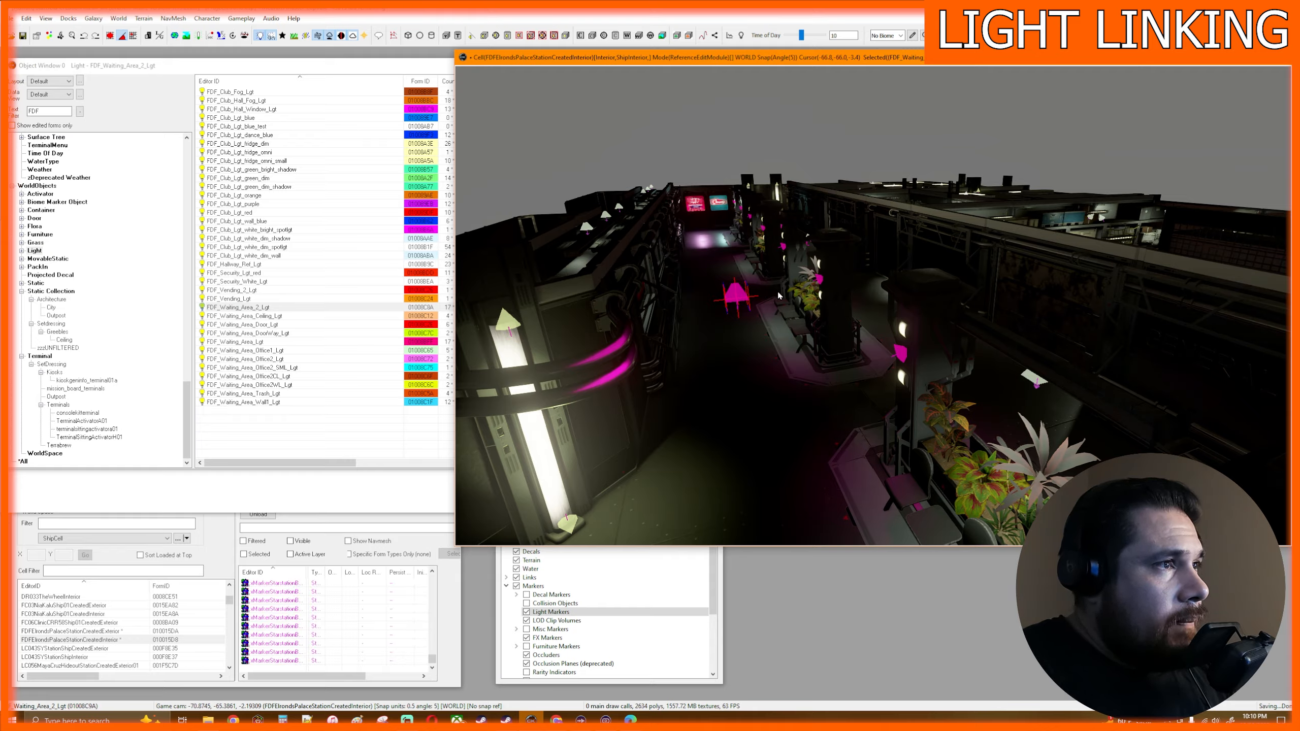
- Raise the new magenta light high above the hall
key("e")
left_click_drag(728, 246, 729, 73)
middle_click_drag(829, 276, 828, 276)
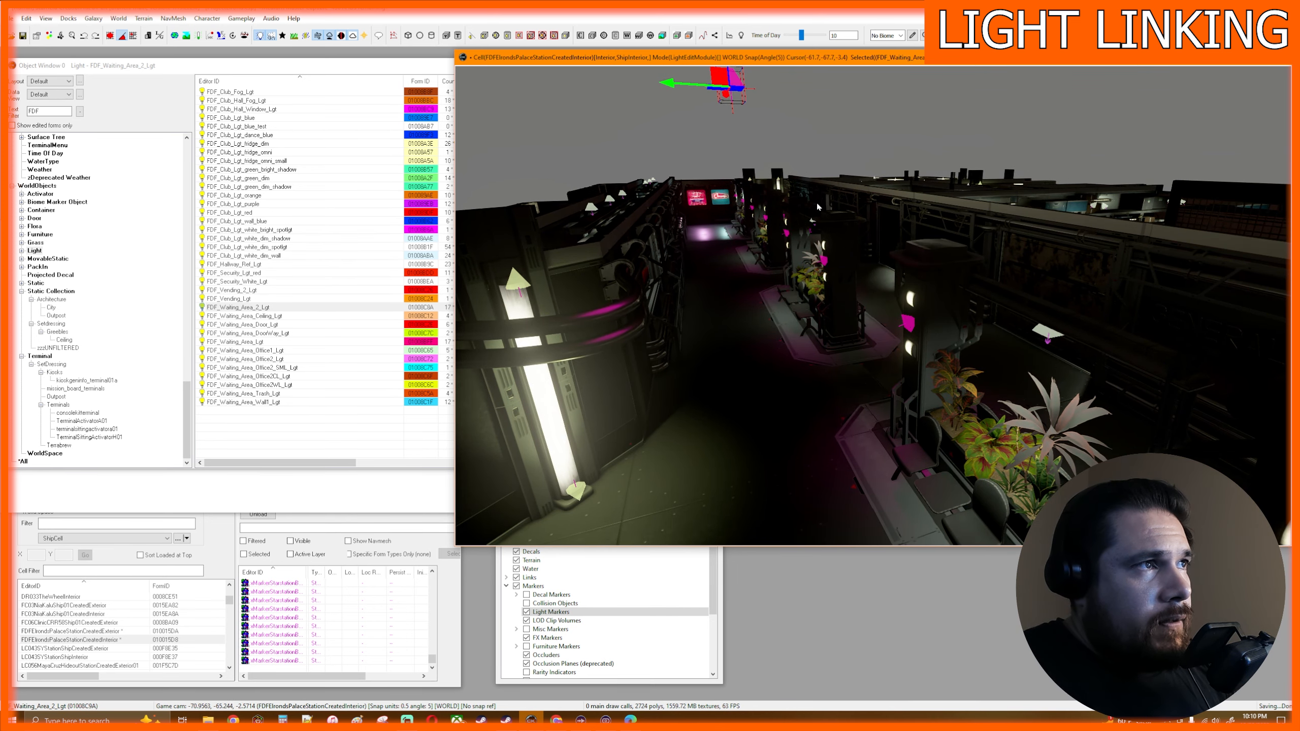
scroll(801, 152, "down", 3)
middle_click_drag(830, 185, 831, 188, "shift")
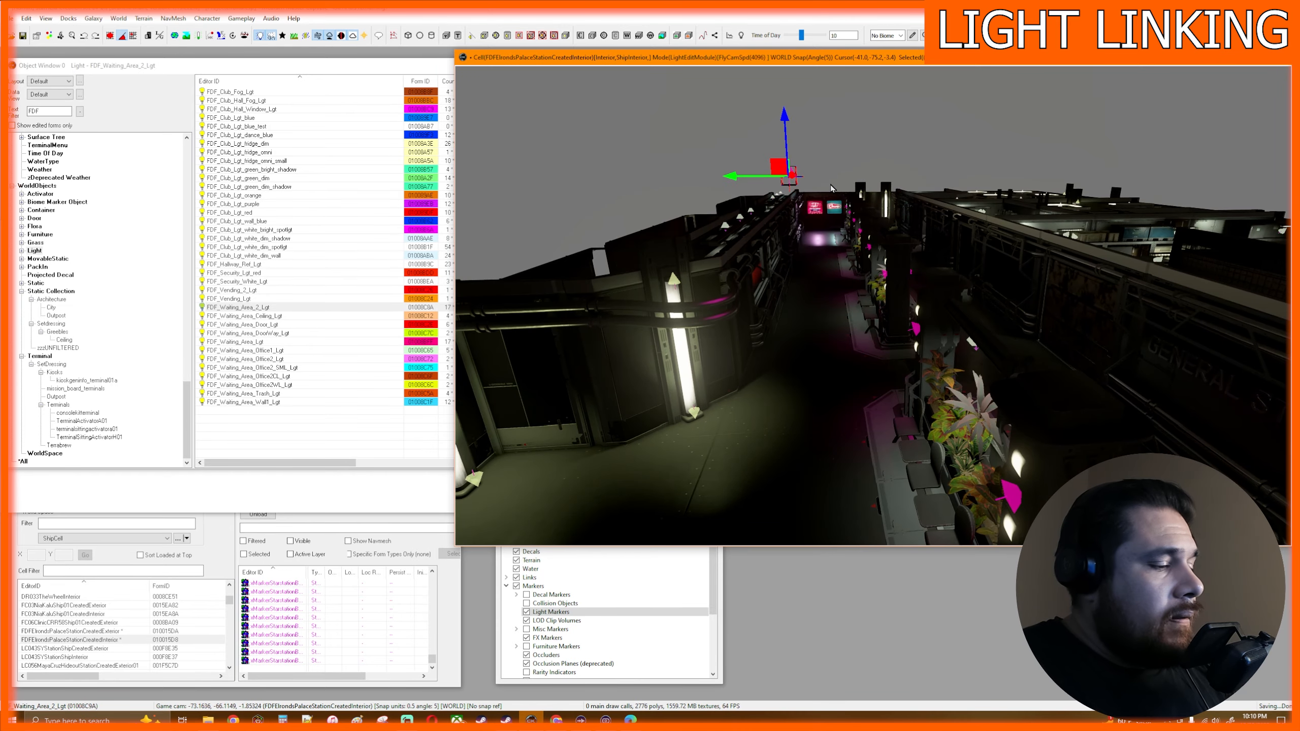
- Rotate the raised magenta light so that it points upward
key("e")
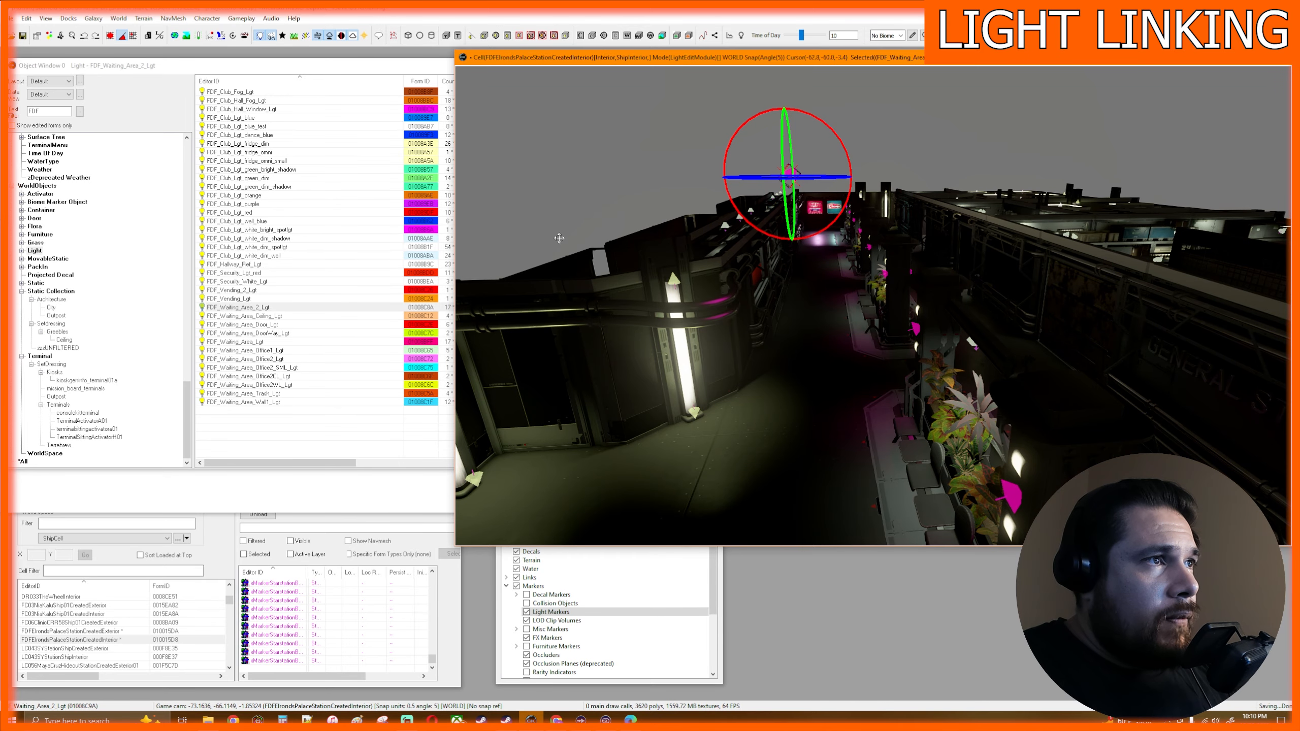
mouse_move(950, 156)
middle_mouse_down("shift")
mouse_move(961, 148)
mouse_move(949, 155)
middle_mouse_up("shift")
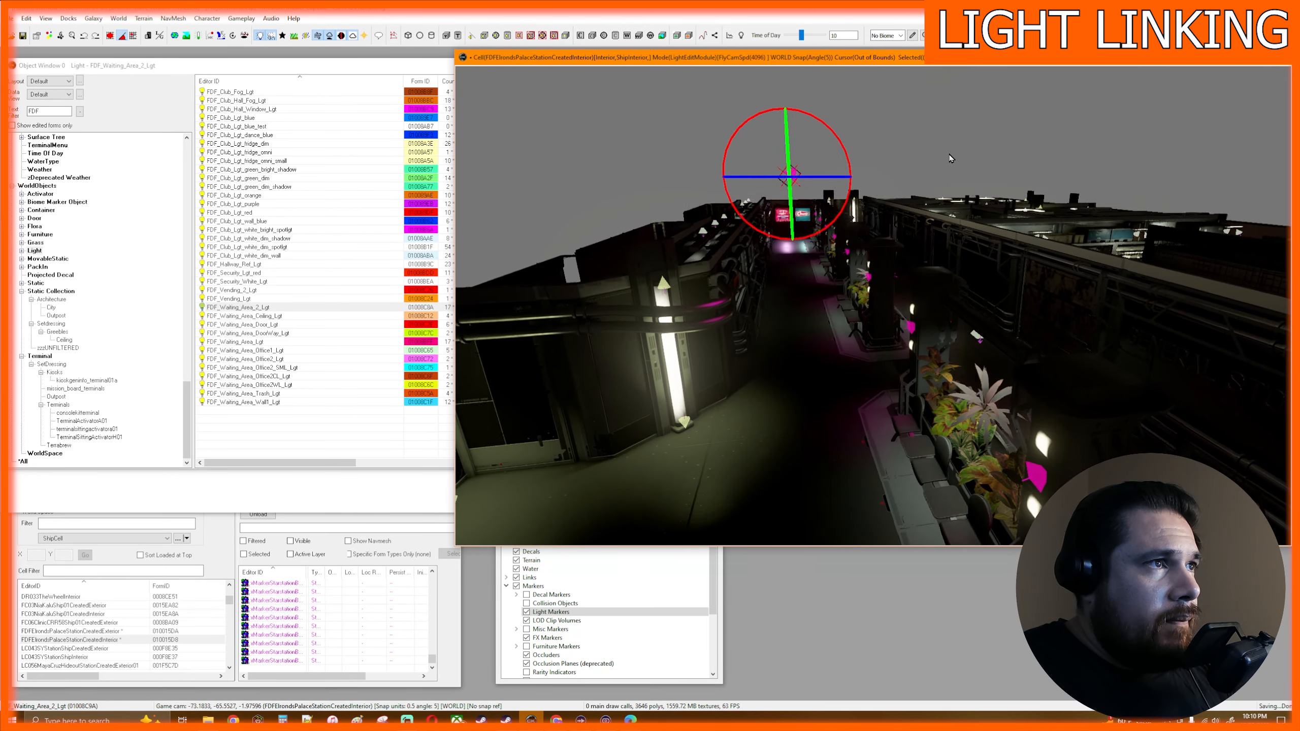
middle_click_drag(853, 131, 857, 138)
scroll(831, 246, "up", 2)
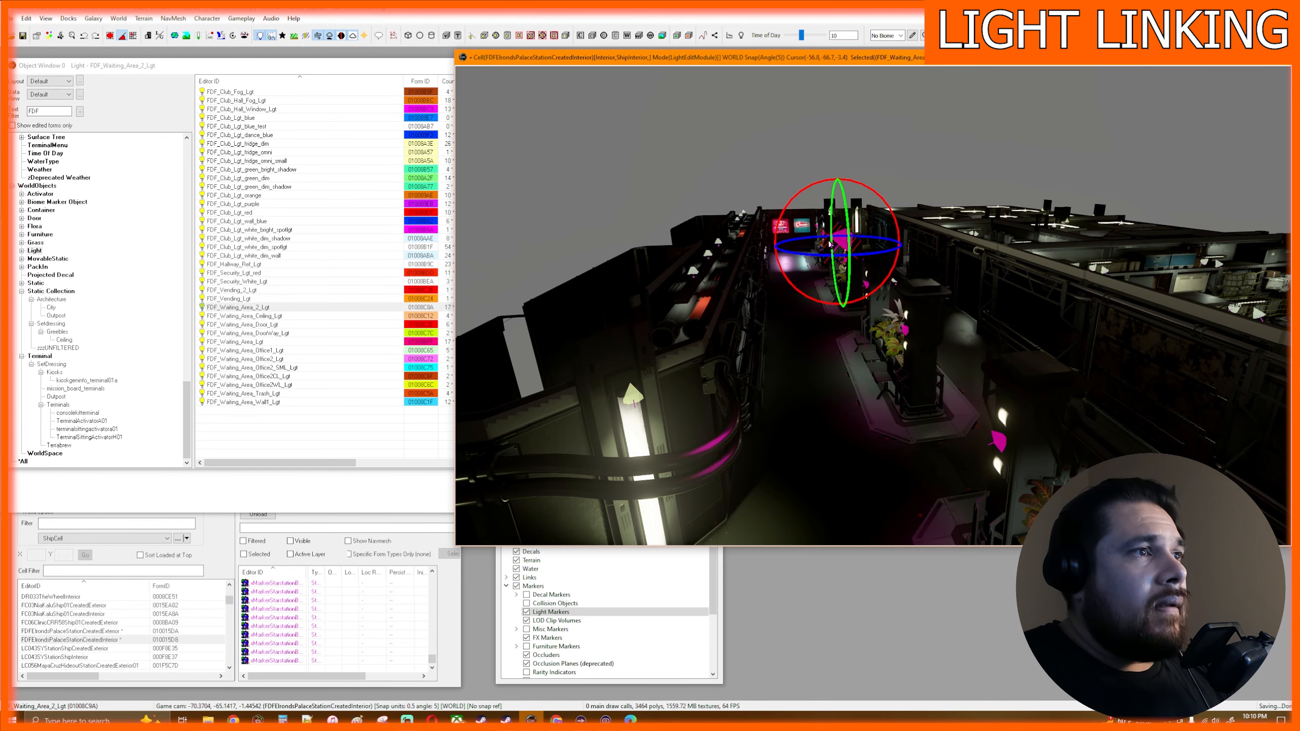
scroll(830, 245, "up", 1)
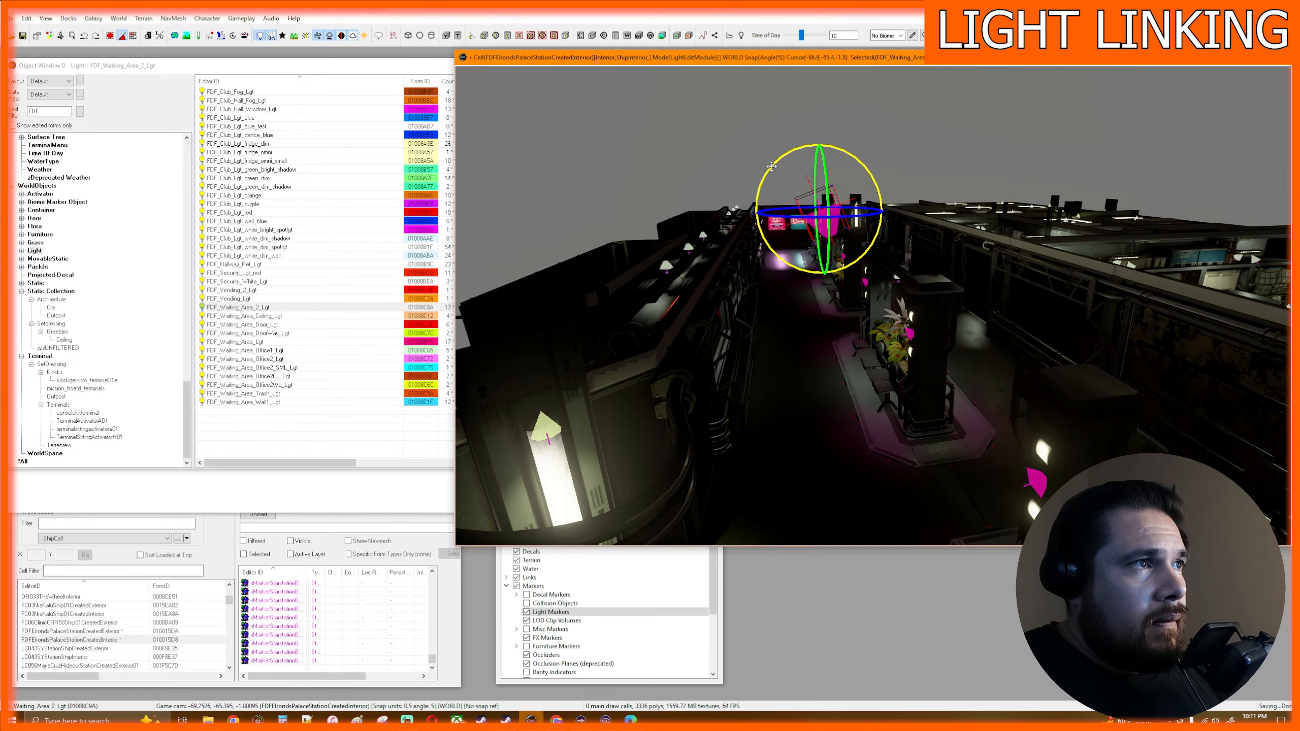
mouse_move(786, 260)
middle_mouse_down("shift")
mouse_move(792, 238)
mouse_move(794, 262)
middle_mouse_up("shift")
scroll(794, 262, "down", 2)
mouse_move(880, 319)
middle_mouse_down()
mouse_move(881, 309)
mouse_move(874, 322)
middle_mouse_up()
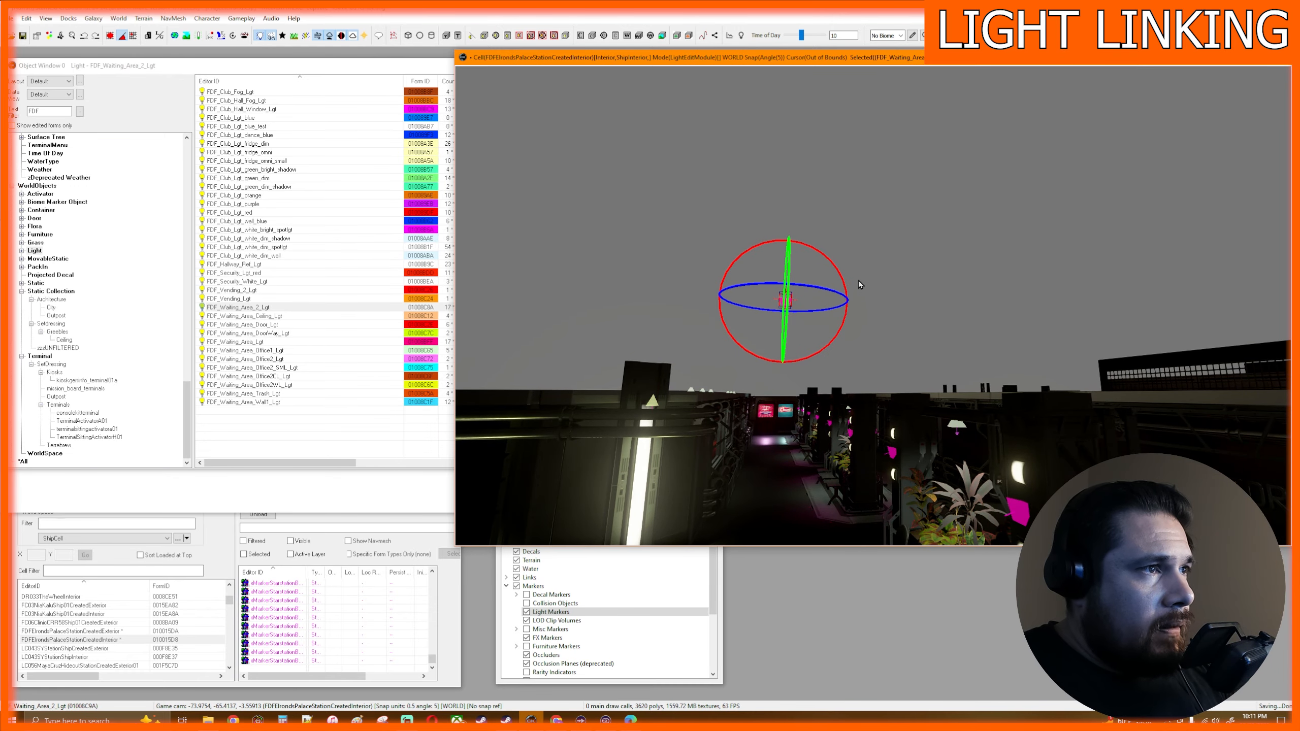
middle_click_drag(858, 282, 861, 293, "shift")
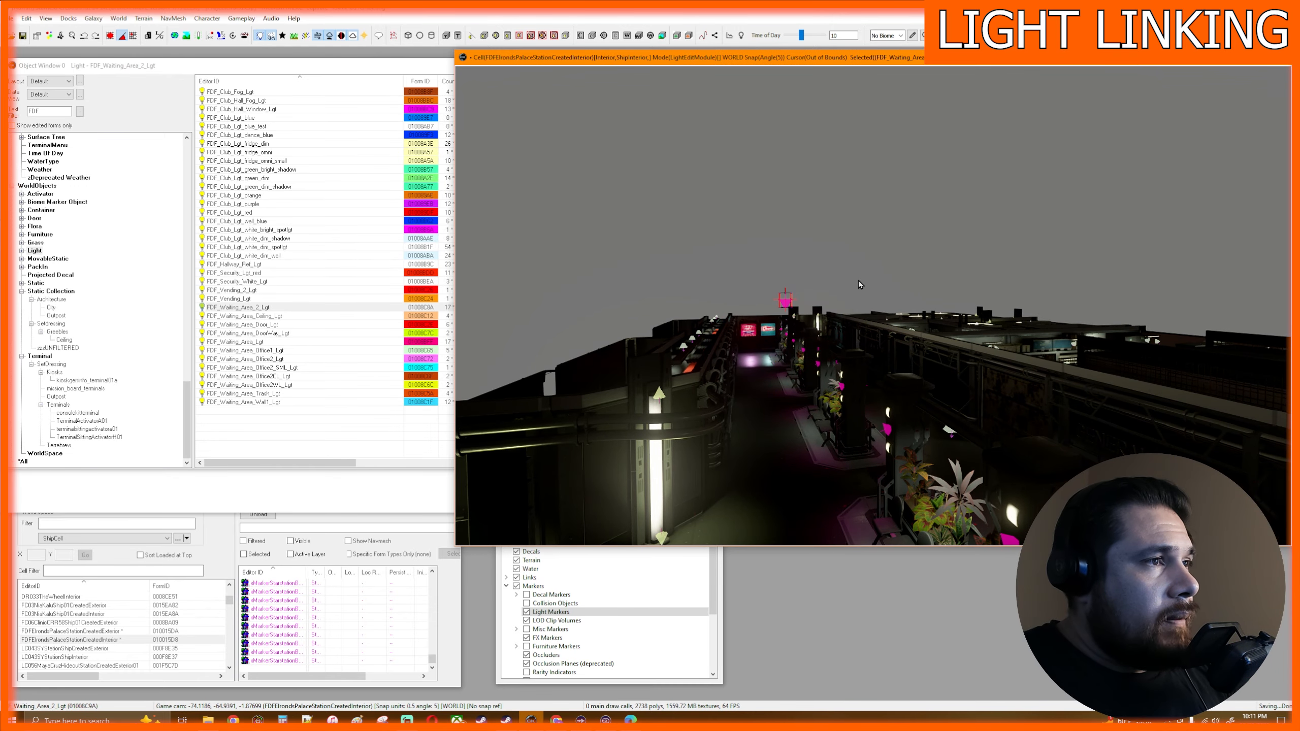
- Move the raised light to a spot above the ceiling near the planter and its pillars
mouse_move(783, 296)
left_mouse_down()
mouse_move(837, 303)
mouse_move(893, 332)
left_mouse_up()
middle_click_drag(891, 380, 832, 358)
scroll(831, 358, "up", 3)
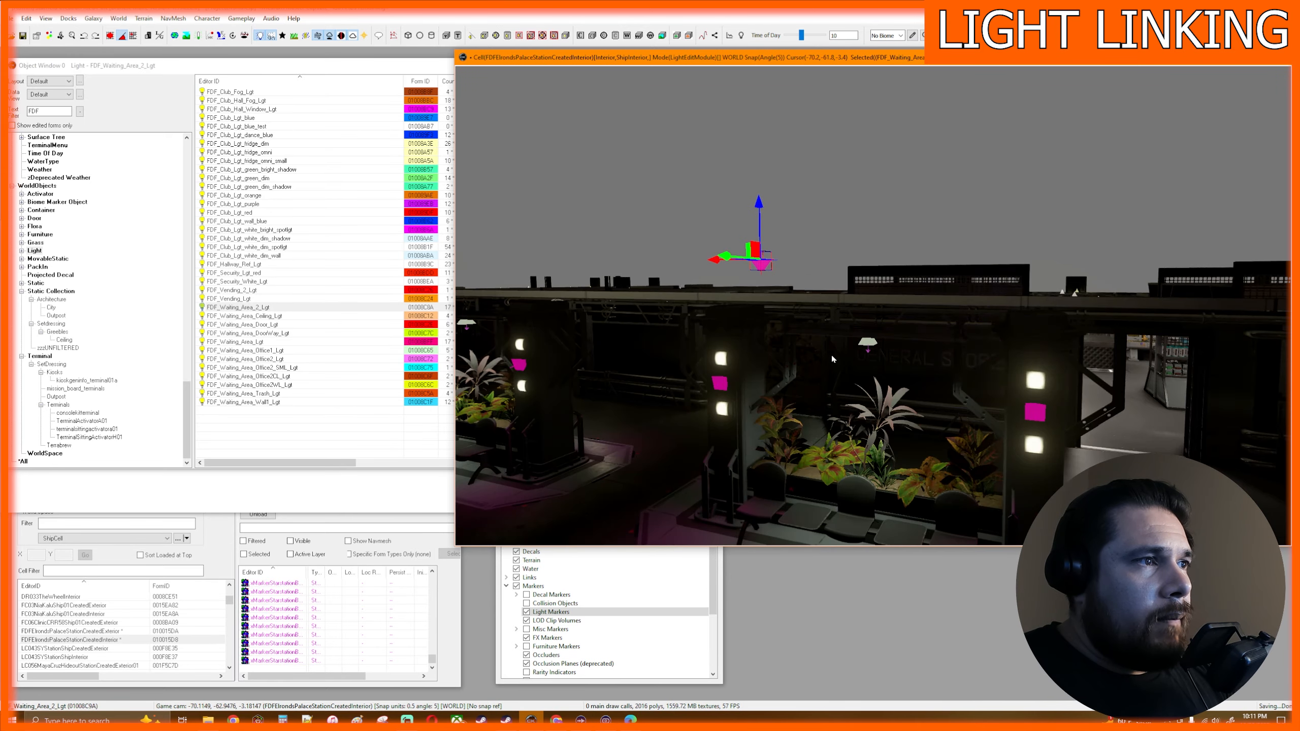
scroll(831, 356, "up", 2)
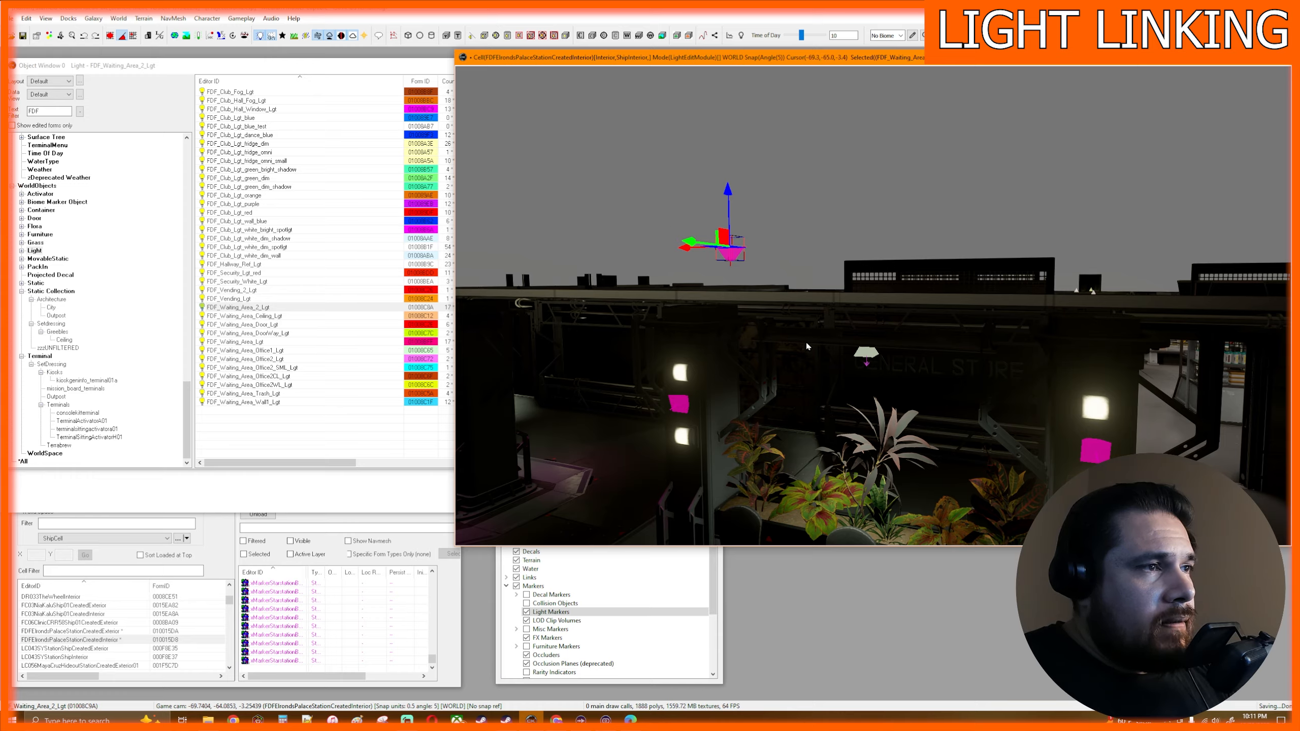
middle_click_drag(930, 417, 921, 351)
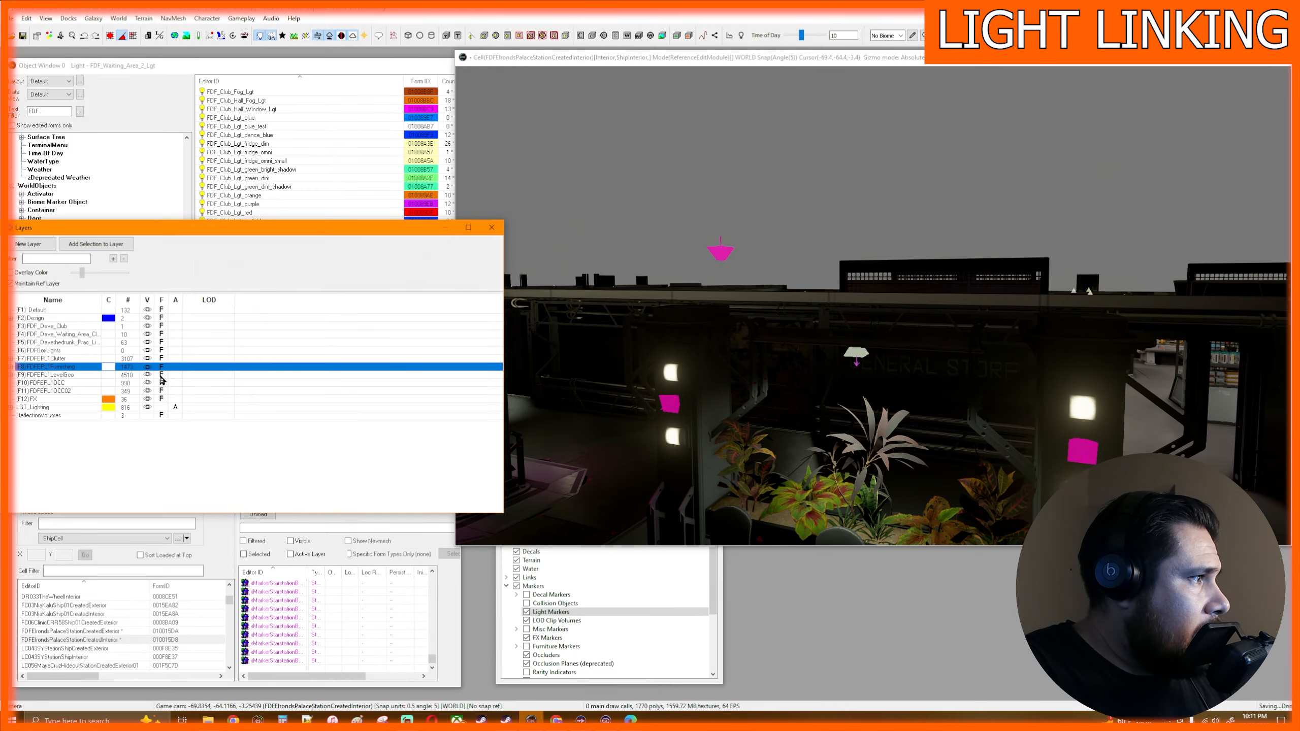
- Unfreeze the FDFEPL1LevelGeo layer and select the support pillar beside the planter
left_click(161, 376)
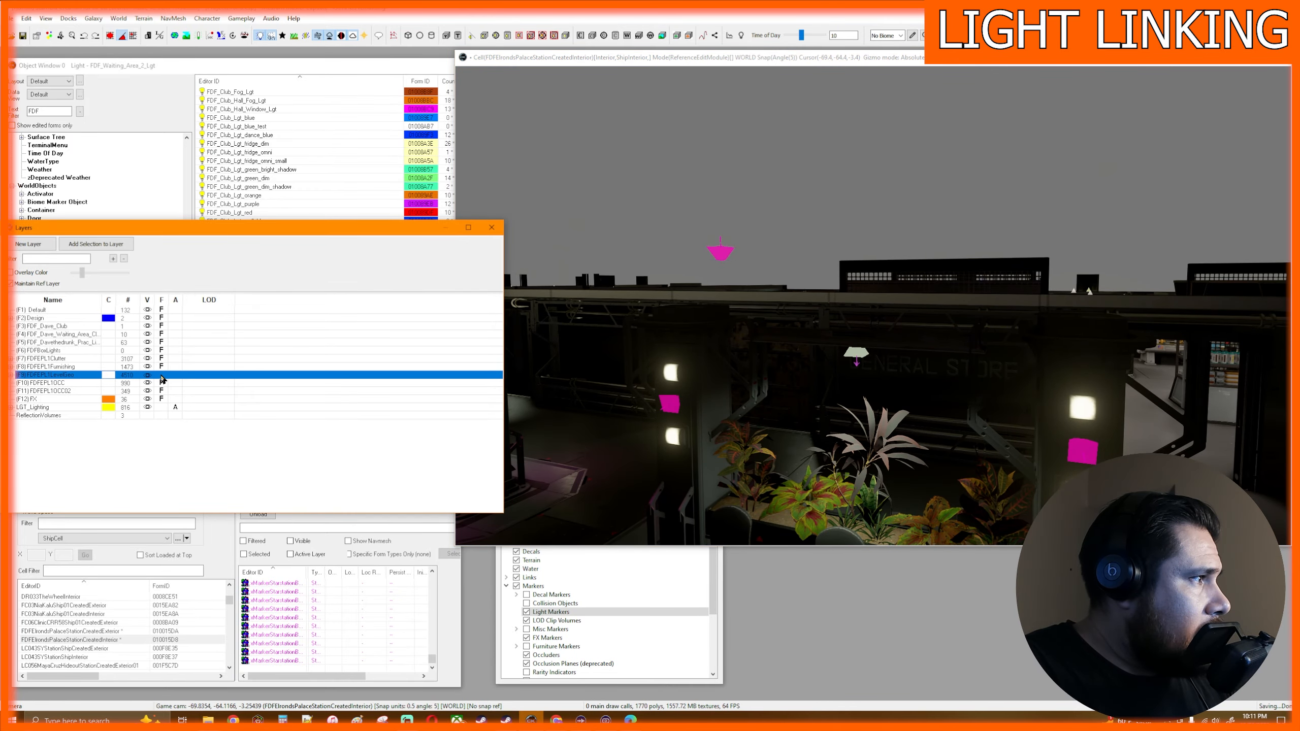
left_click(1100, 434)
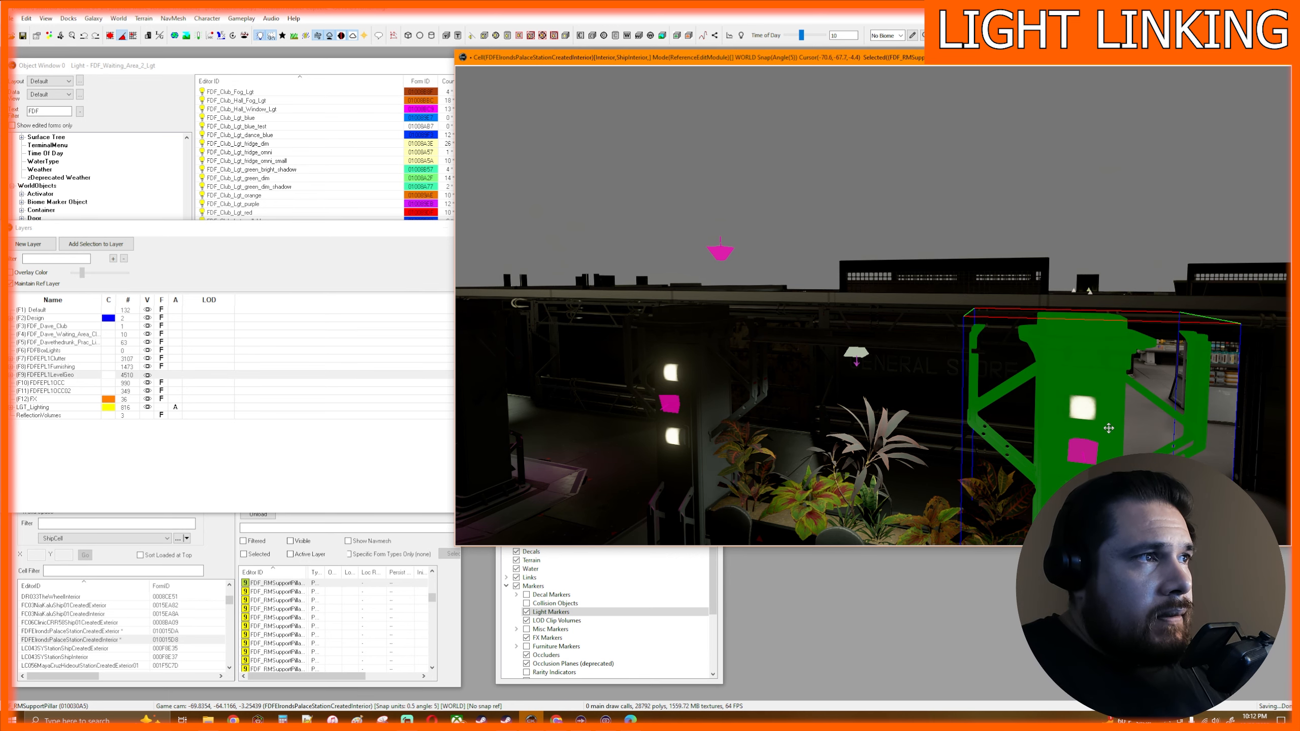
middle_click_drag(1127, 451, 1125, 448)
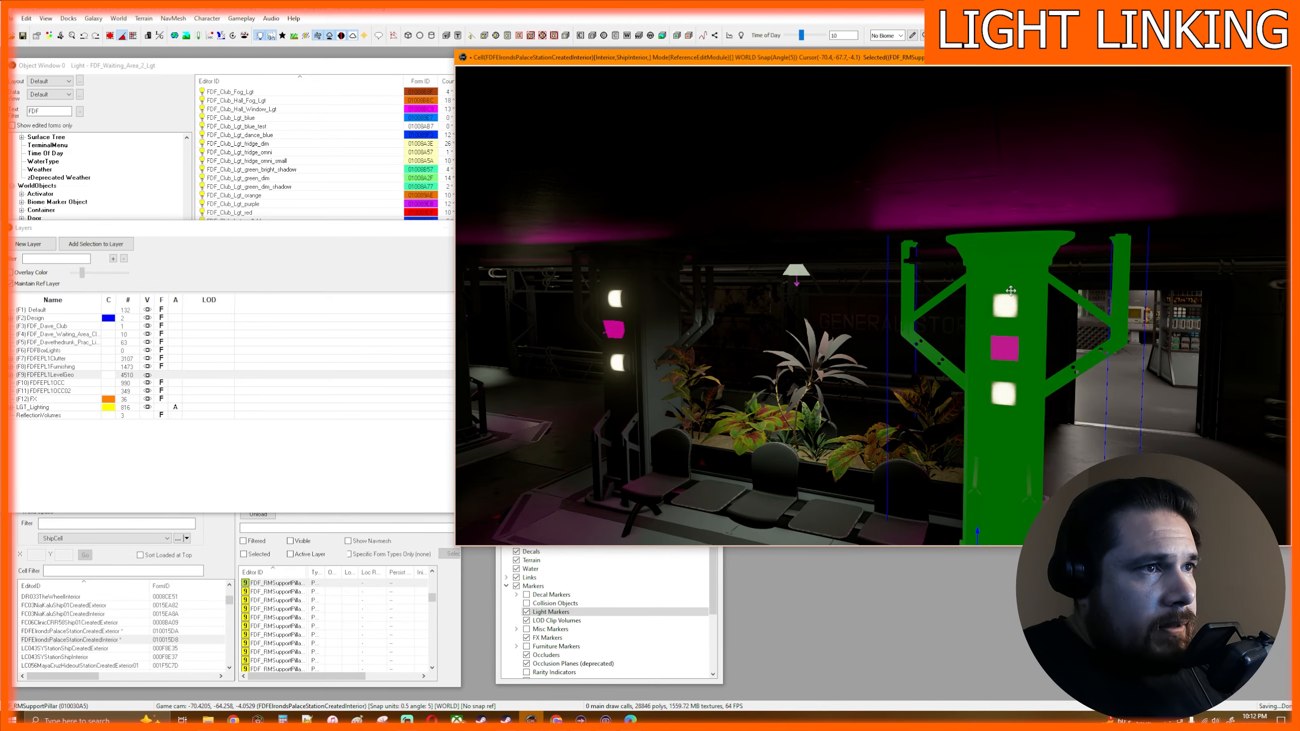
middle_click_drag(1026, 313, 1040, 394)
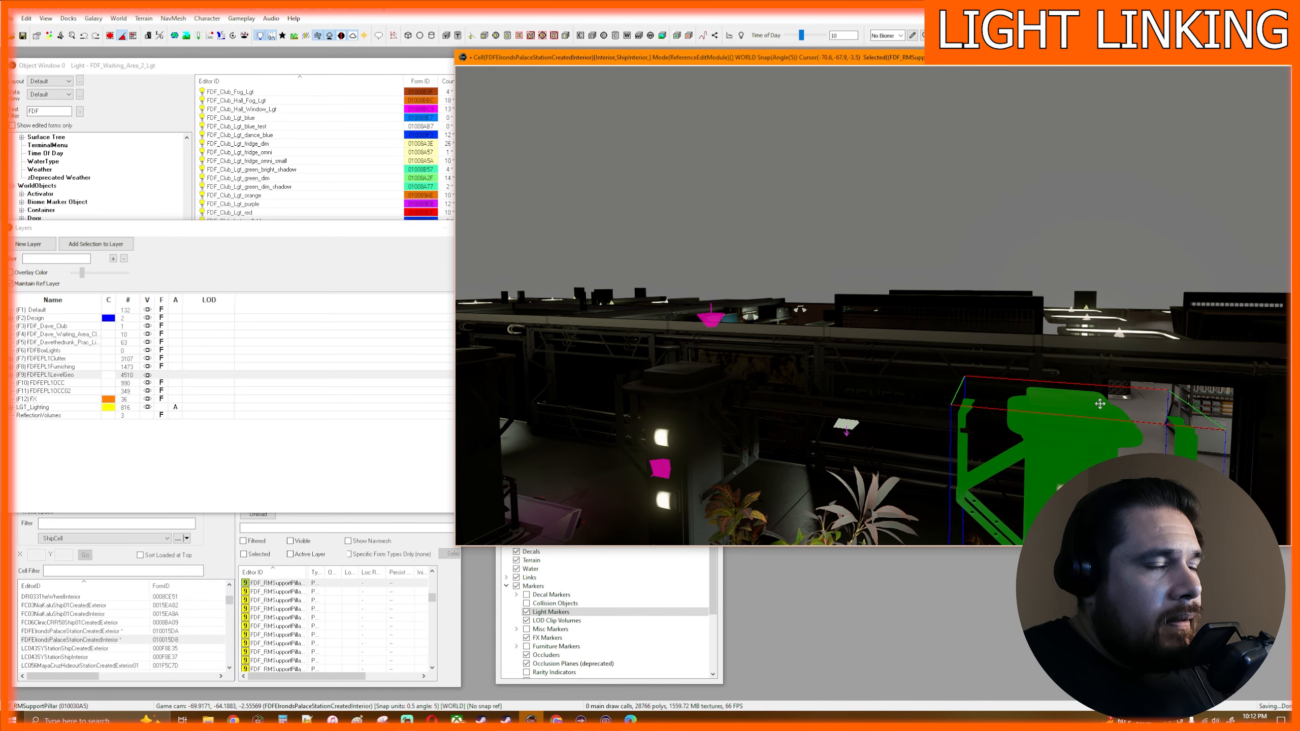
middle_click_drag(1080, 445, 1048, 384)
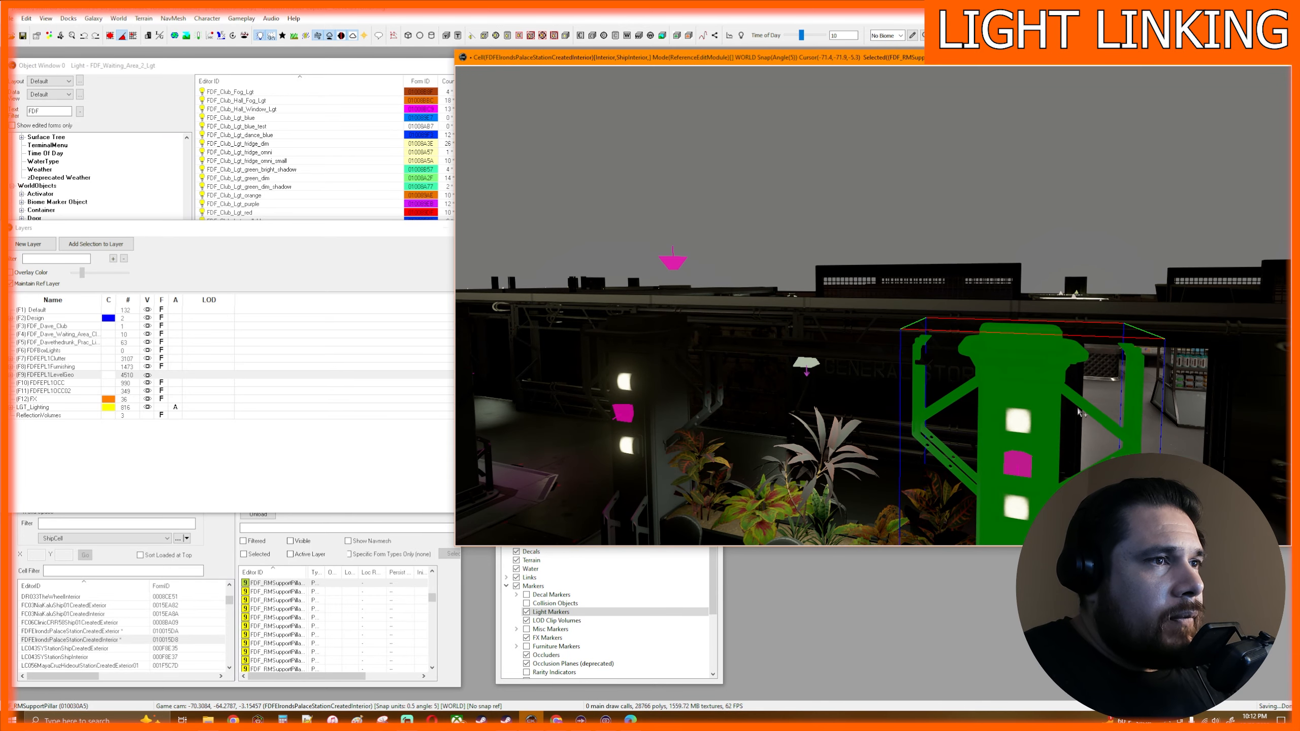
- Add the raised FDF_Waiting_Area_2_Lgt light as a linked reference of the support pillar beside the planter, leaving the keyword as NONE
middle_click_drag(1042, 453, 1125, 480)
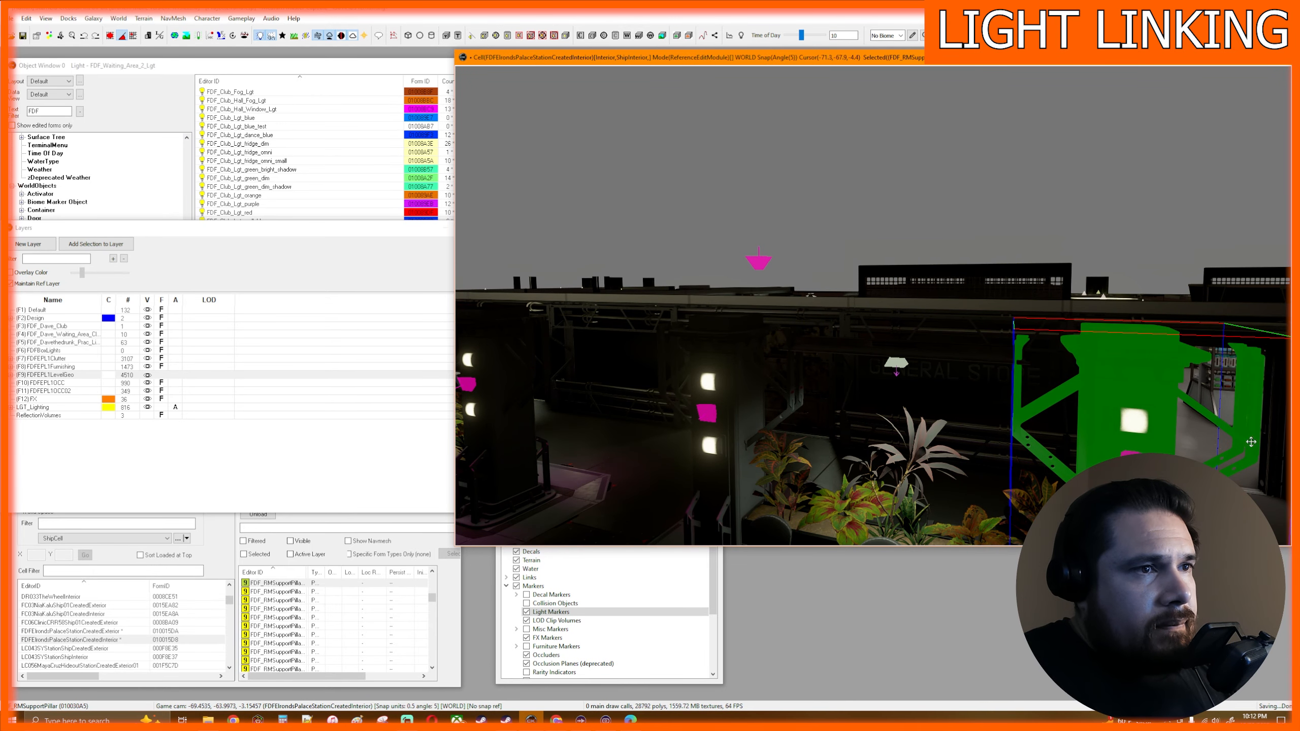
middle_click_drag(1166, 435, 1162, 433)
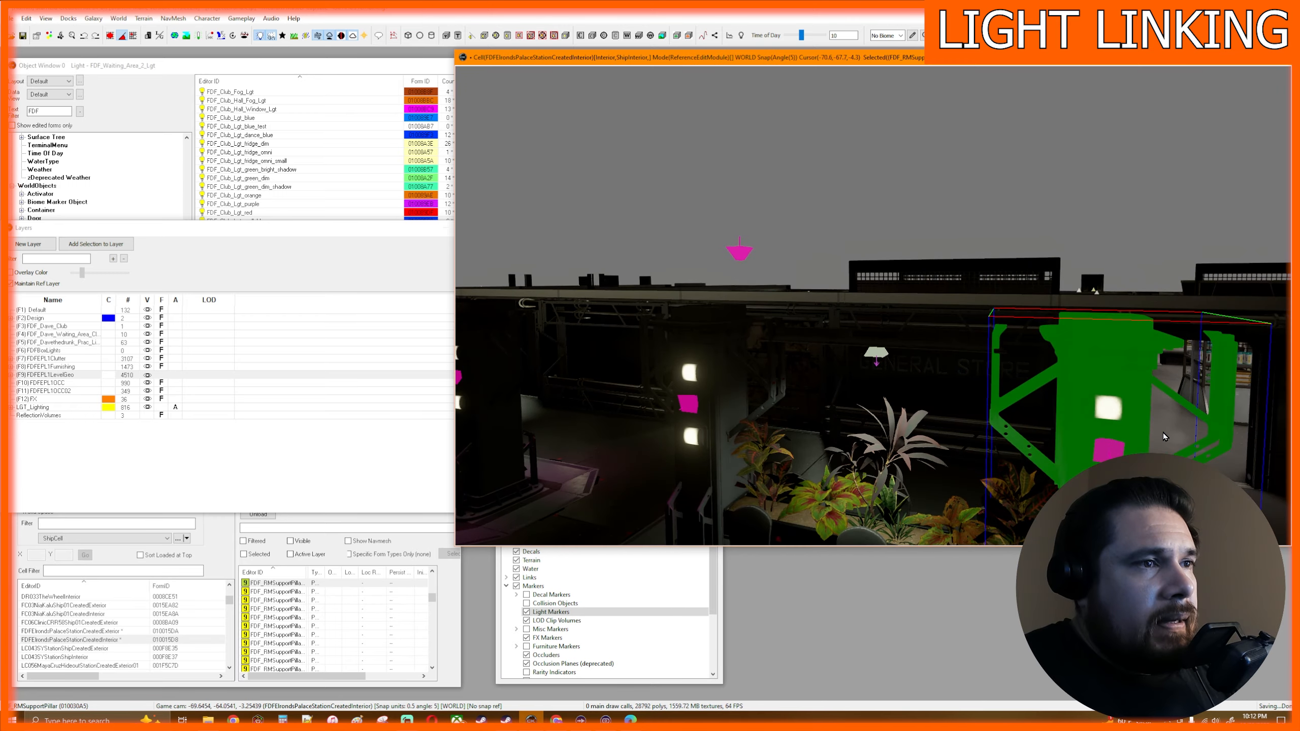
double_click(1080, 376)
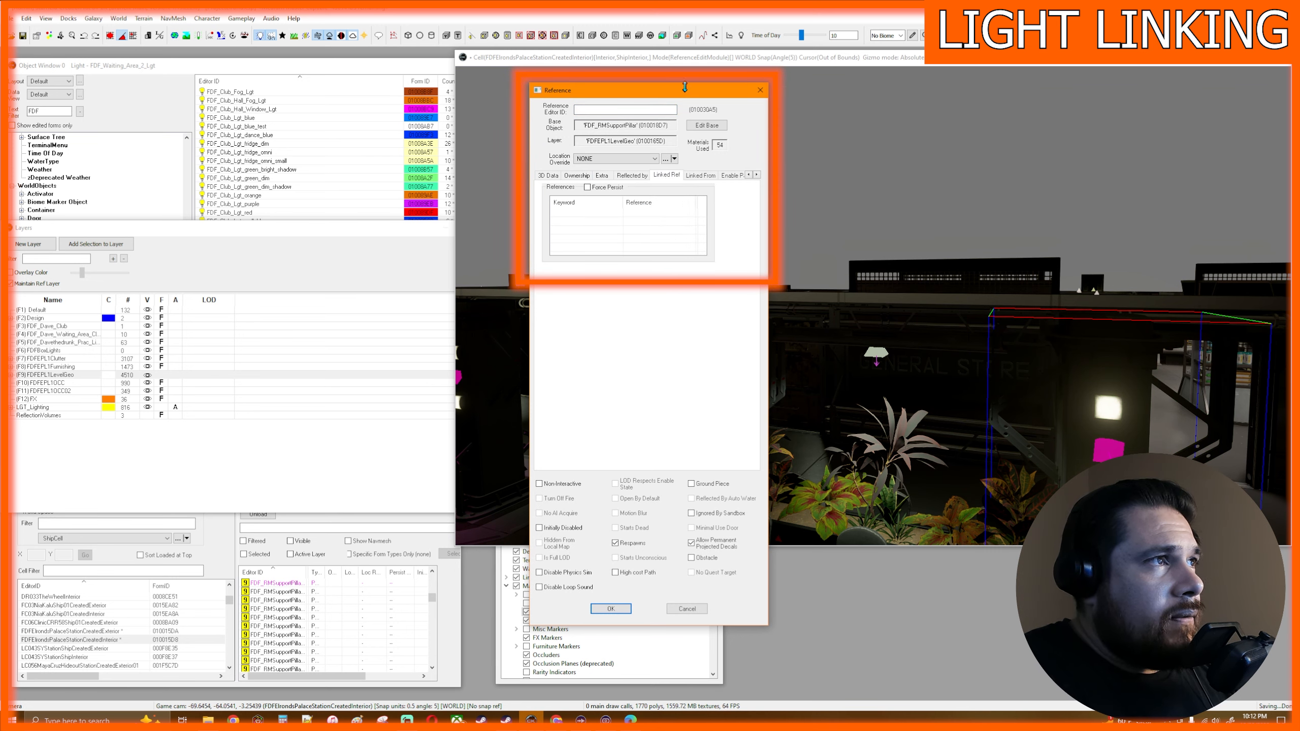
left_click_drag(693, 97, 592, 103)
right_click(523, 234)
left_click(563, 242)
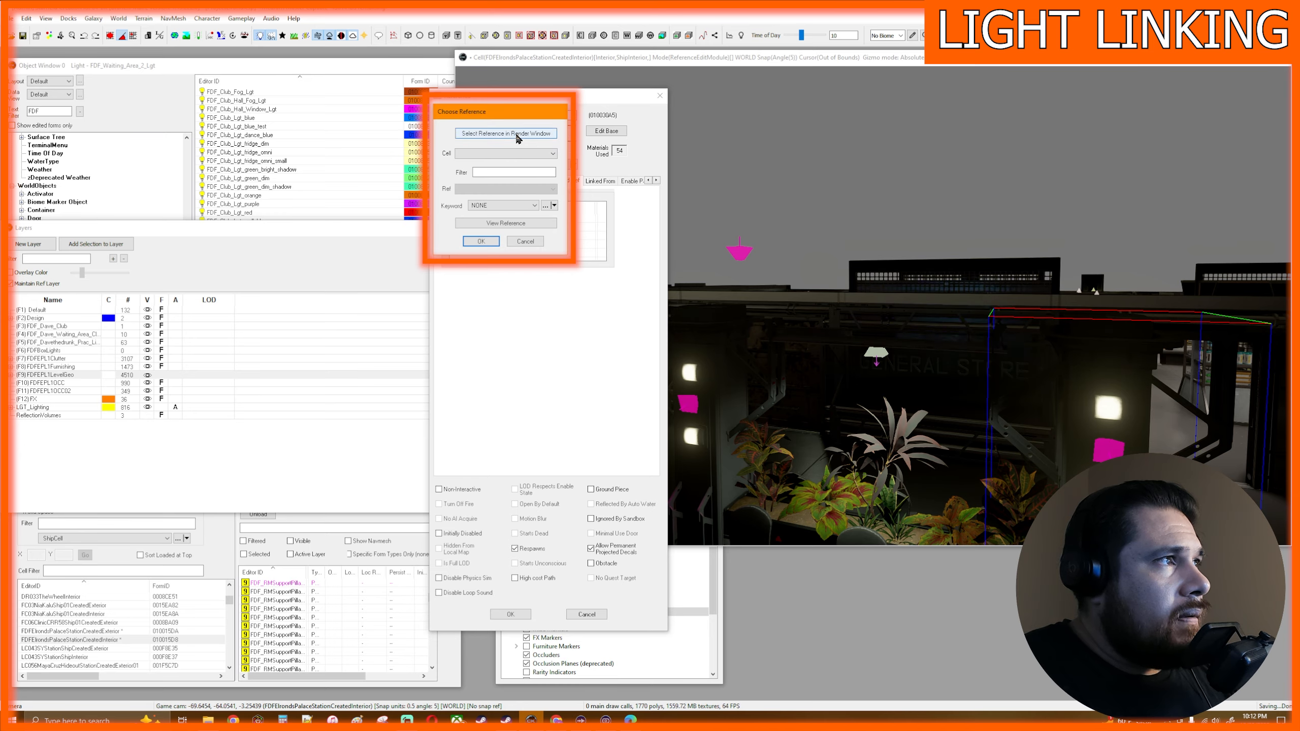
left_click(517, 134)
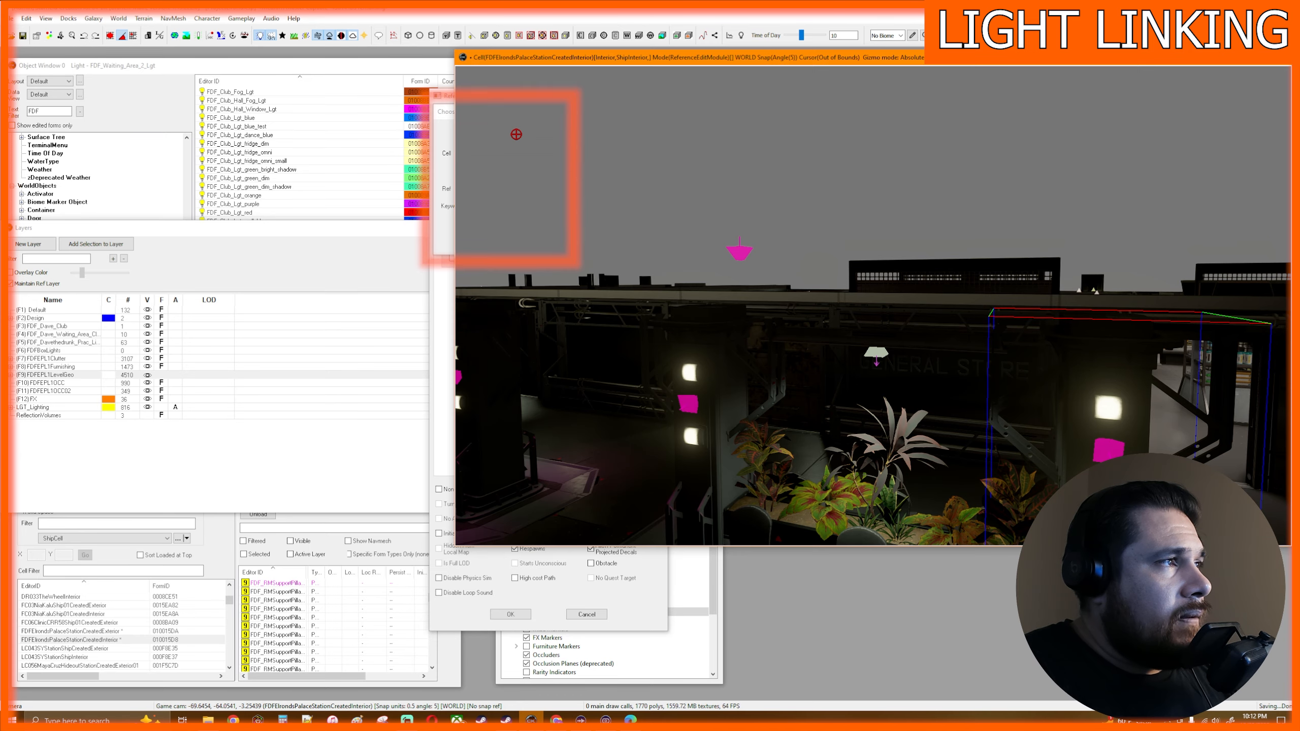
left_click(738, 252)
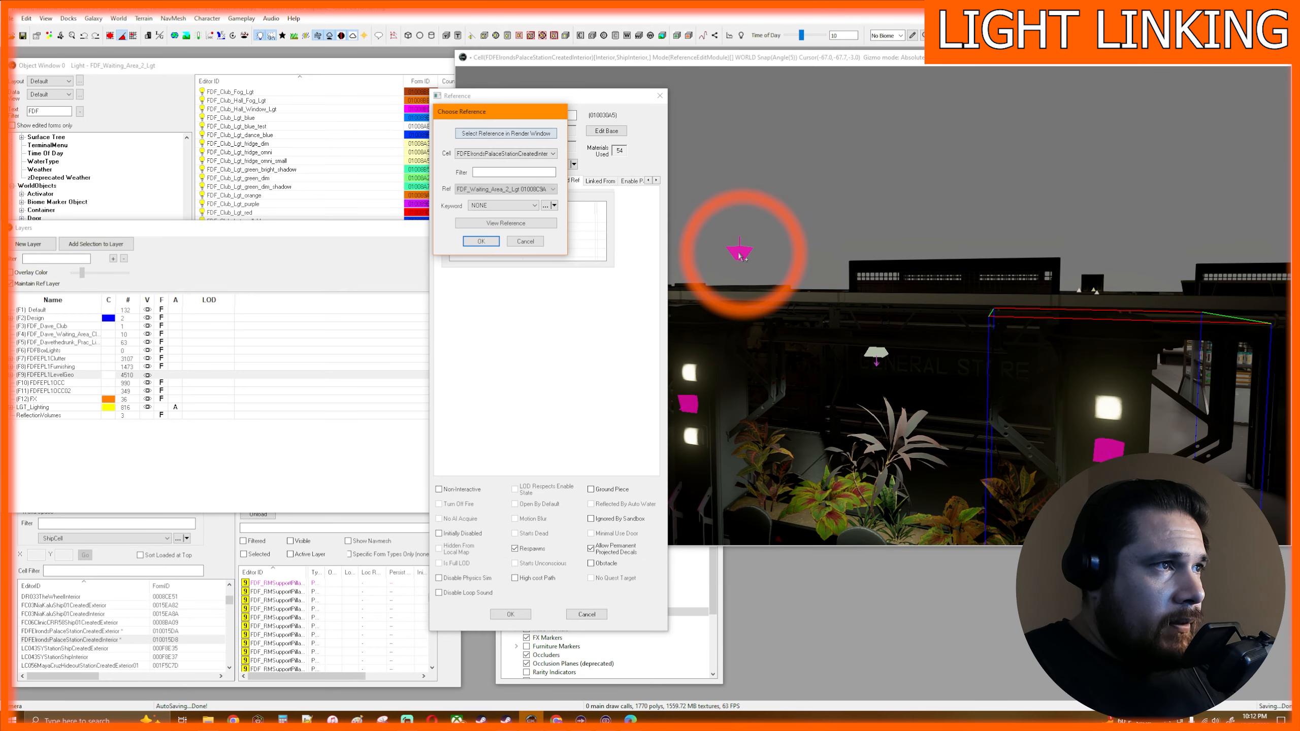
left_click(482, 241)
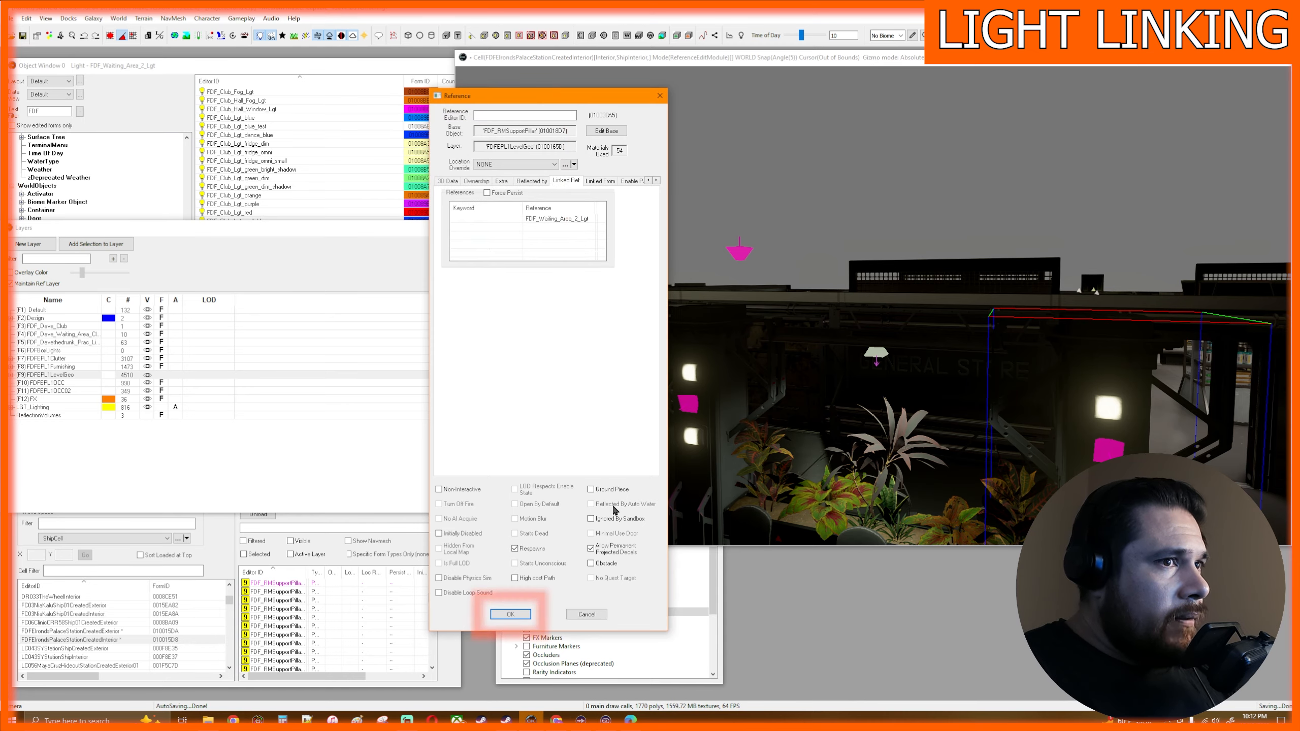
left_click(511, 615)
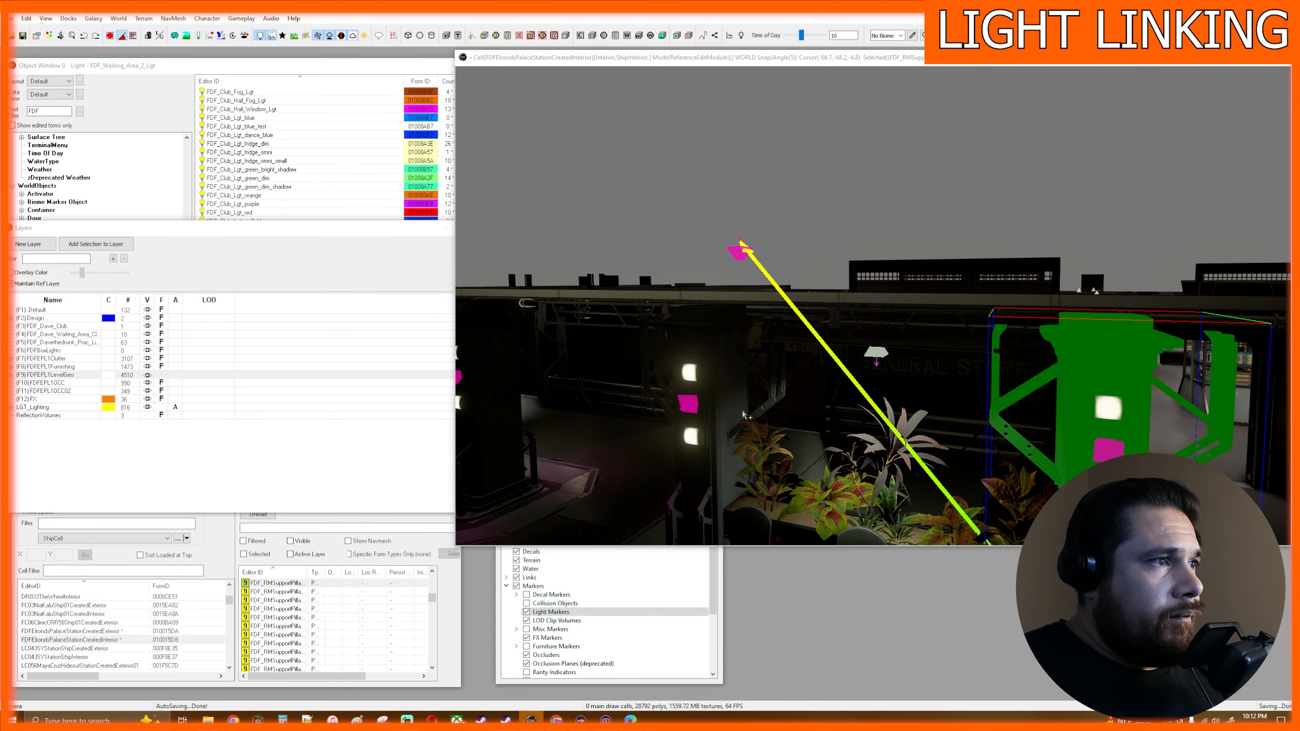
- Link the support pillar on the planter's other side to the same FDF_Waiting_Area_2_Lgt light by picking it in the scene
left_click(718, 399)
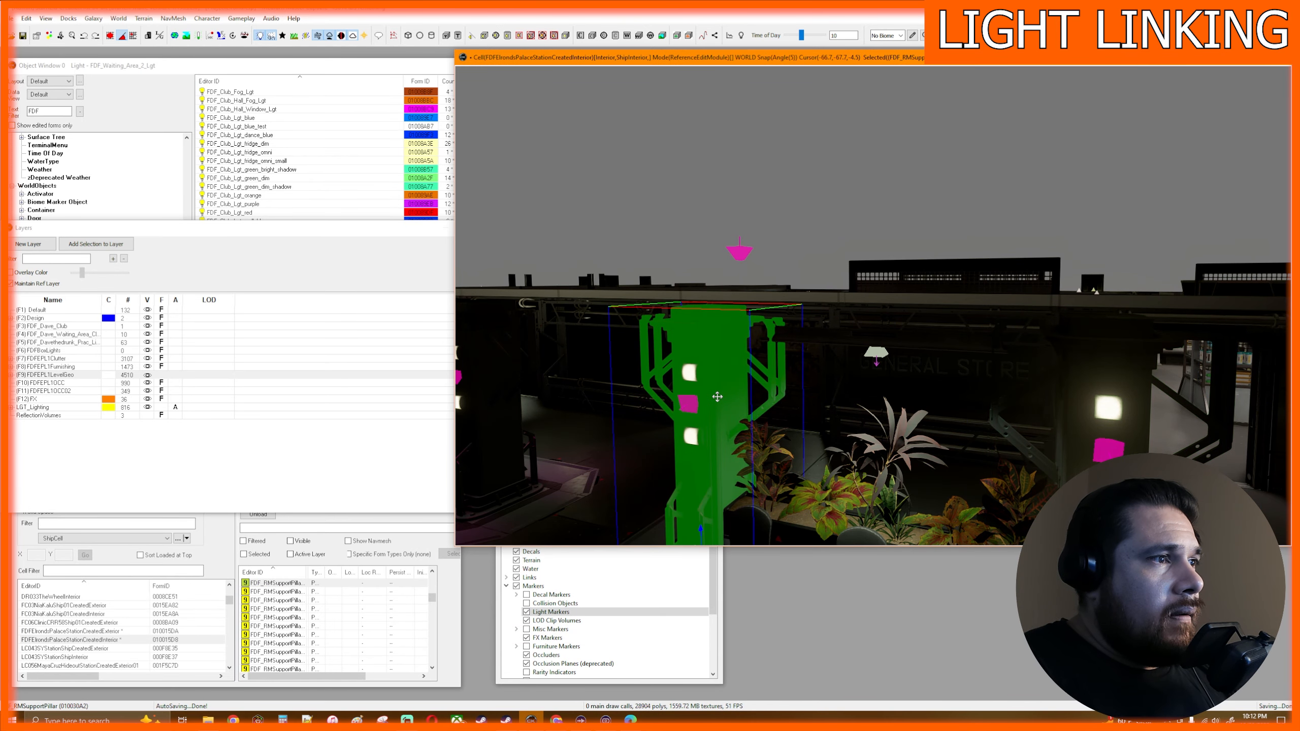
double_click(718, 397)
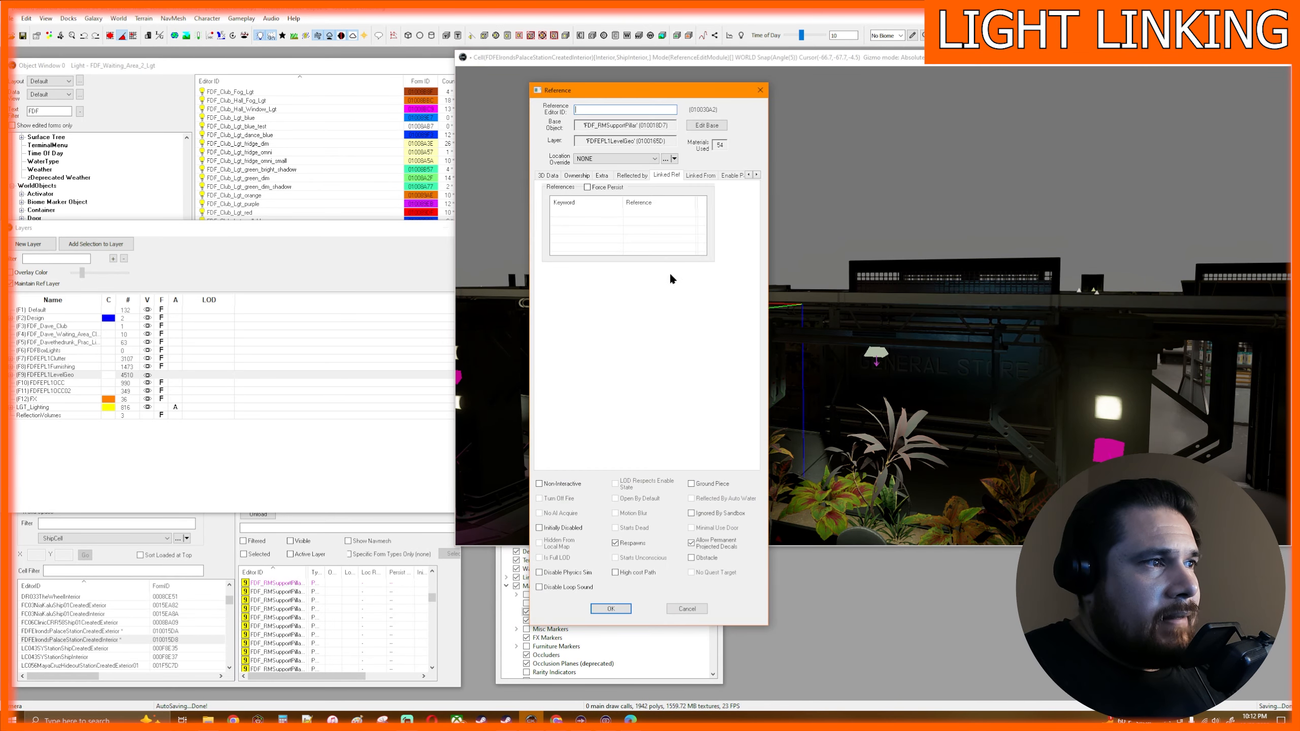
left_click_drag(673, 97, 506, 100)
right_click(457, 229)
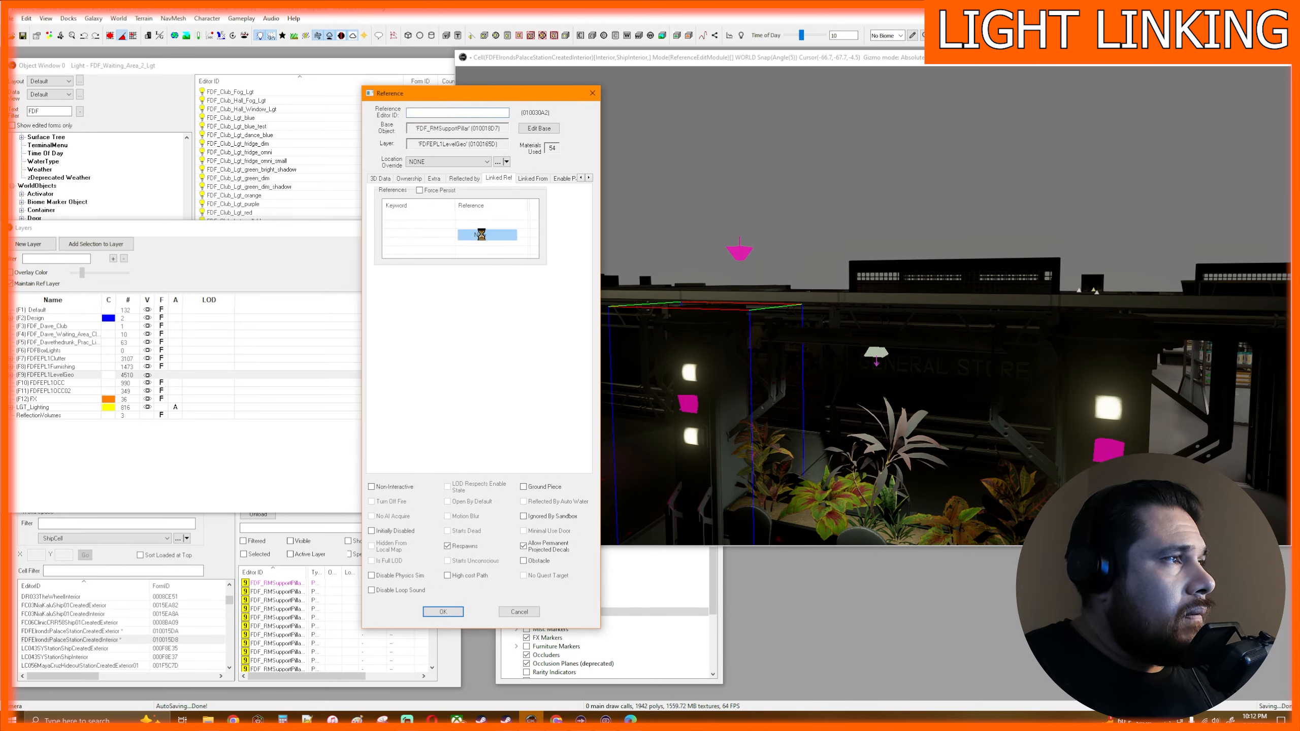
left_click(479, 235)
left_click(424, 131)
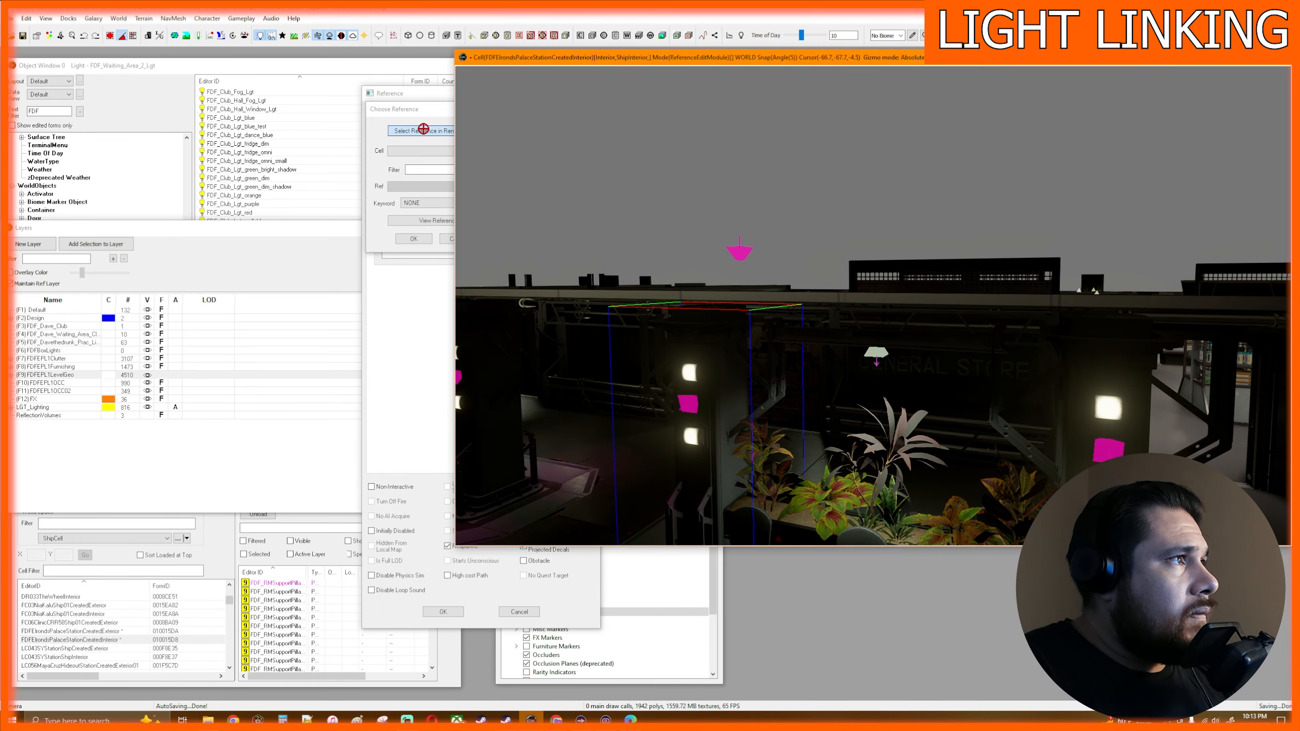
left_click(739, 253)
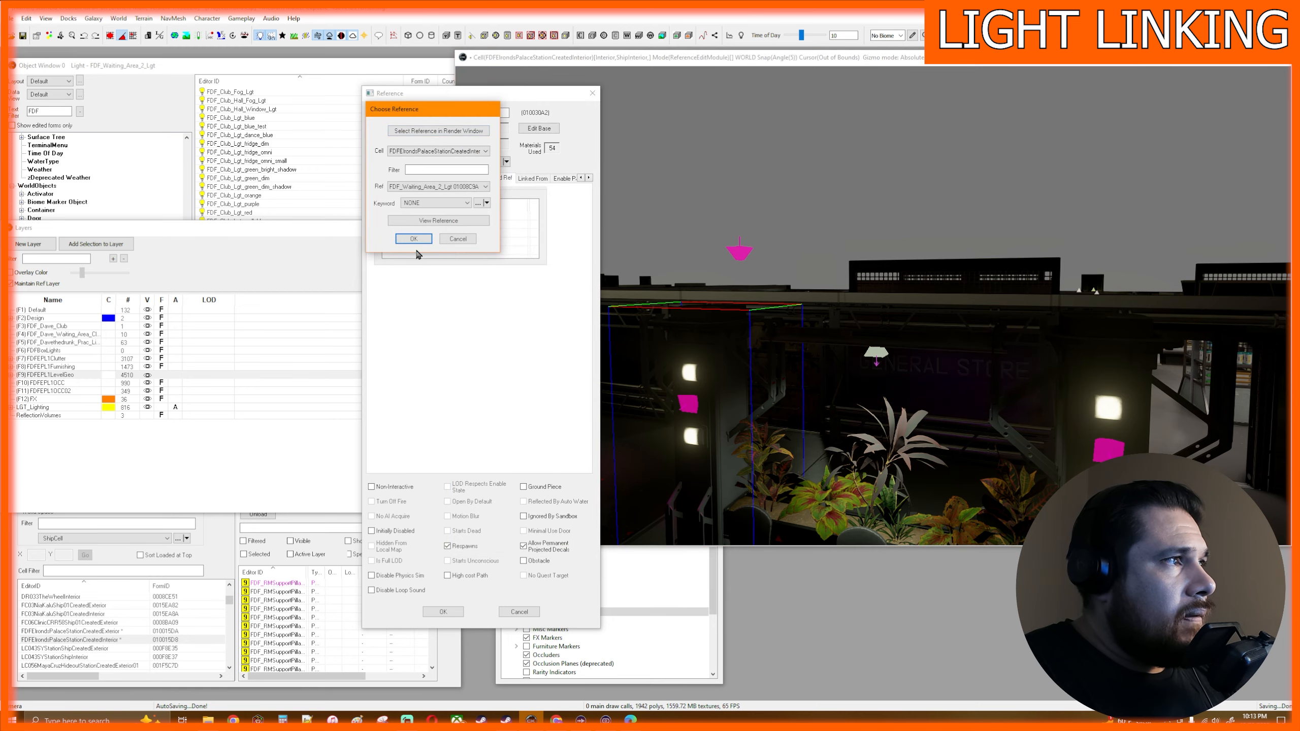
left_click(413, 239)
left_click(446, 612)
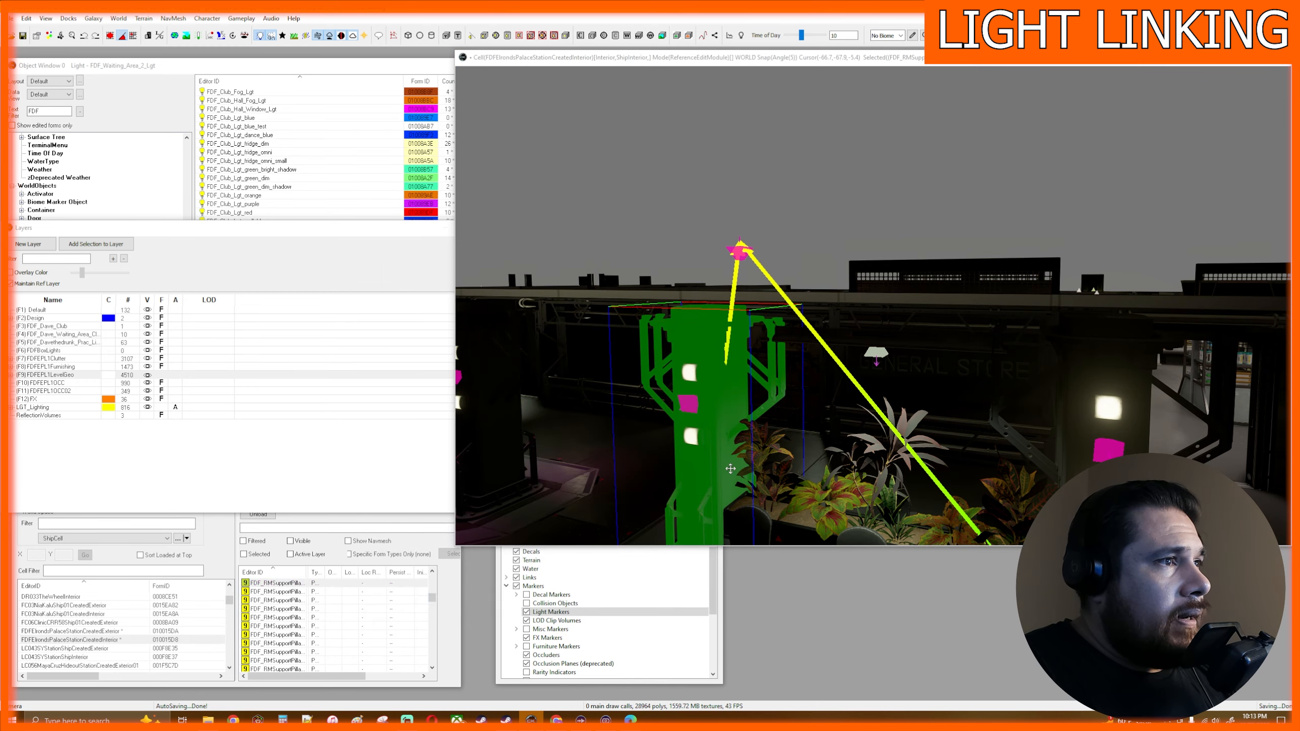
- Move the linked magenta light along the hall to a spot above the pillar at the neighbouring planter
middle_click_drag(706, 445, 791, 446)
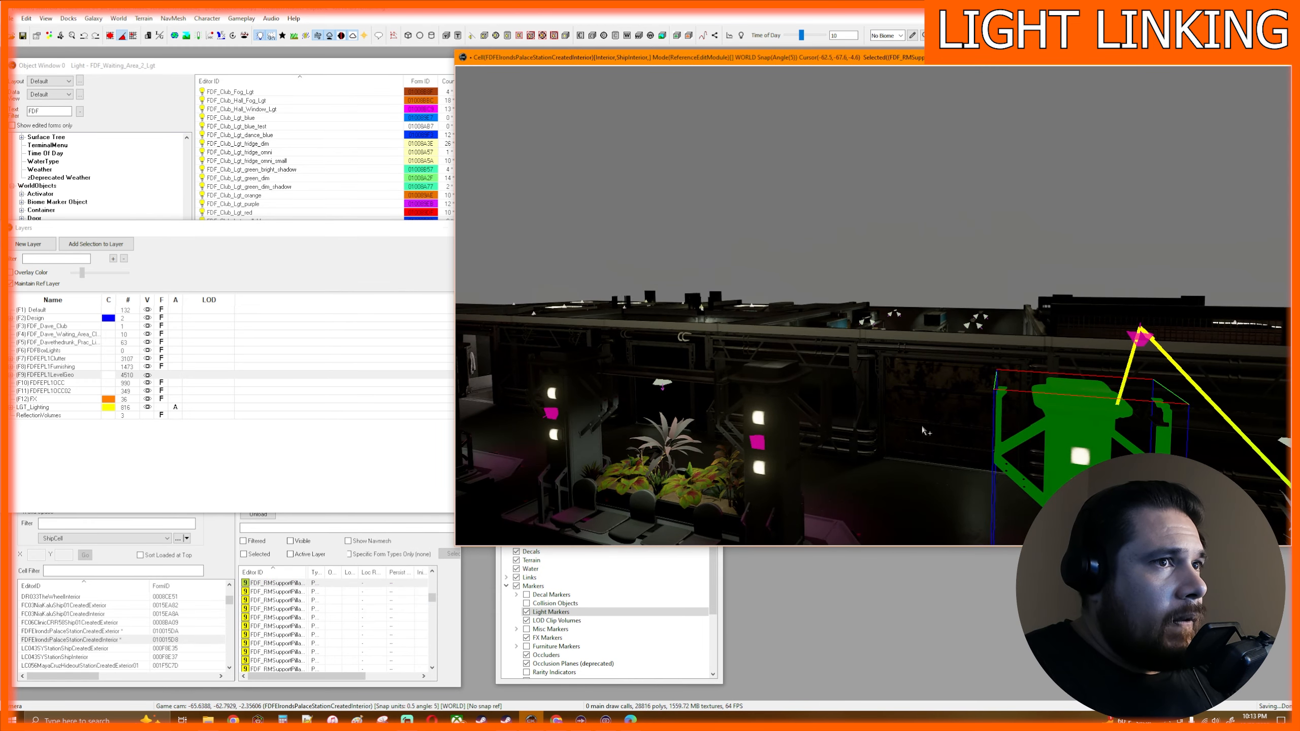
left_click(1144, 338)
left_click_drag(1112, 332, 742, 300)
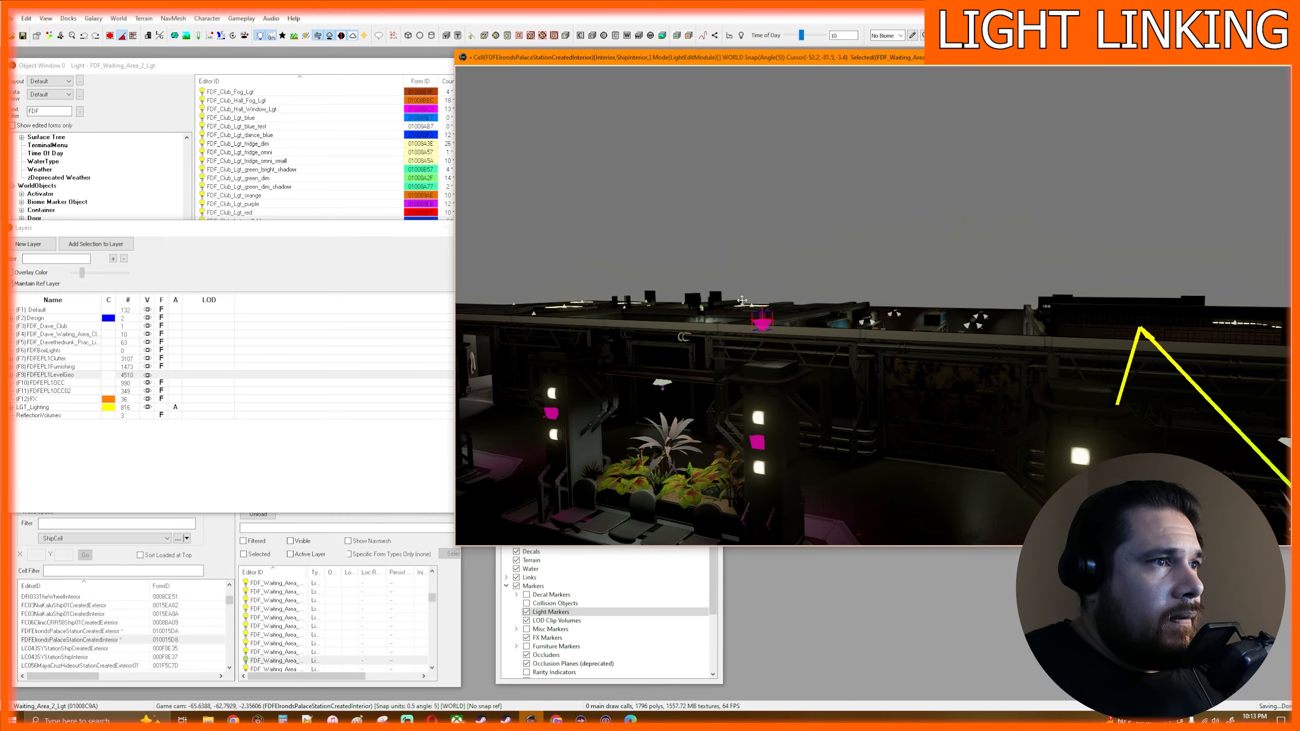
key("f")
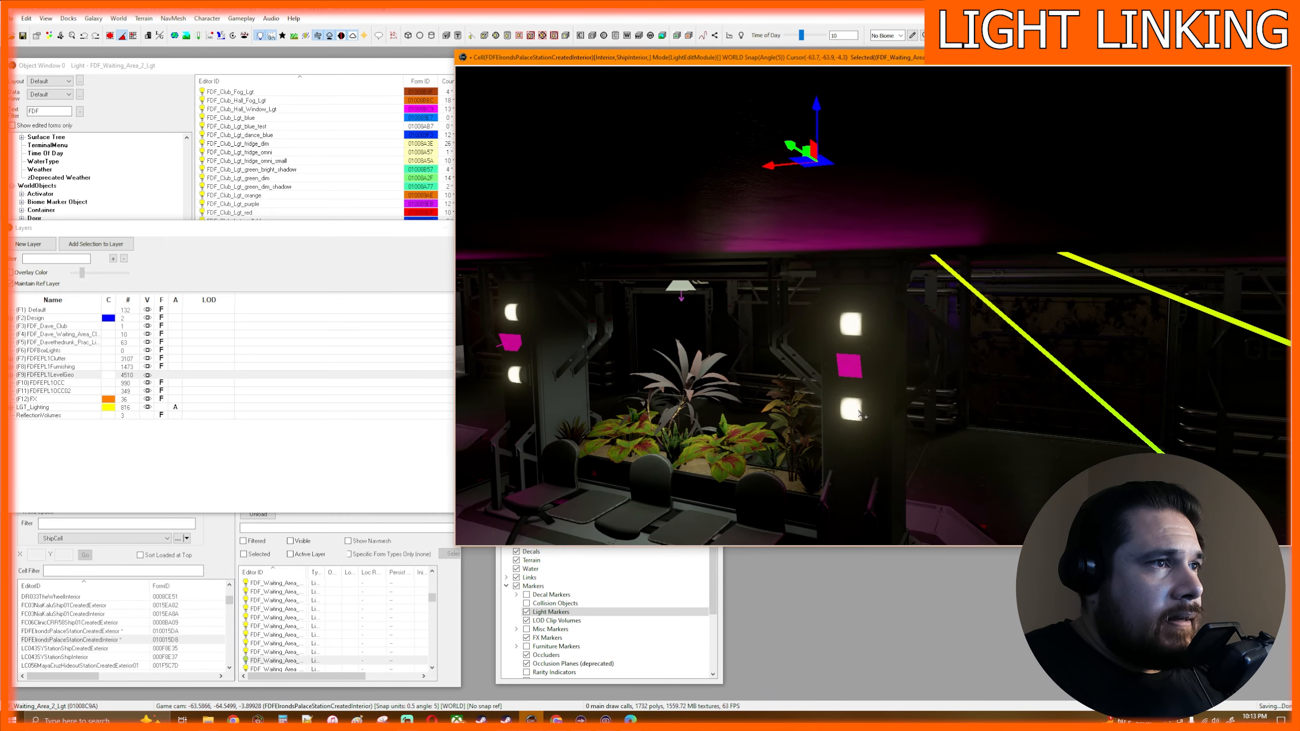
- Link the remaining support pillars up to the hall's open doorway to the FDF_Waiting_Area_2_Lgt light
double_click(887, 356)
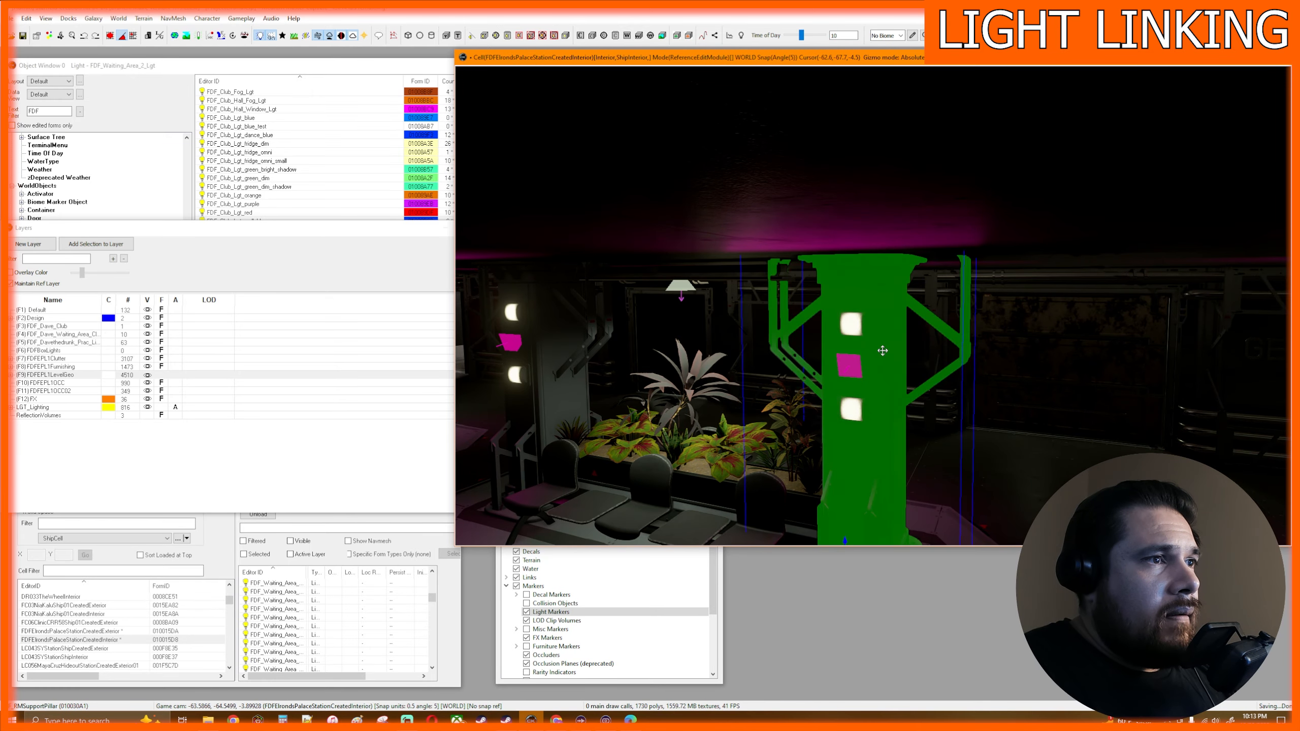
left_click(805, 216)
key("f")
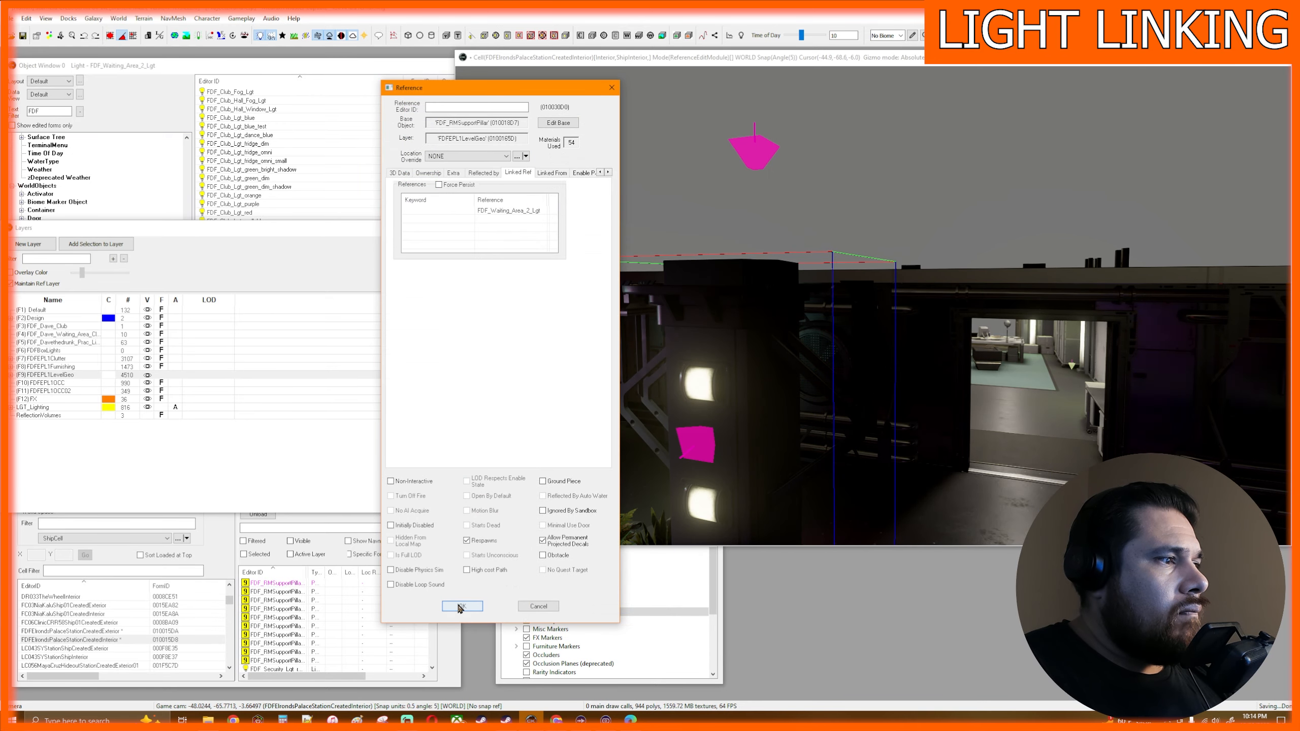
left_click(462, 606)
- Add FDF_Waiting_Area_2_Lgt as a linked reference of the unlinked pillar at the end of the last planter
middle_click_drag(772, 402, 782, 405)
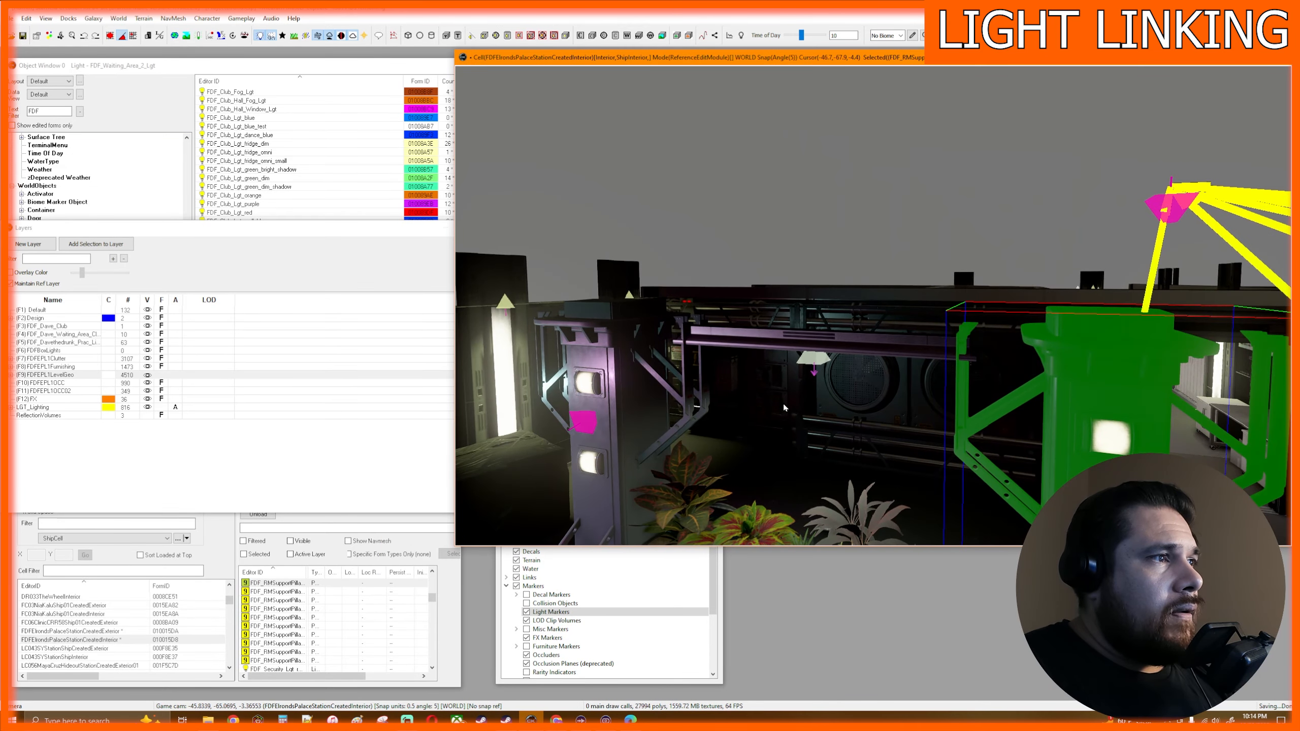
double_click(640, 413)
right_click(603, 231)
left_click(623, 235)
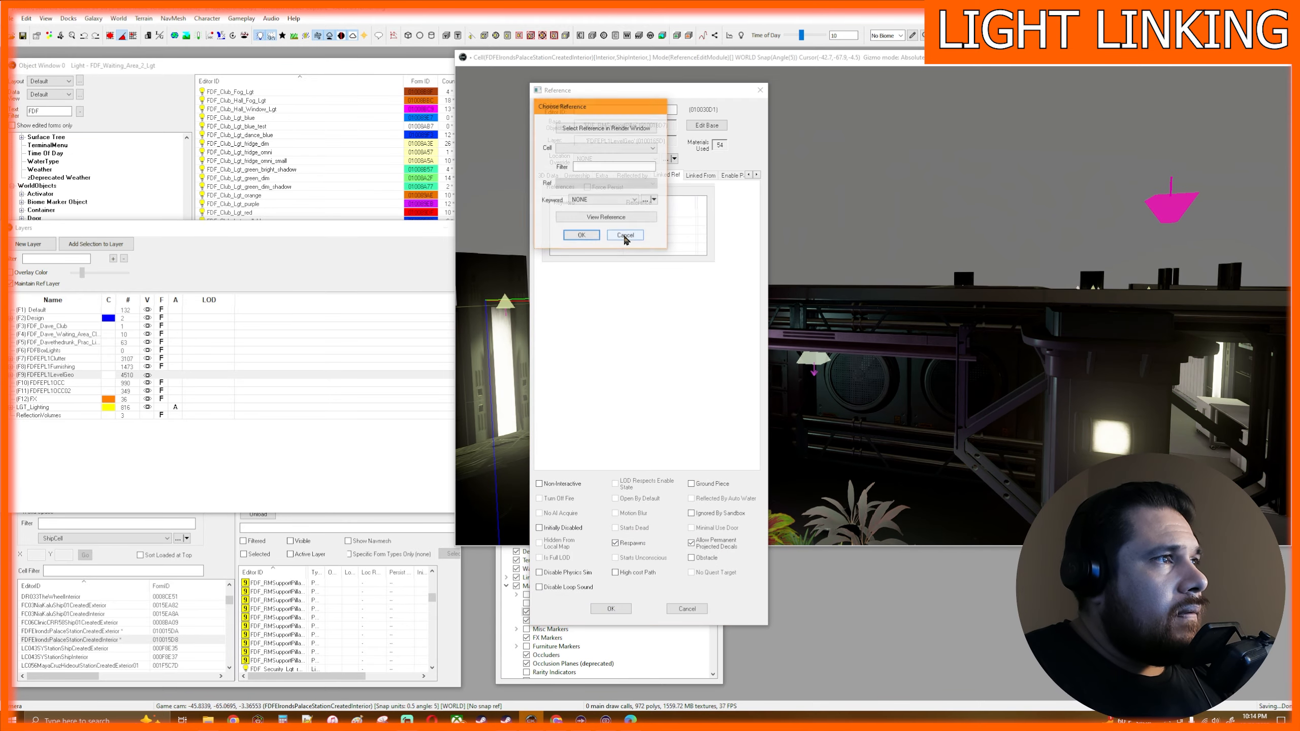
left_click(613, 127)
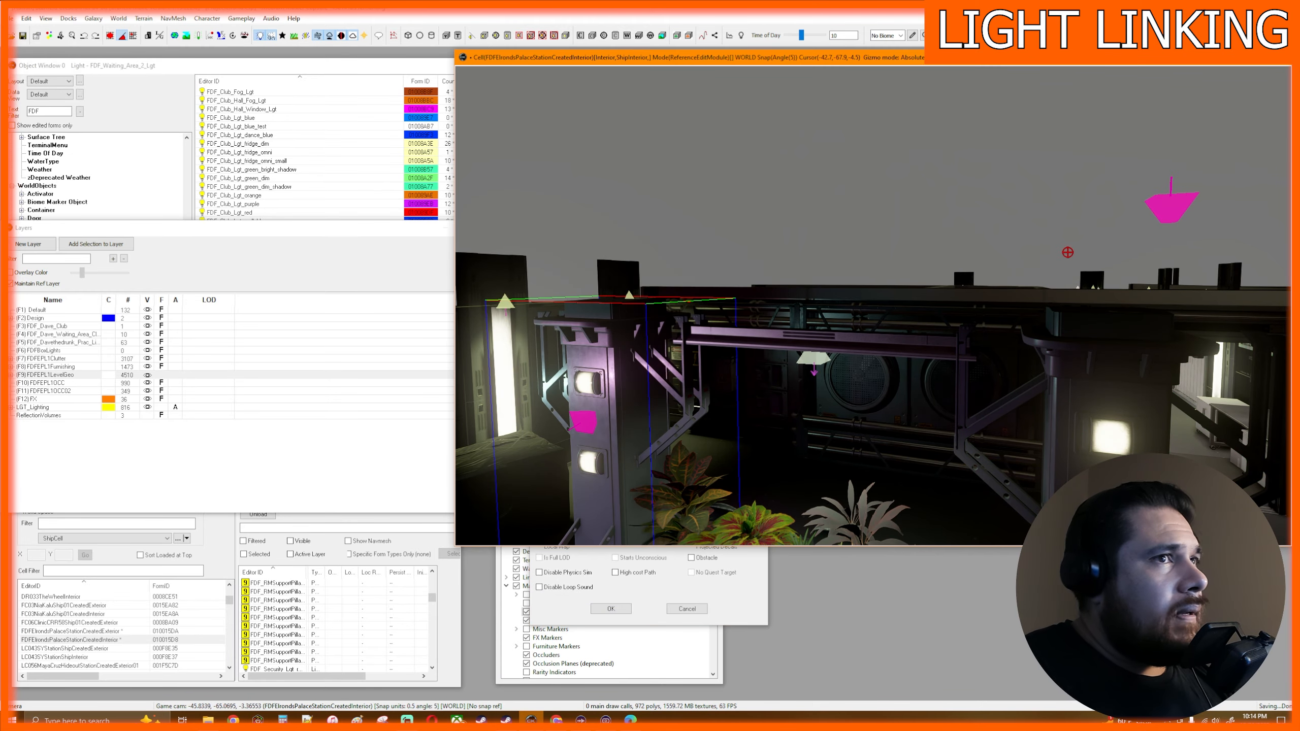
left_click(1171, 207)
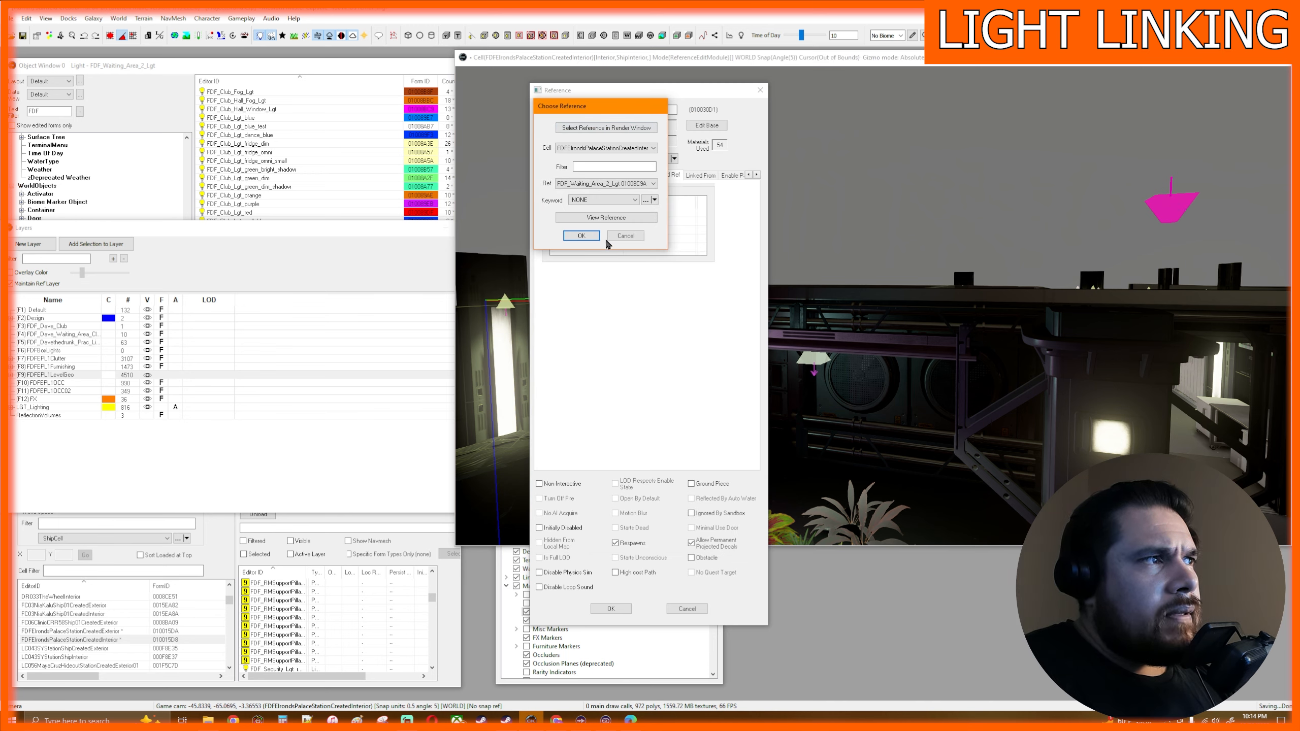
left_click(583, 237)
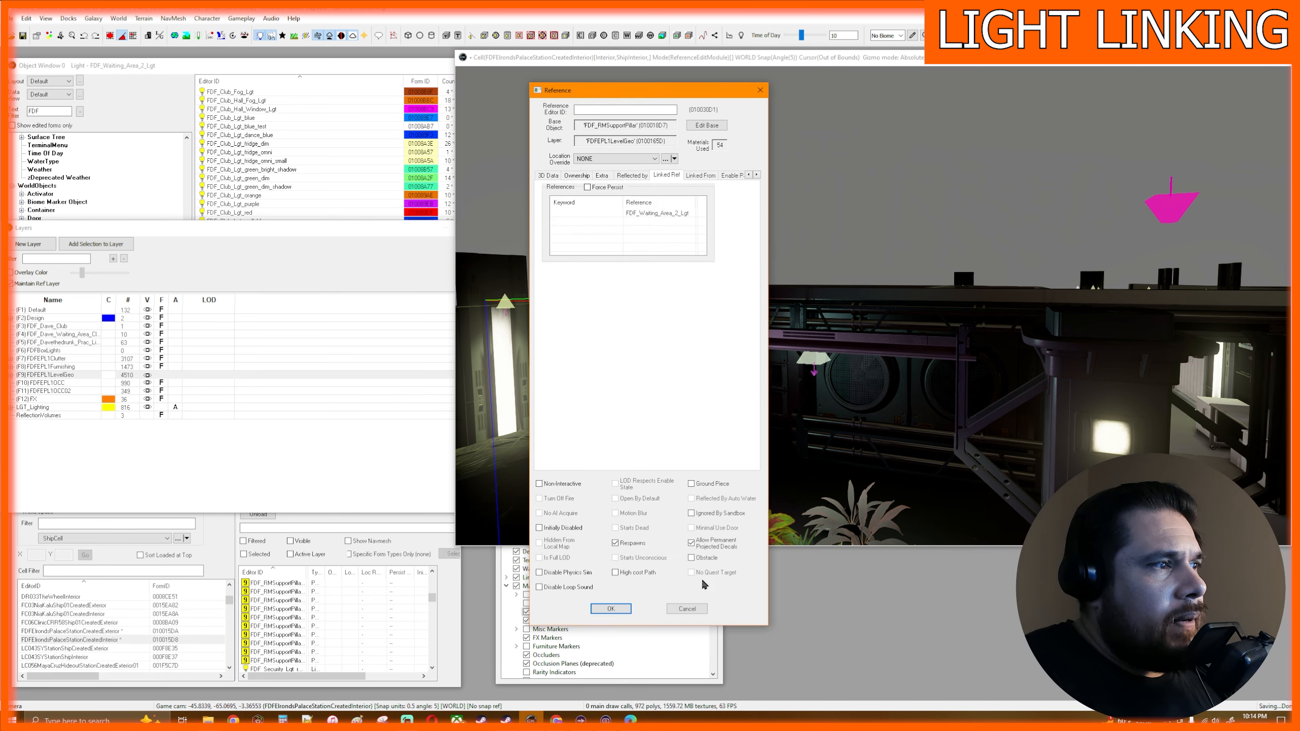
left_click(611, 608)
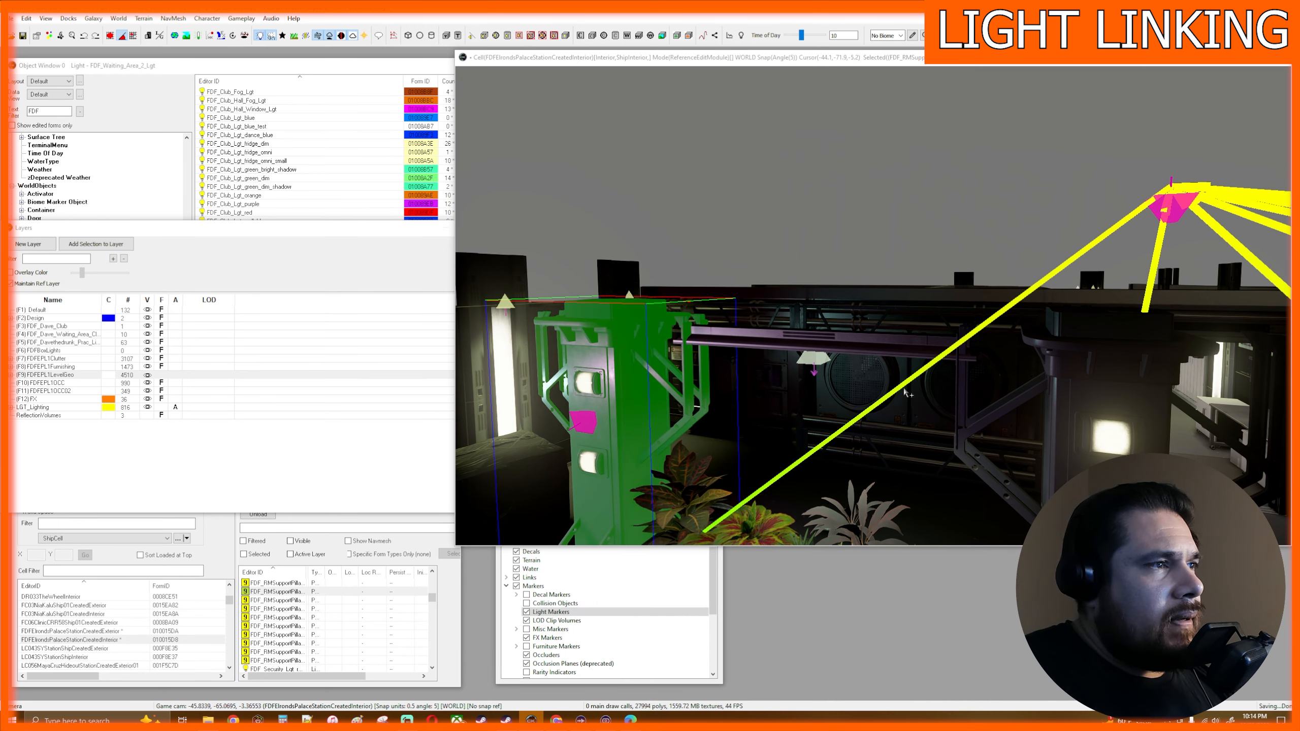
- Select the linked light and examine its link lines and the pillars' lighting along the whole hall
left_click(1176, 204)
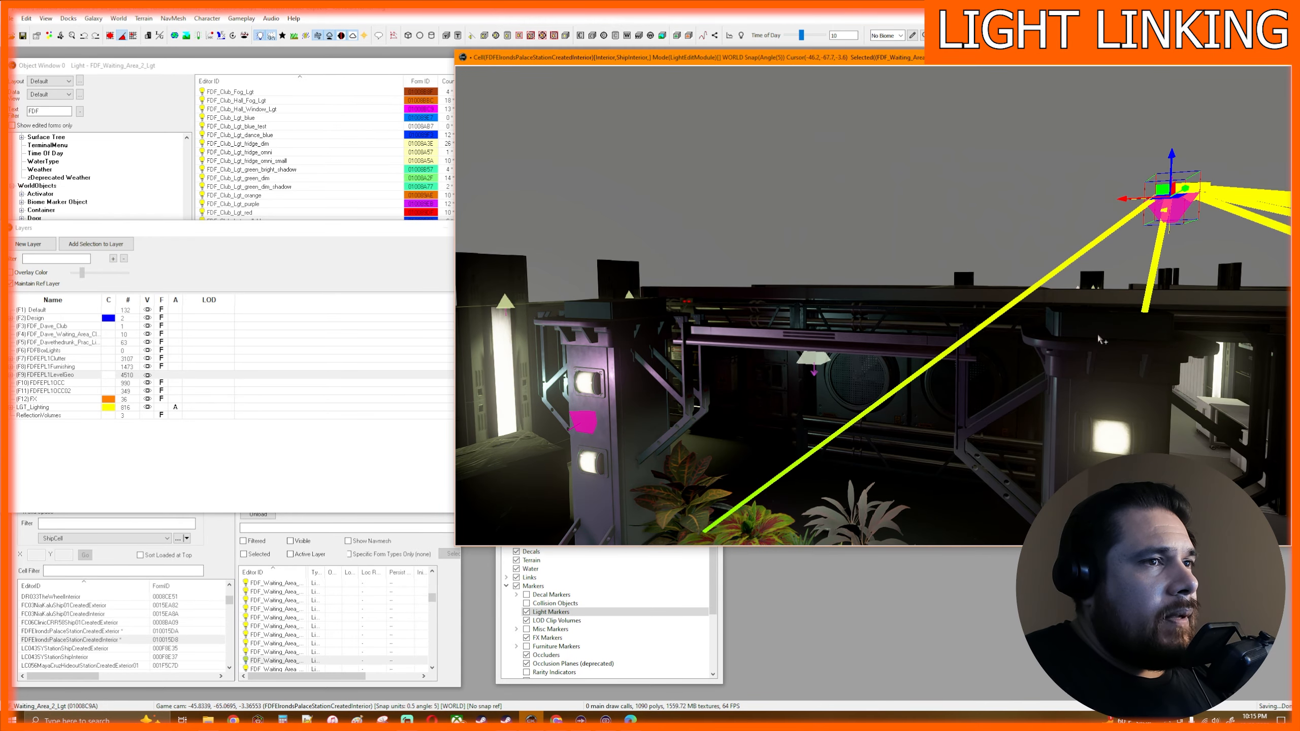
mouse_move(1011, 365)
middle_mouse_down("shift")
mouse_move(1059, 378)
mouse_move(975, 380)
mouse_move(1001, 386)
middle_mouse_up("shift")
scroll(973, 381, "down", 5)
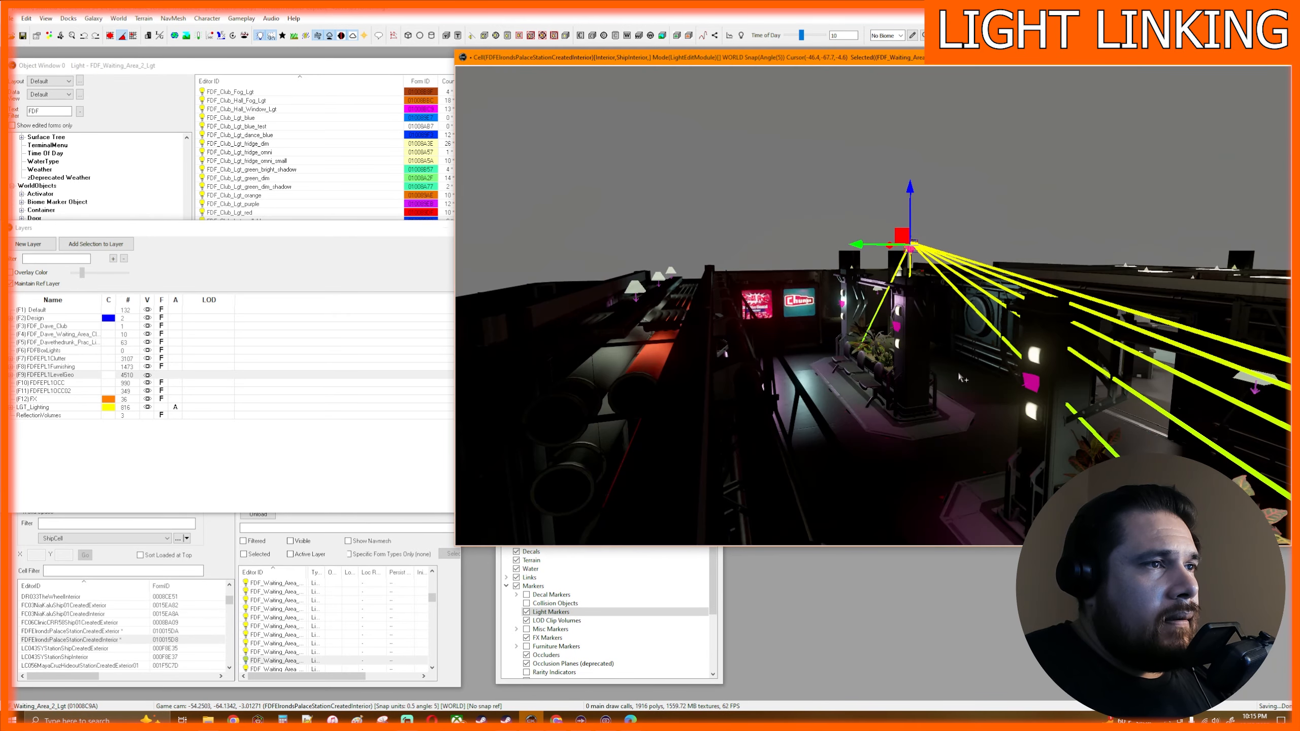
scroll(961, 378, "up", 5)
scroll(867, 373, "down", 3)
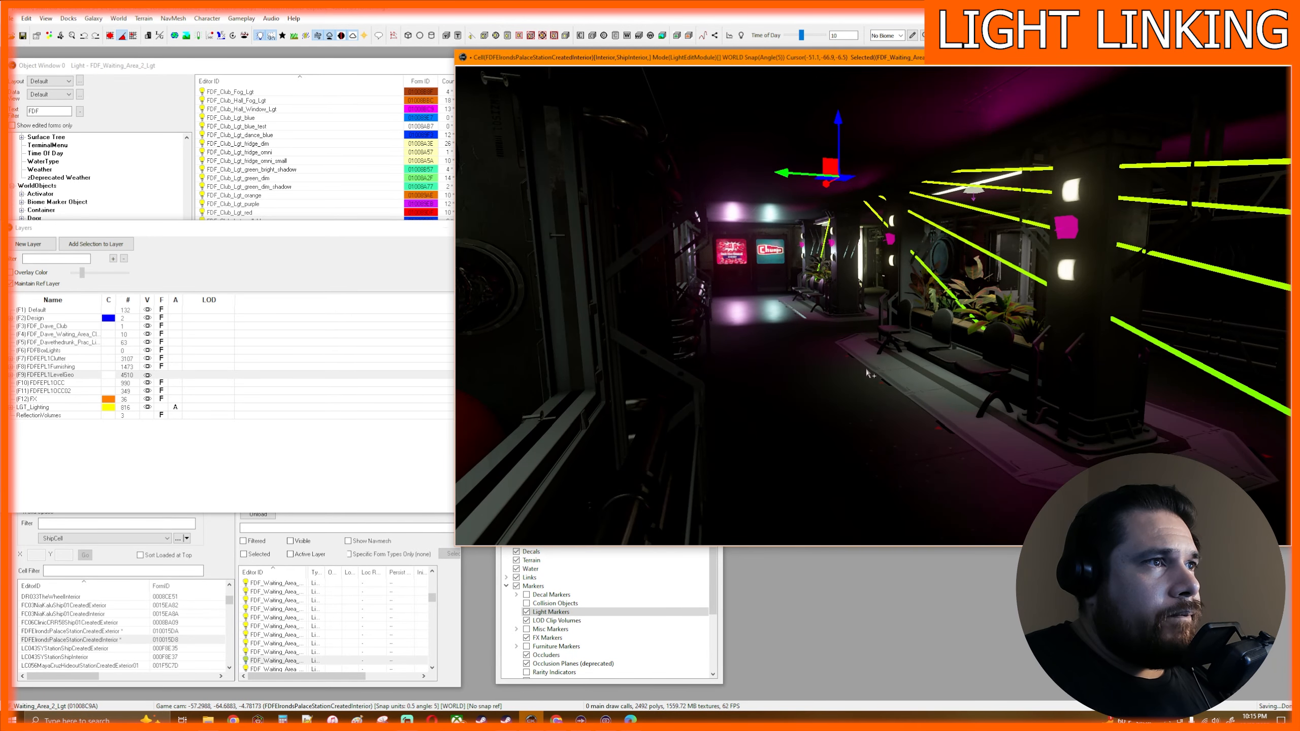
scroll(929, 399, "down", 2)
middle_click_drag(950, 403, 944, 405)
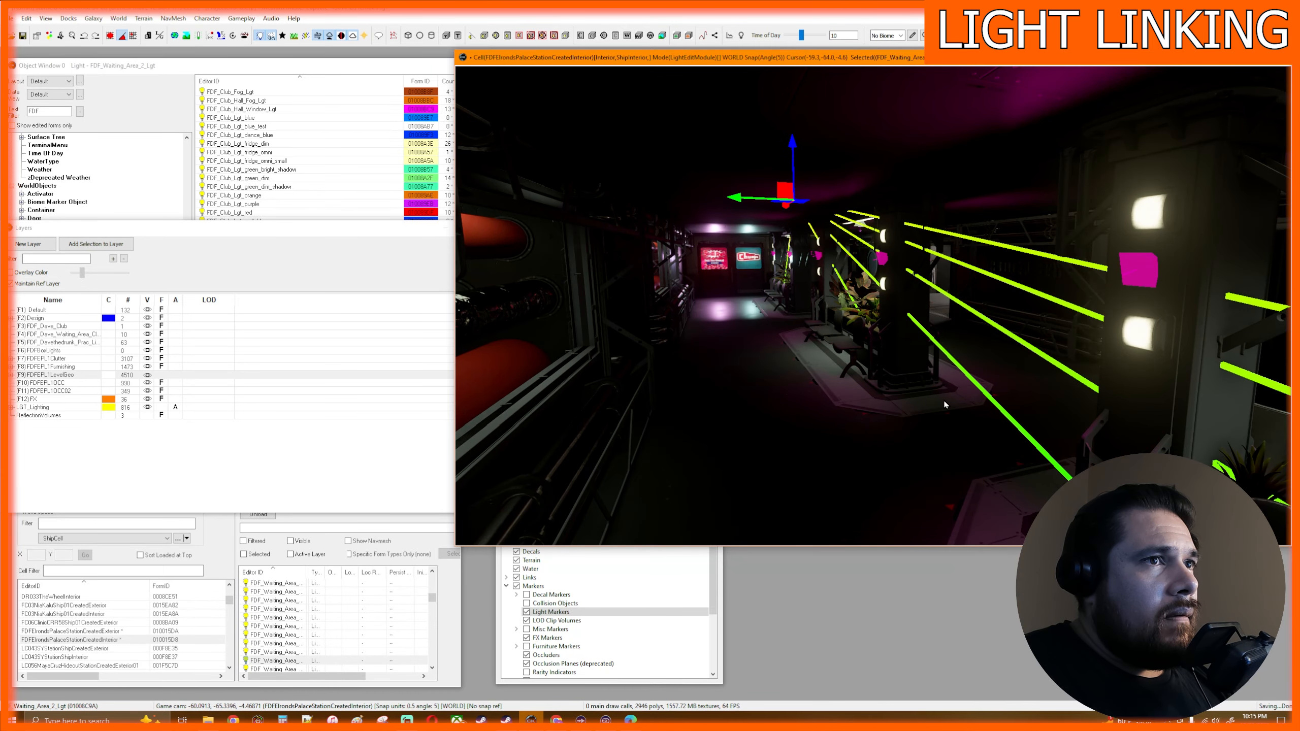
key("grave")
key("a")
key("d")
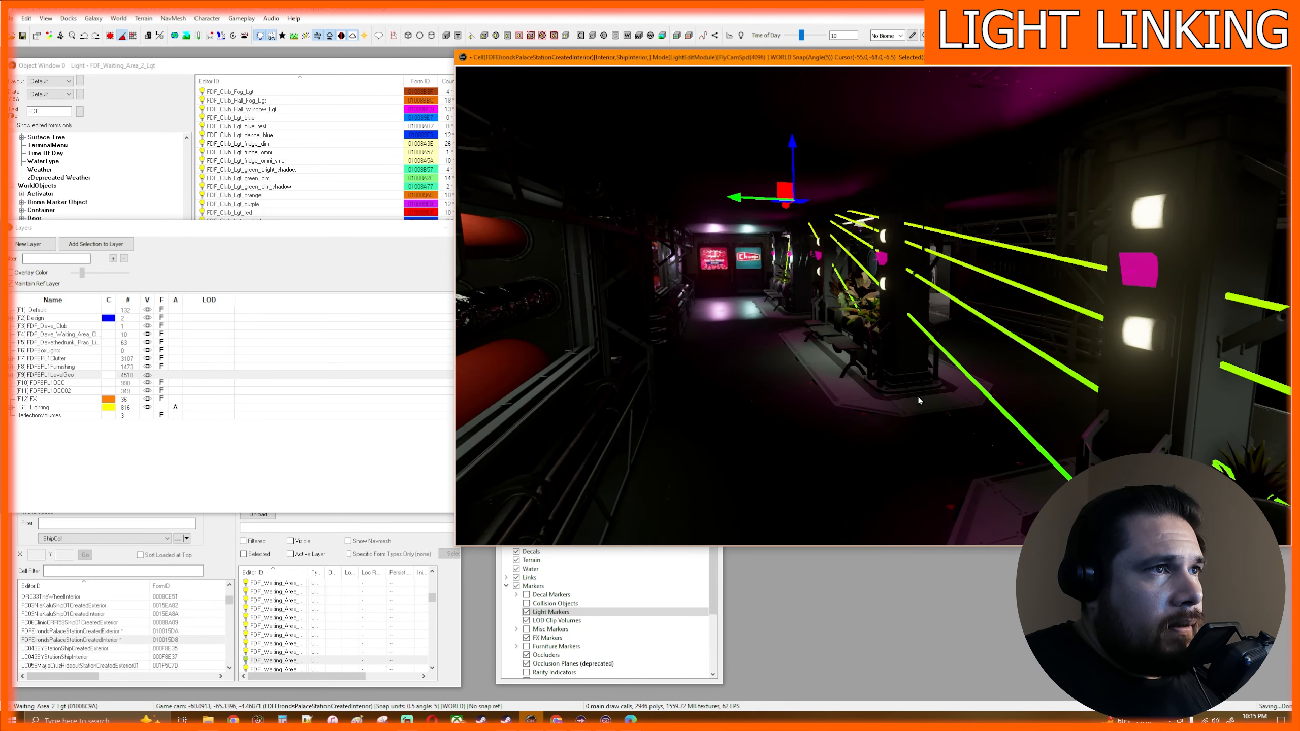
key("grave")
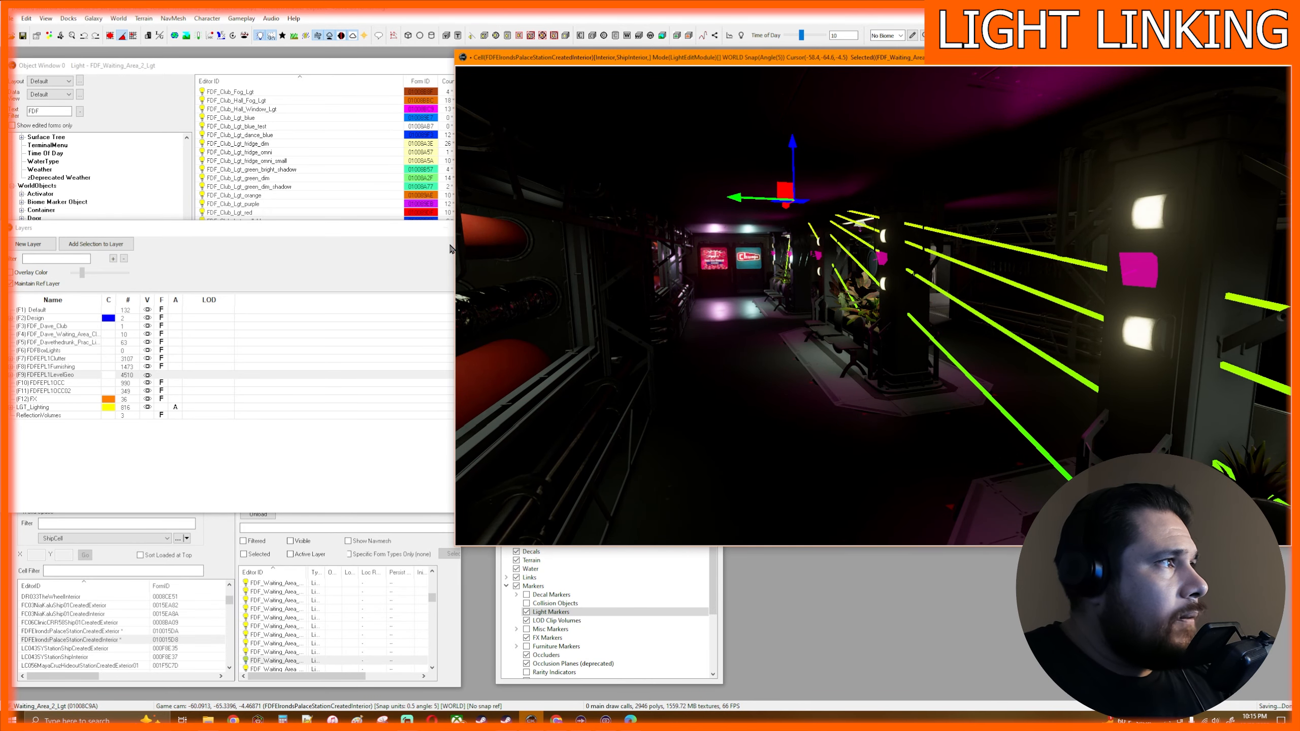
- Open the properties of the FDF_Waiting_Area_2_Lgt light object and apply its settings
left_click(315, 73)
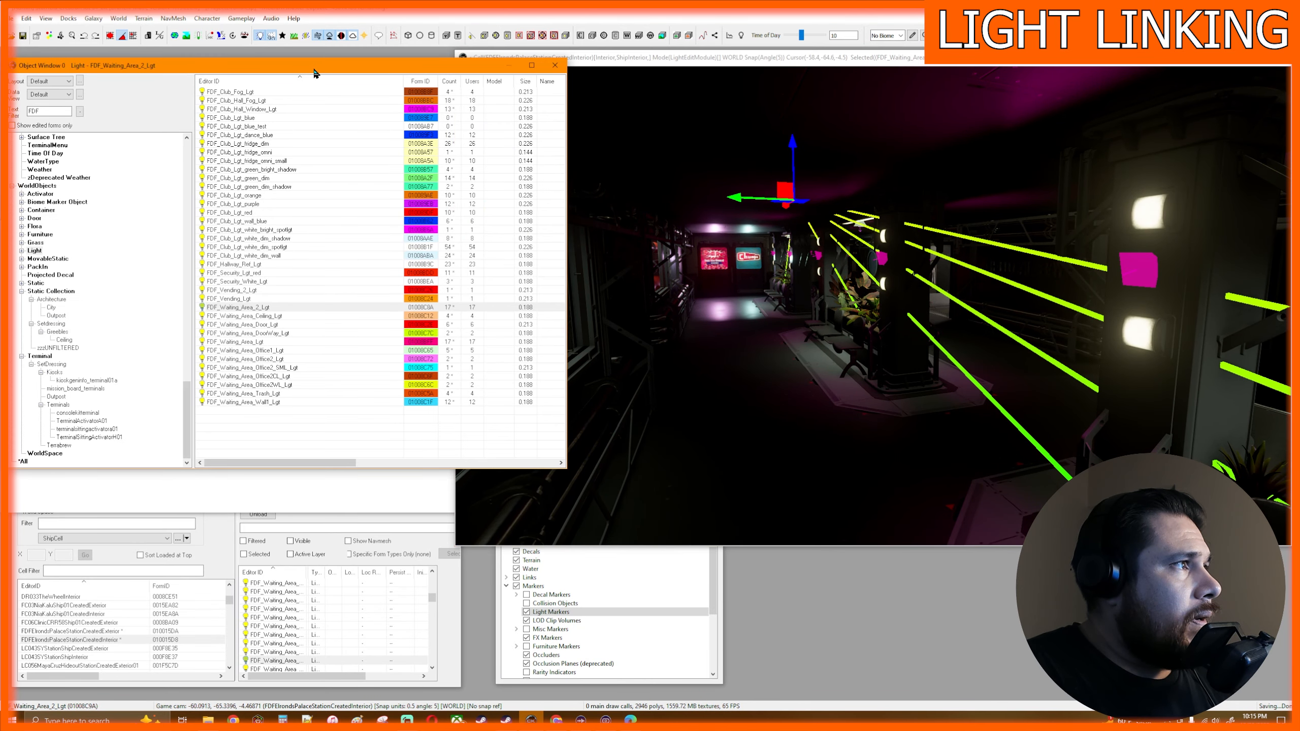
double_click(287, 309)
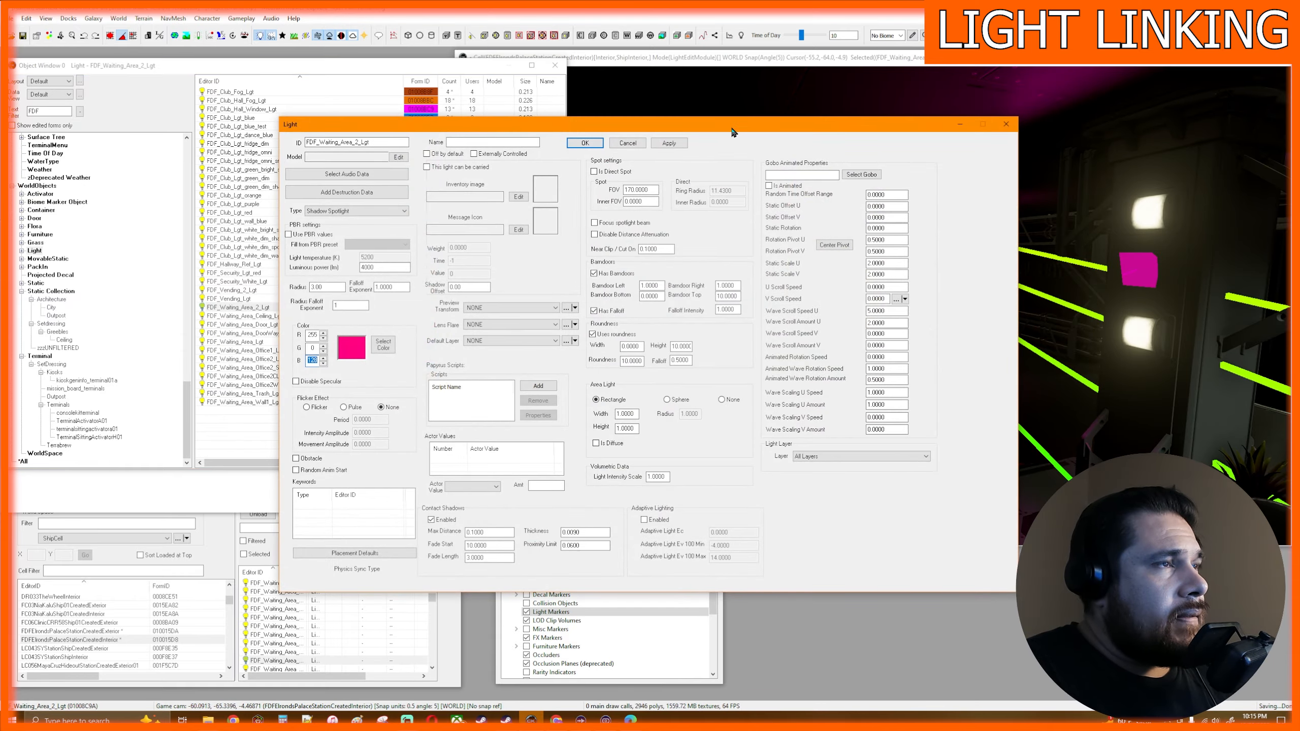
left_click_drag(732, 132, 591, 361)
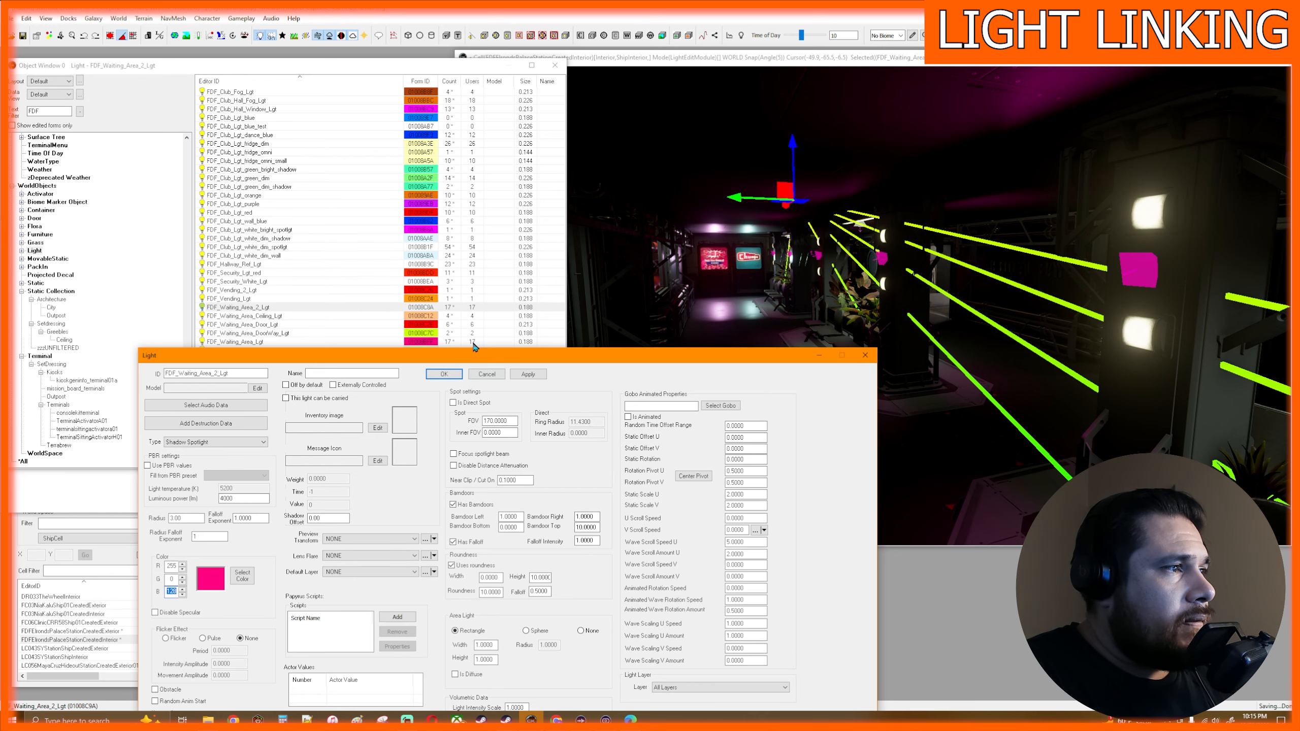
left_click(527, 378)
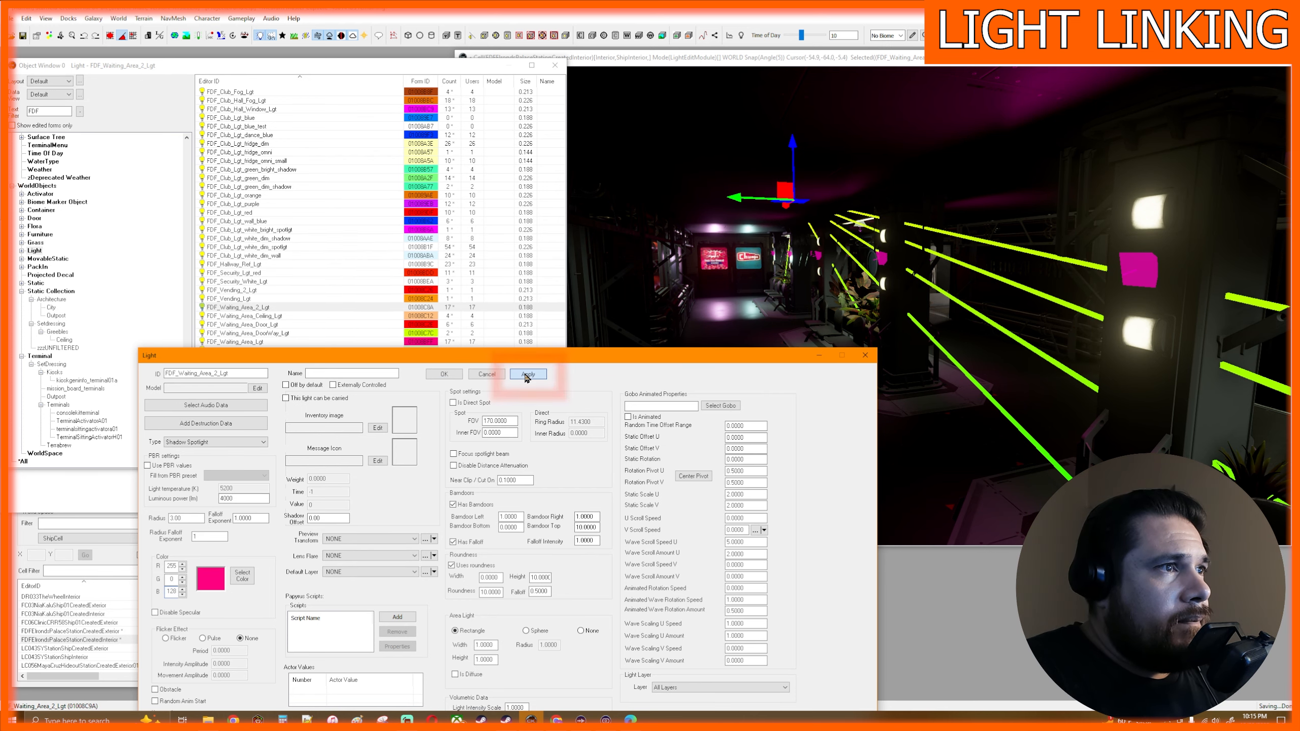
- Accept the FDF_Waiting_Area_2_Lgt properties and examine the magenta lighting on the pillars along the hall
left_click(444, 375)
middle_click_drag(900, 368, 981, 393)
scroll(857, 365, "down", 3)
scroll(952, 382, "down", 3)
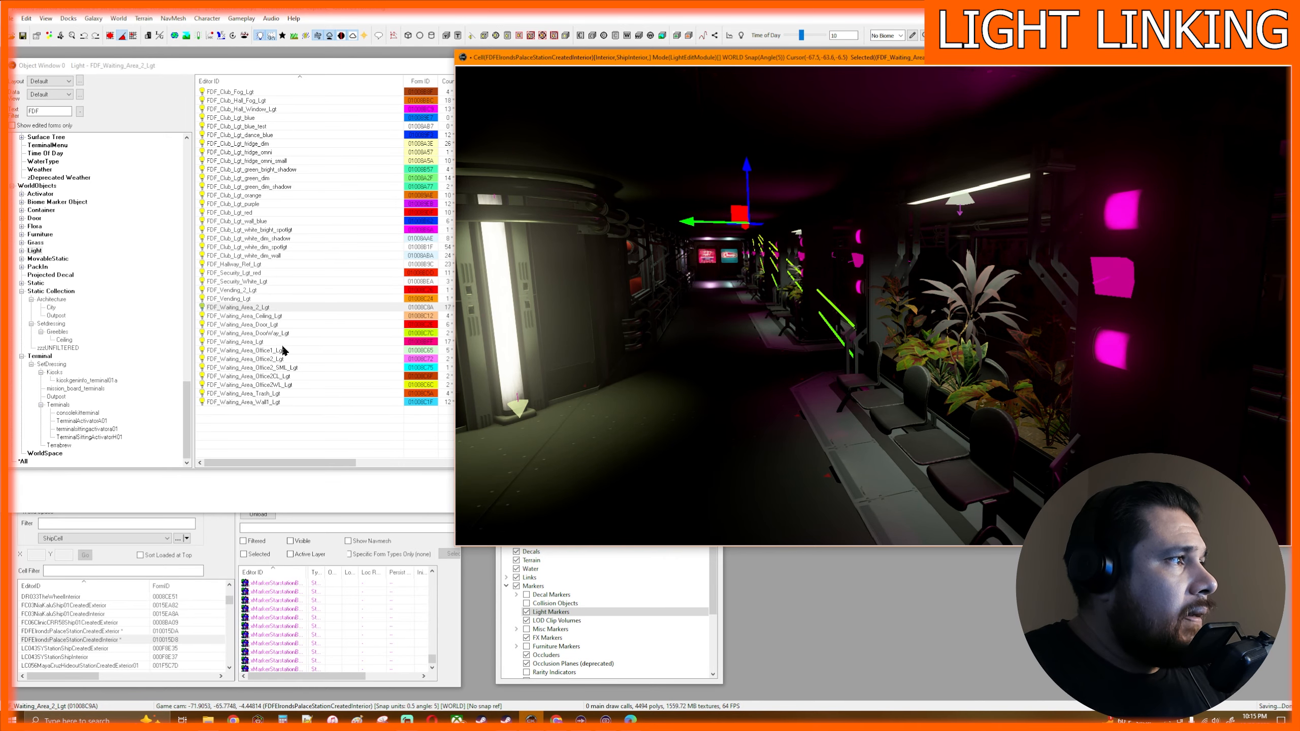
- Reopen the FDF_Waiting_Area_2_Lgt light object, set its color to green (128, 255, 0) and apply the change
double_click(273, 309)
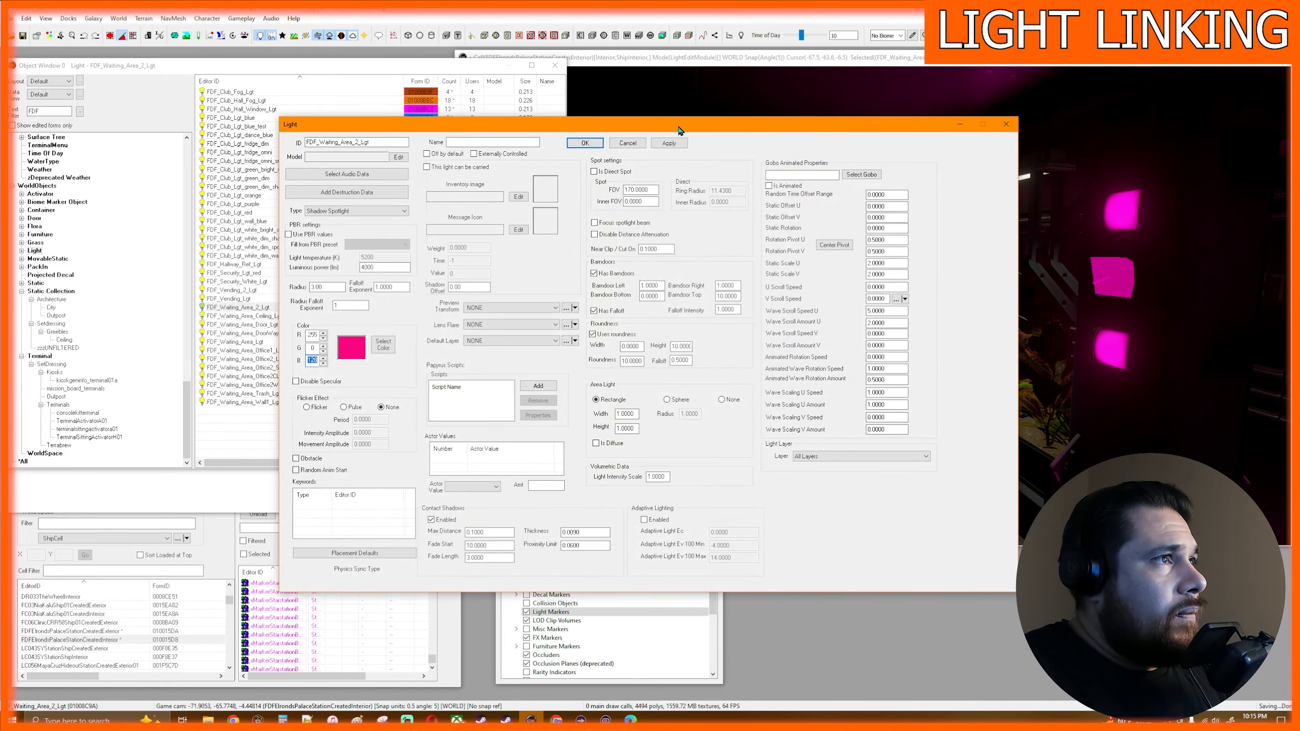
left_click_drag(679, 131, 500, 318)
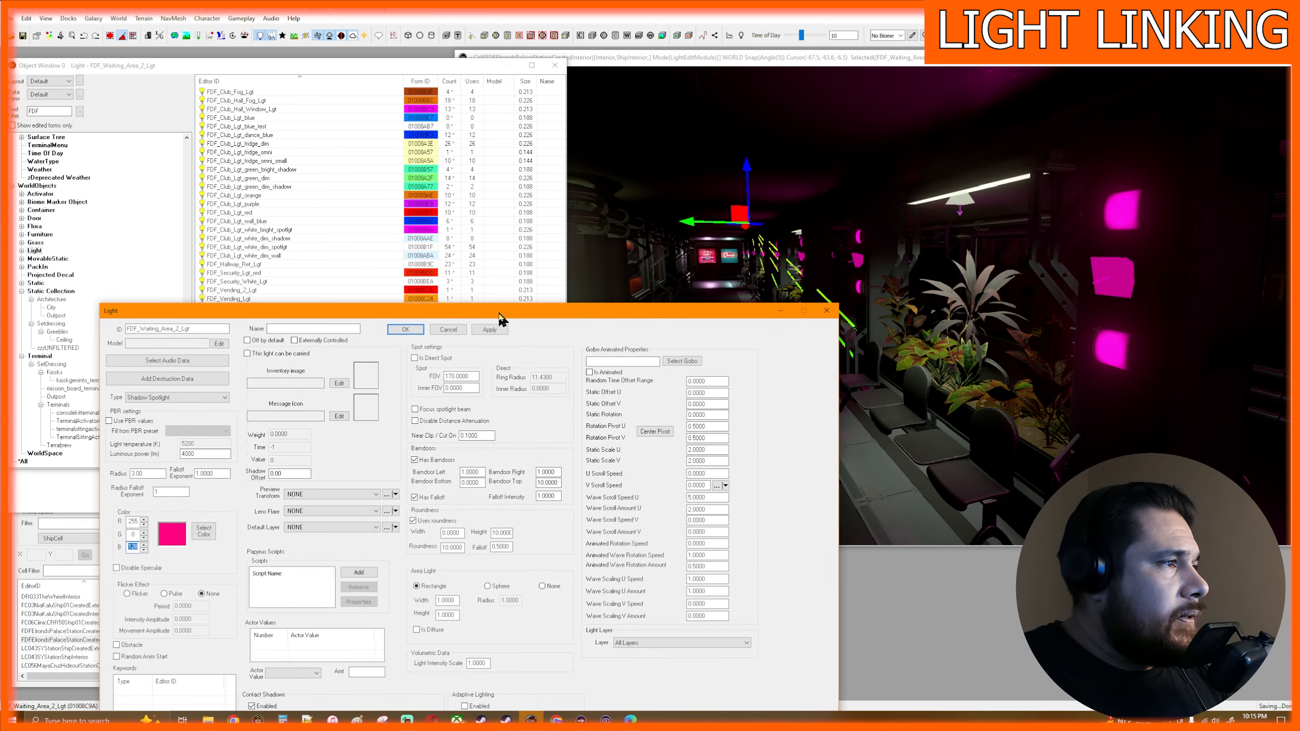
left_click(207, 535)
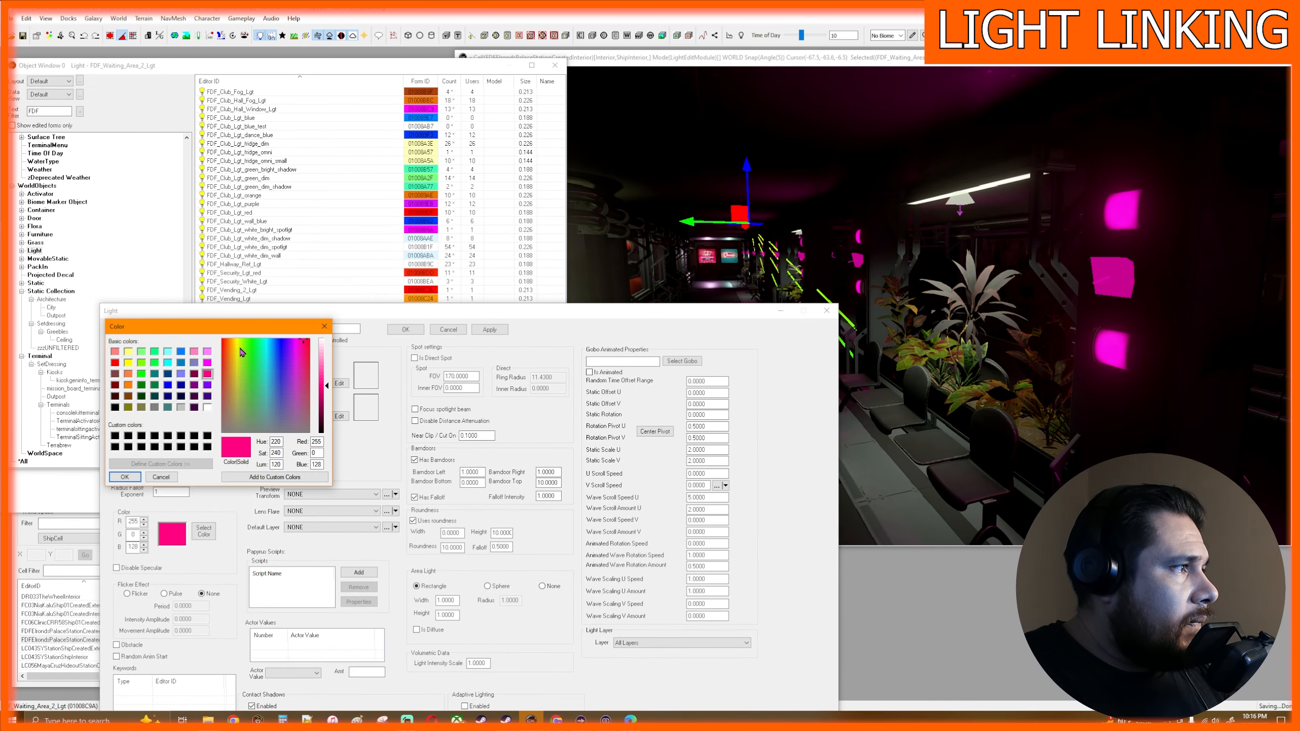
left_click(141, 363)
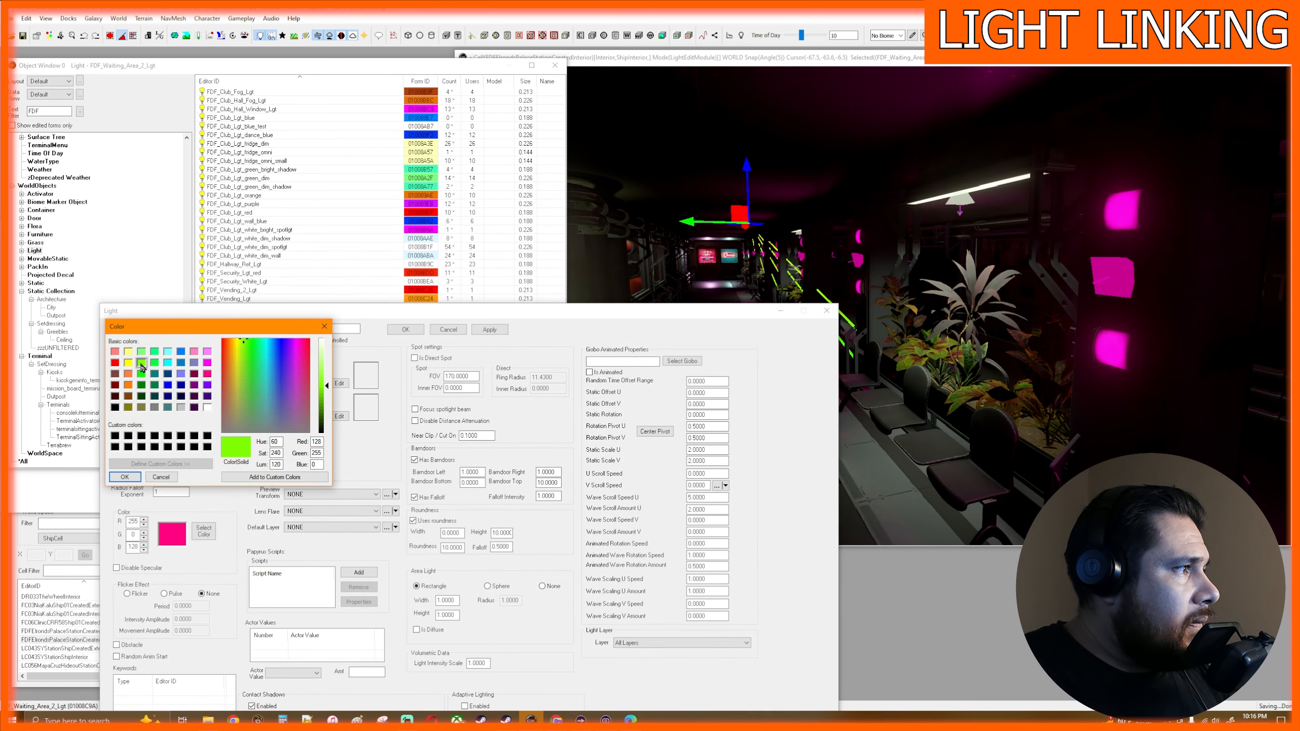
left_click(125, 477)
left_click(490, 330)
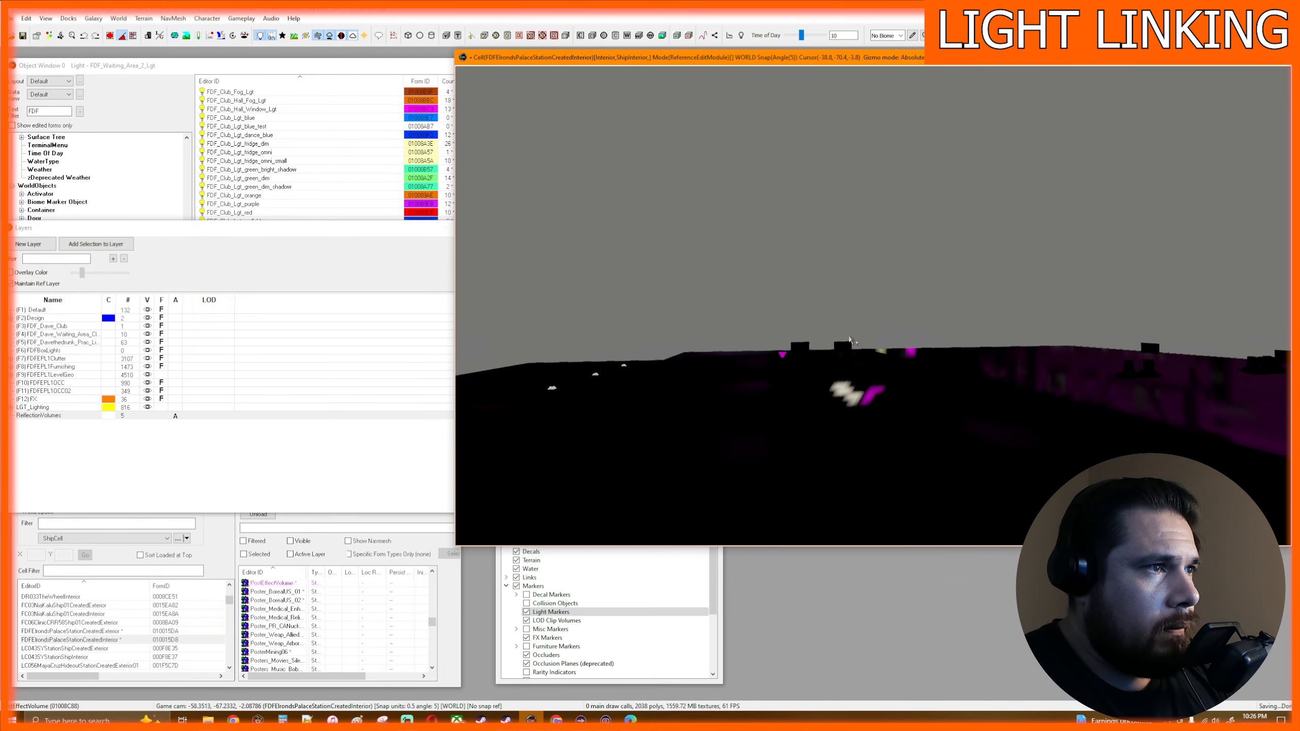
- Select the raised FDF_Waiting_Area_2_Lgt light above the station and examine its link lines to the pillars from outside and inside the hall
mouse_move(852, 344)
middle_mouse_down()
mouse_move(859, 329)
mouse_move(867, 337)
middle_mouse_up()
scroll(899, 327, "up", 2)
scroll(899, 327, "up", 1)
left_click(967, 309)
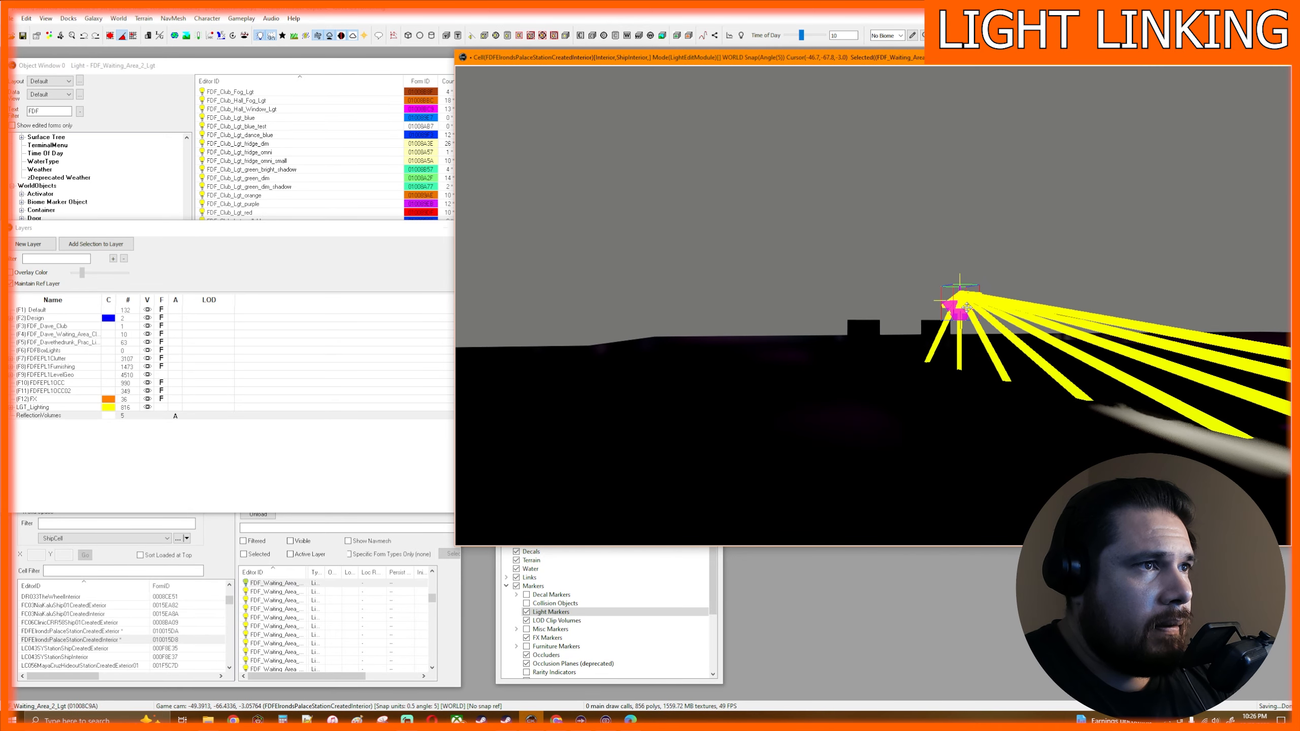
scroll(959, 378, "up", 4)
scroll(998, 375, "down", 5)
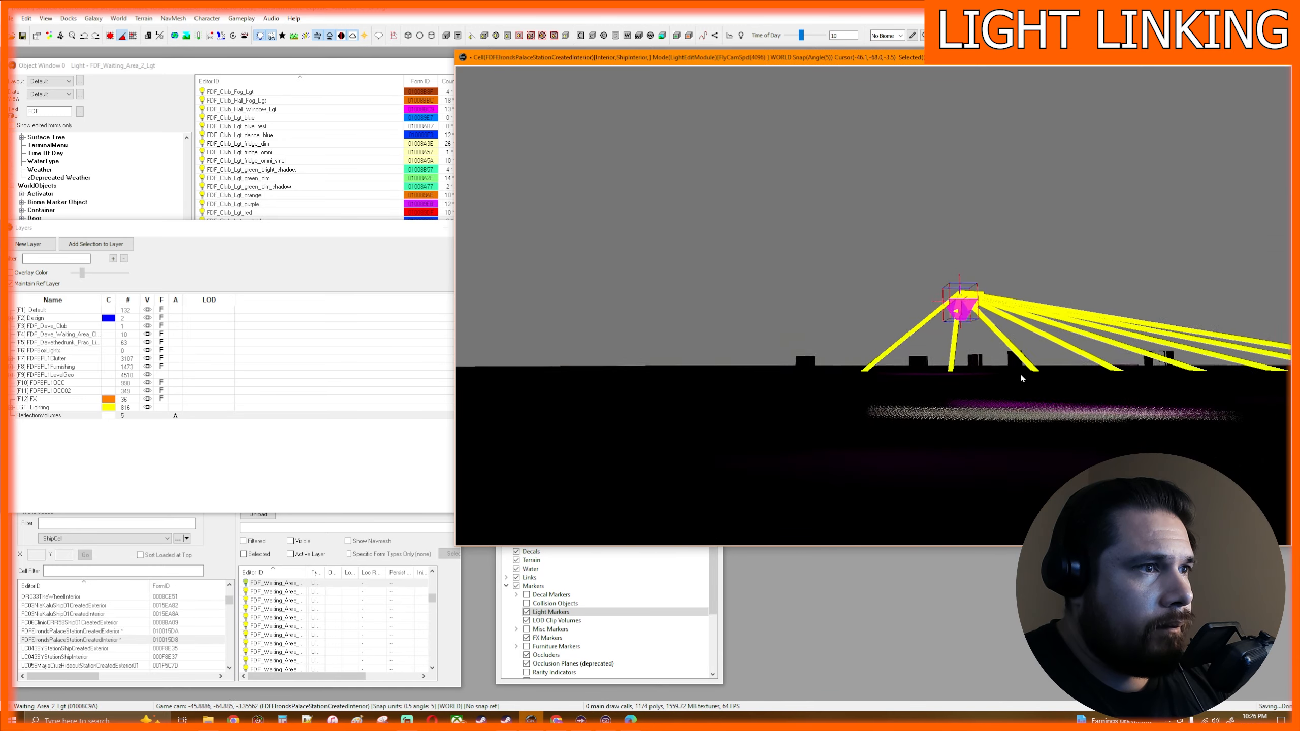
scroll(975, 419, "up", 5)
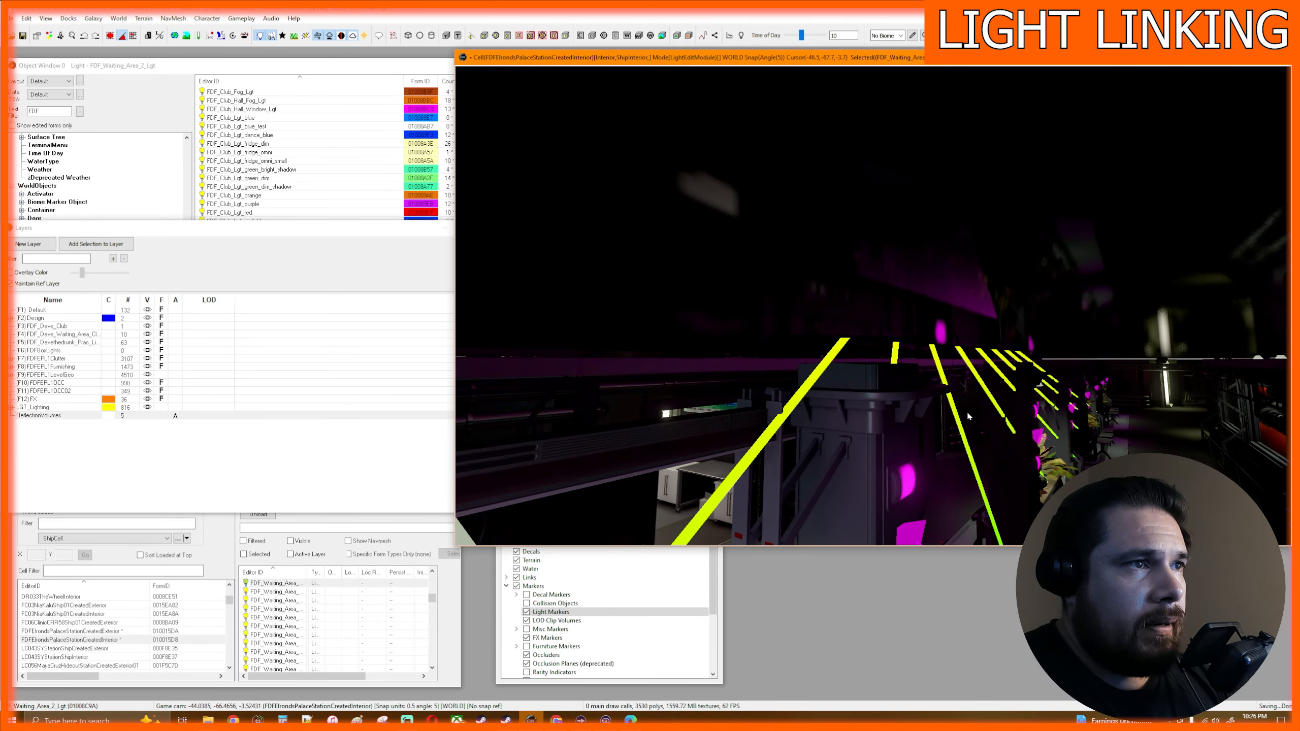
scroll(926, 360, "down", 3)
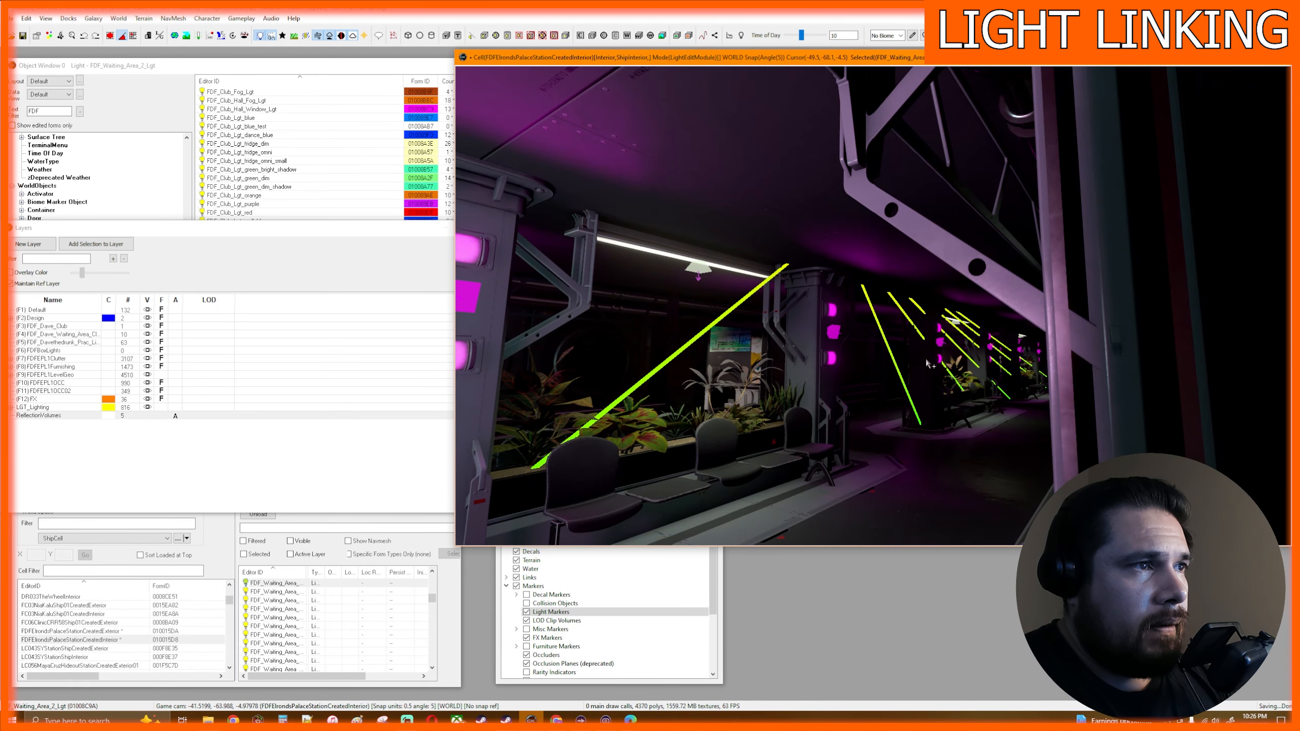
scroll(926, 360, "up", 1)
mouse_move(909, 303)
middle_mouse_down()
mouse_move(908, 324)
mouse_move(908, 293)
middle_mouse_up()
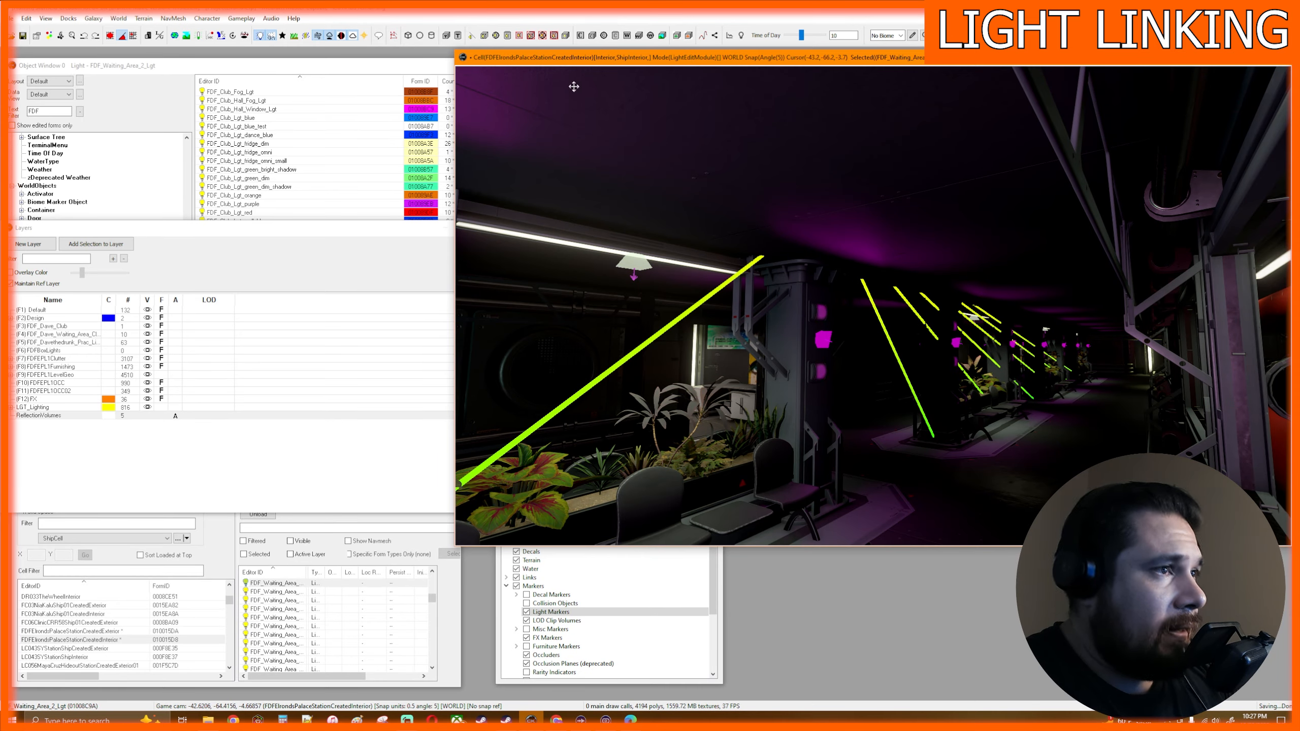
key("F10")
key("F10")
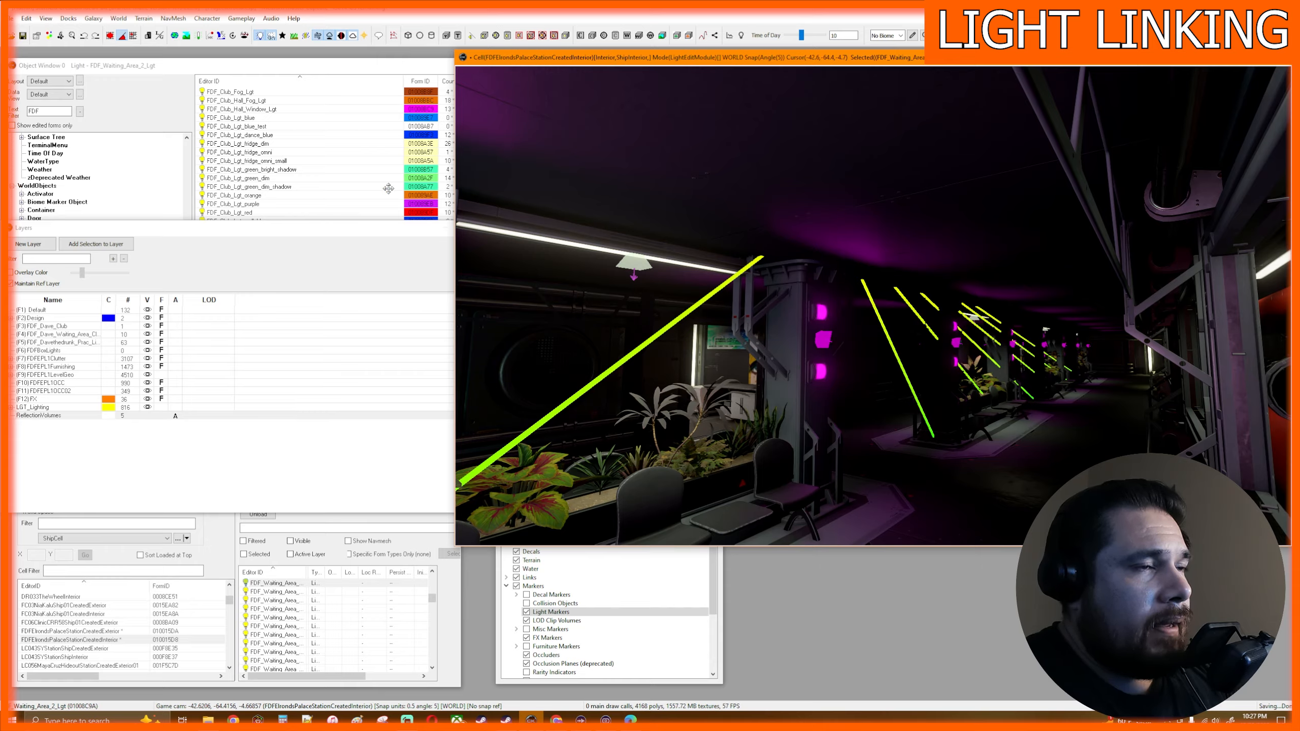
key("F7")
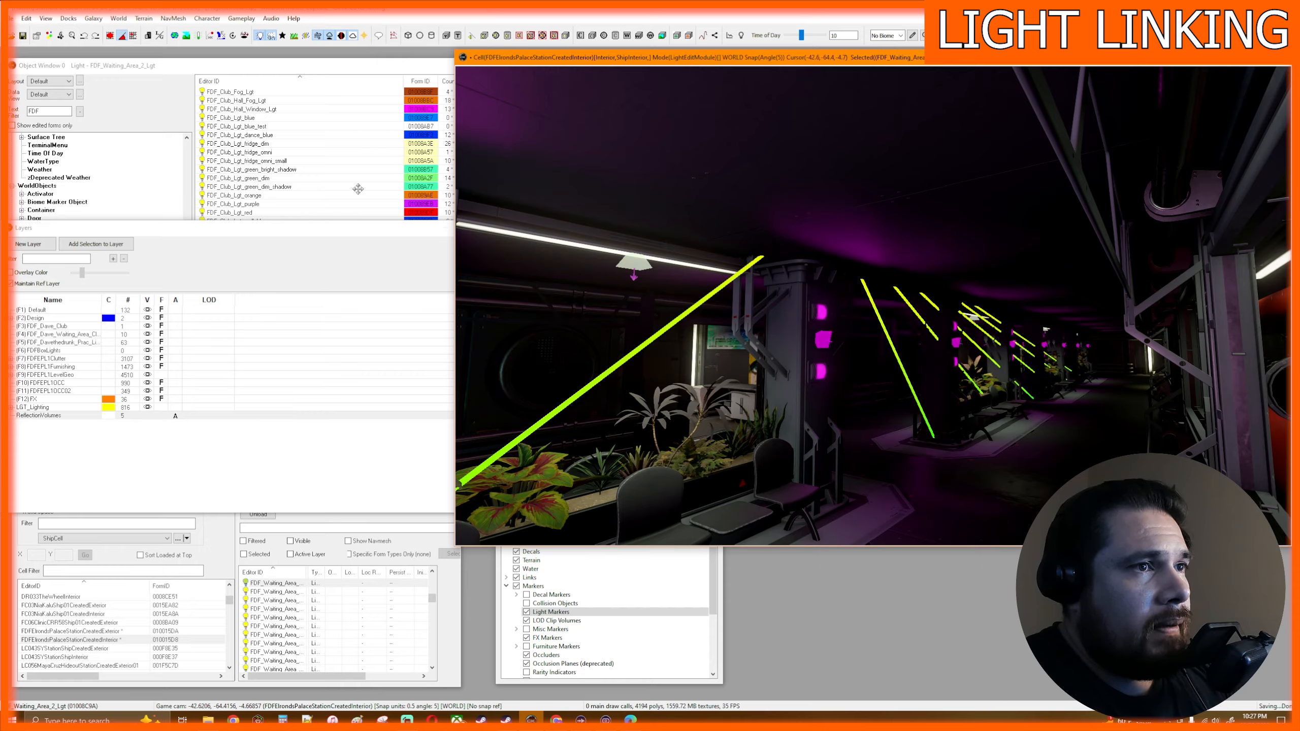